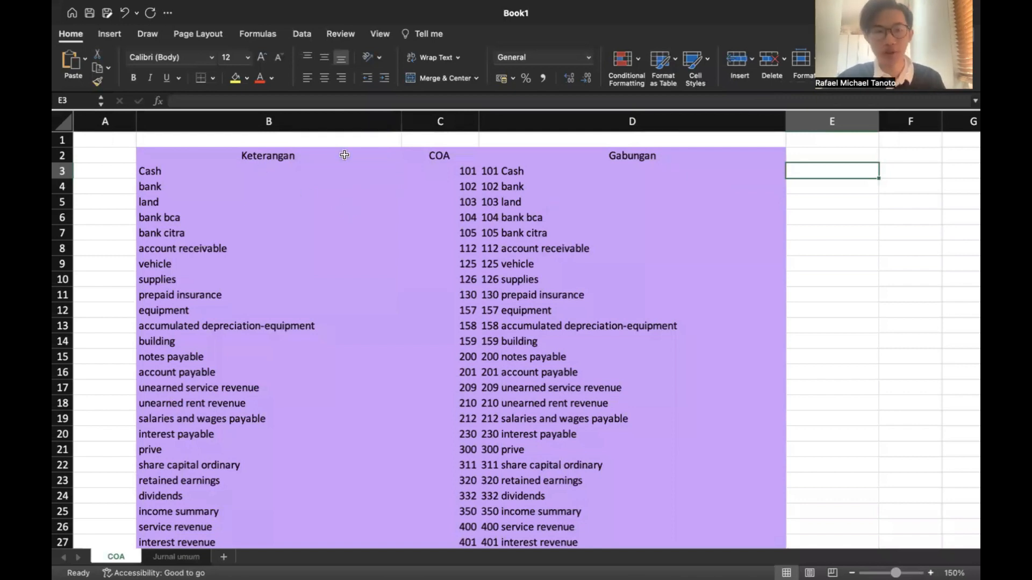
- Review the account names in the Keterangan column from Cash down to salaries and wages payable
left_click(229, 169)
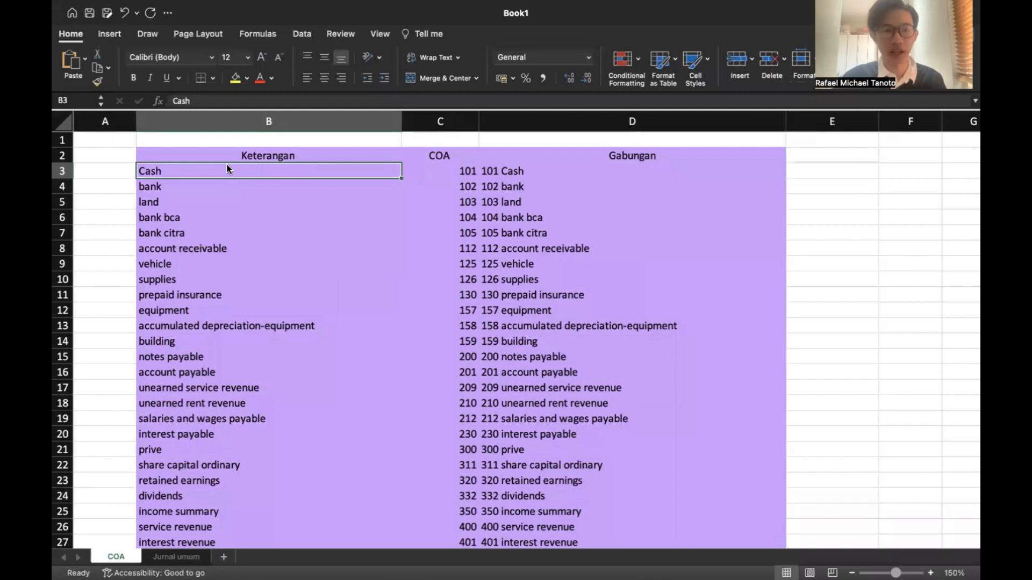
key("Down")
key("Down")
key("Down")
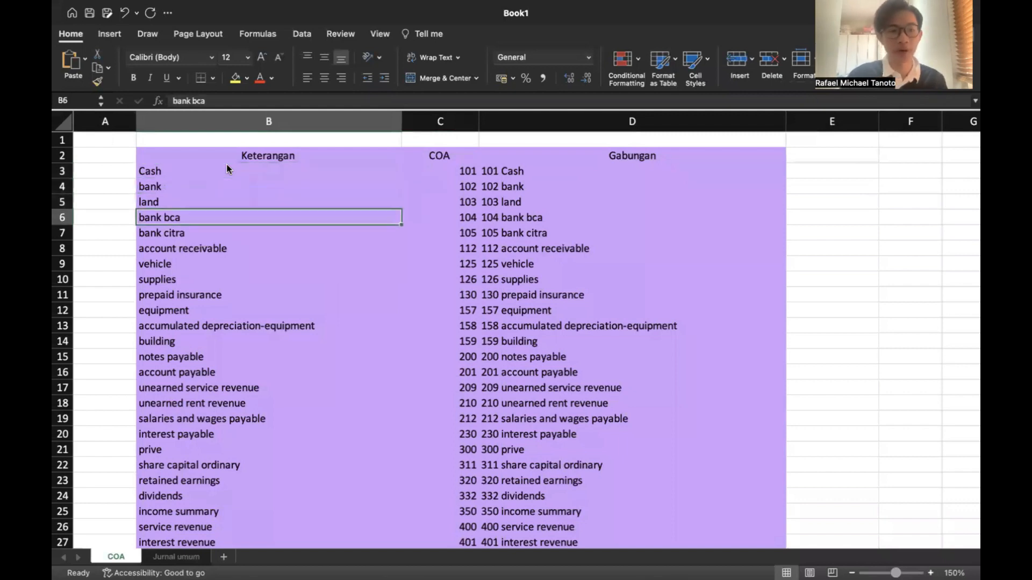
key("Down")
key("Down")
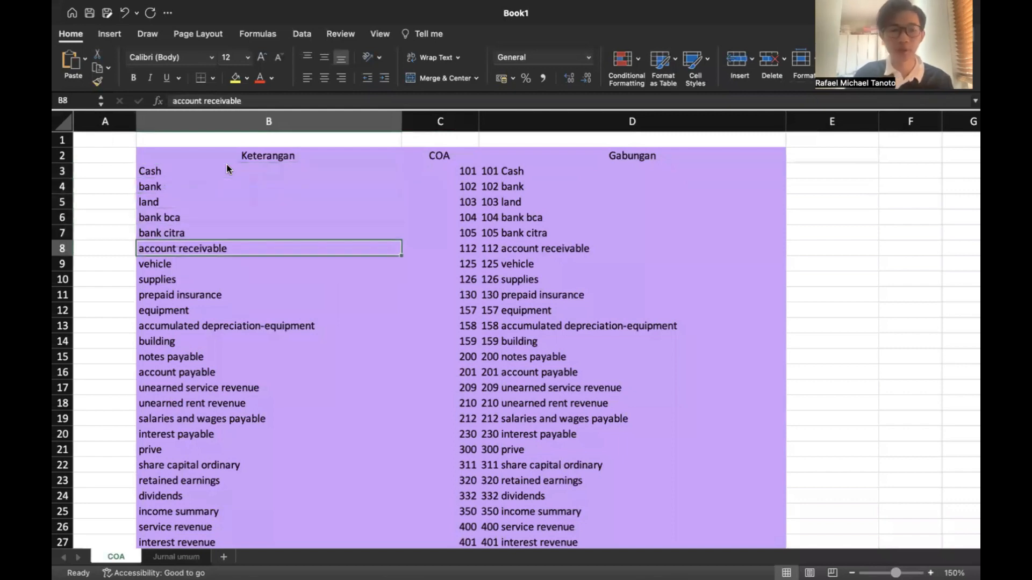
key("Down")
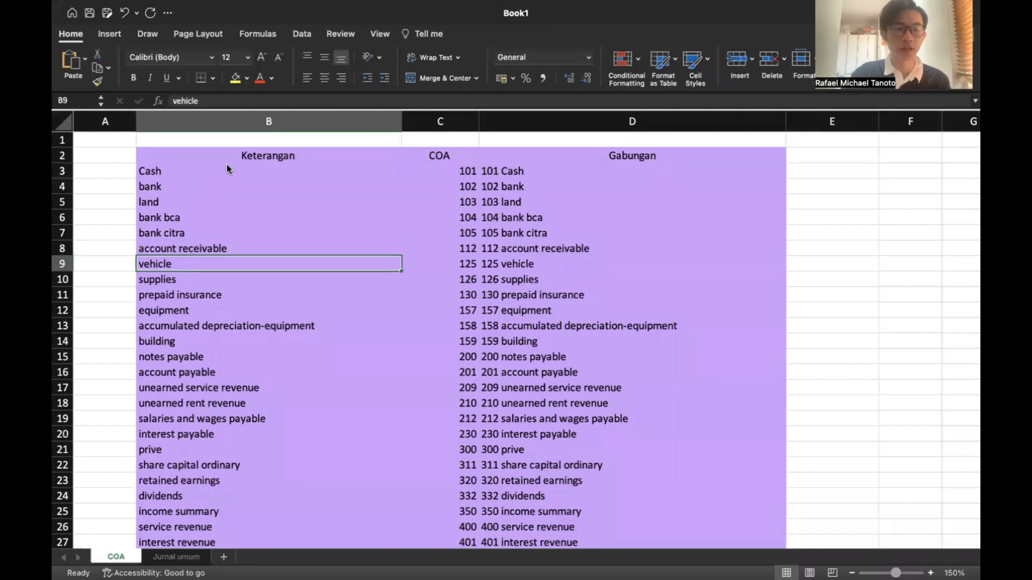
key("Down")
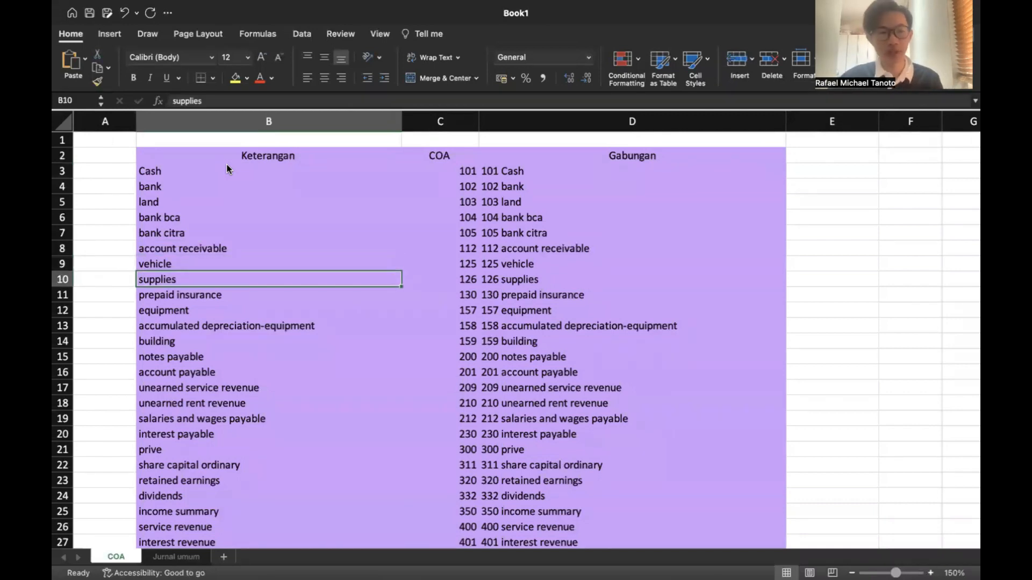
key("Down")
key("Down")
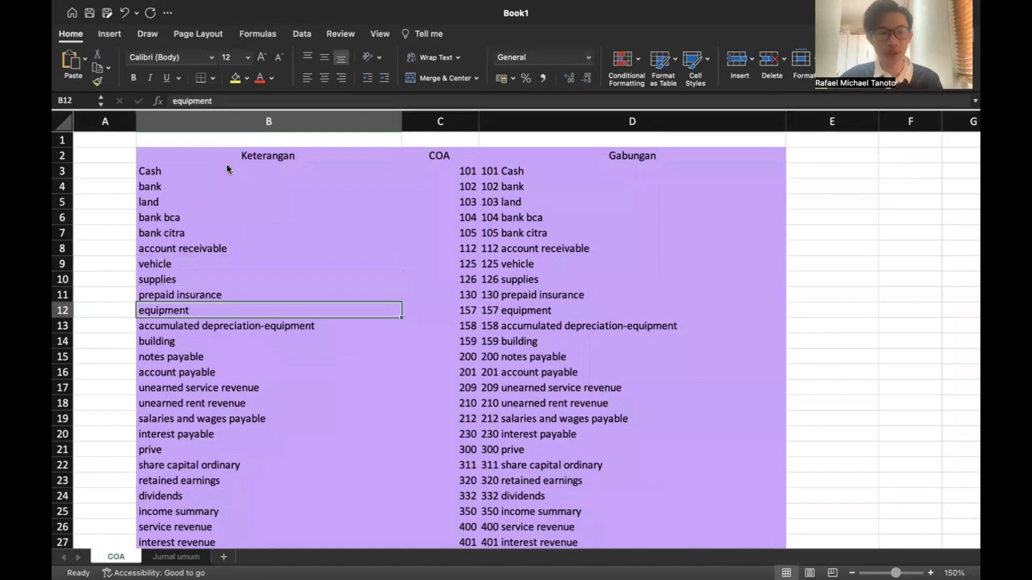
key("Down")
key("Down")
key("Down")
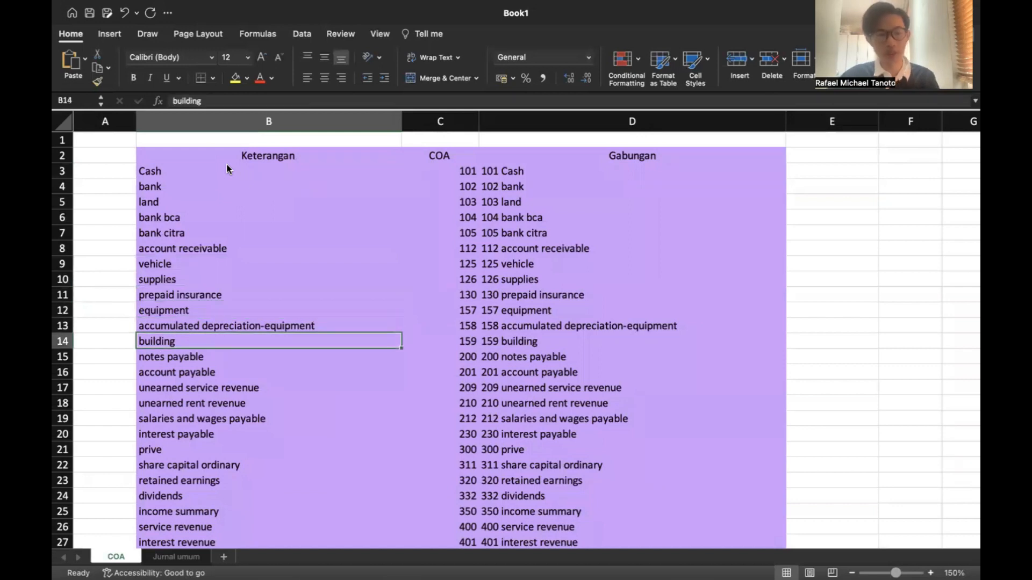
key("Down")
key("Down")
key("Down")
key("Down")
key("Down")
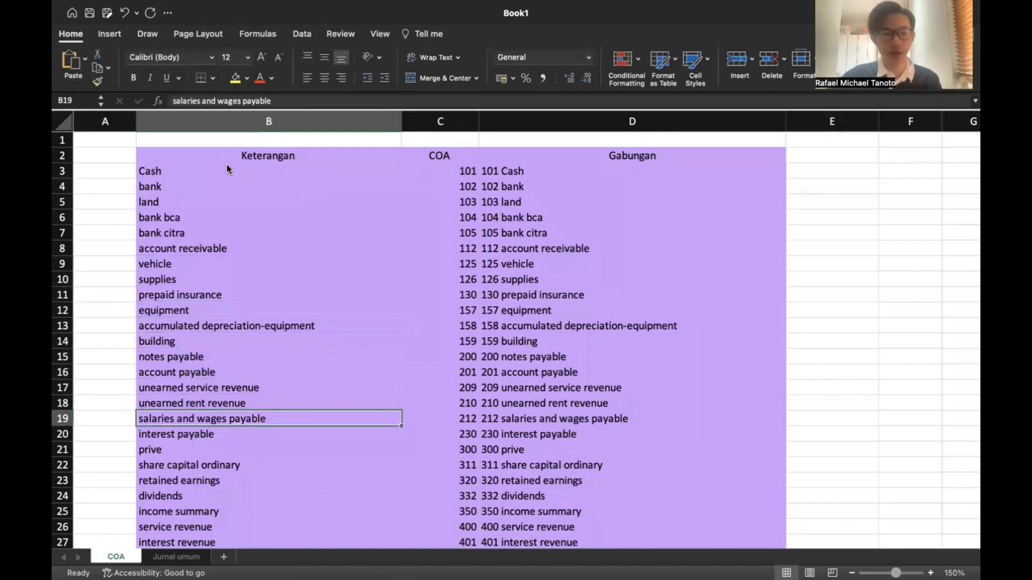
- Look across the interest payable row's columns and back up the COA codes to the Cash row
key("Right")
key("Right")
key("Right")
key("Right")
key("Left")
key("Left")
key("Left")
key("Left")
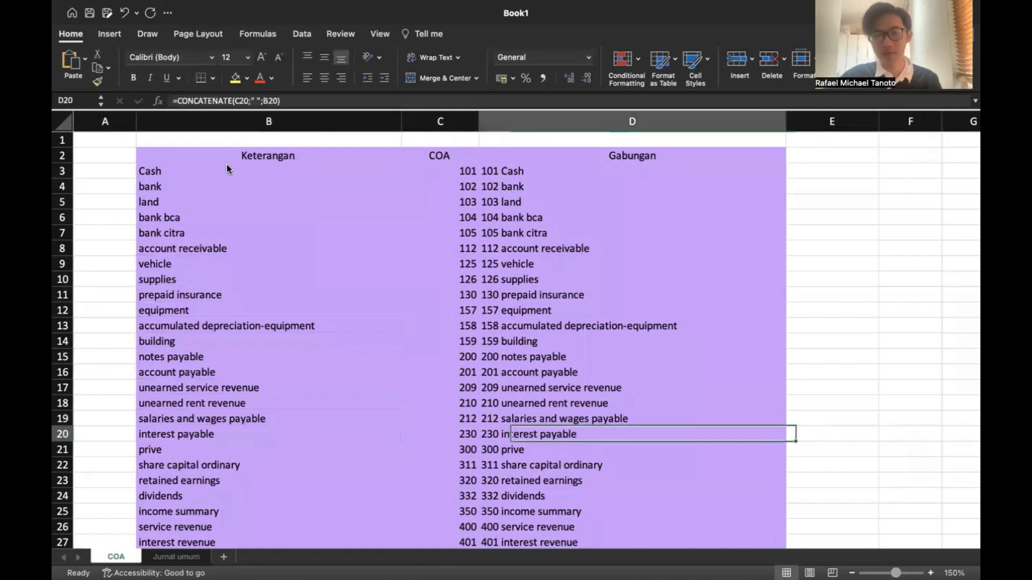
key("Right")
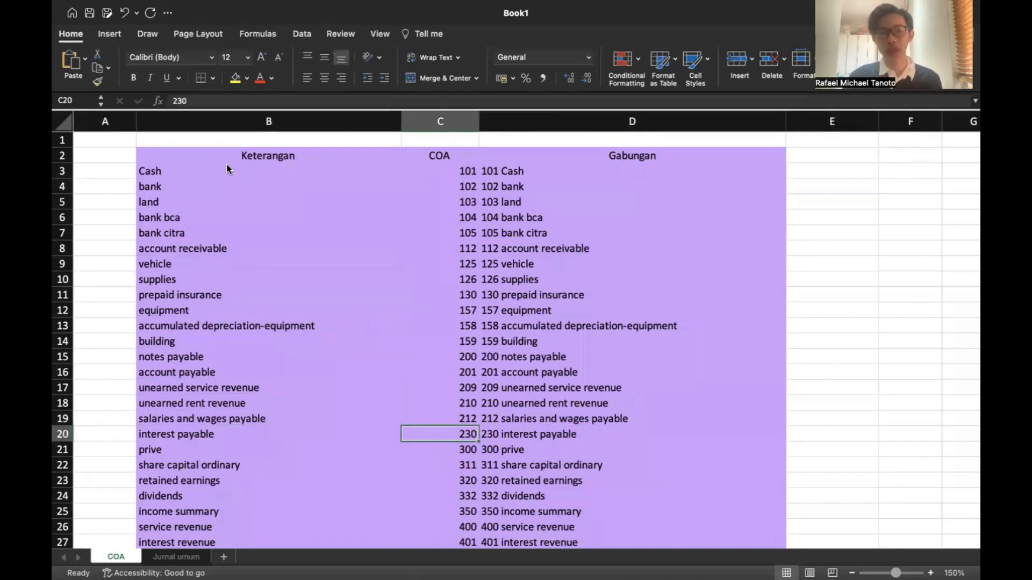
key("Up")
key("Up")
key("Up")
key("Up")
key("Up")
key("Up")
key("Up")
key("Up")
key("Up")
key("Up")
key("Up")
key("Up")
key("Up")
key("Up")
key("Up")
key("Up")
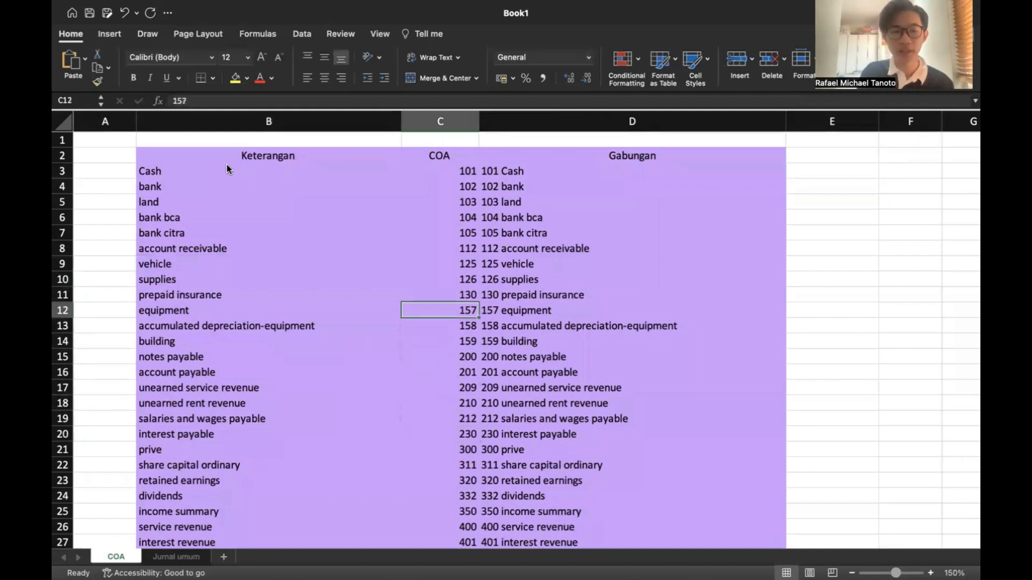
key("Left")
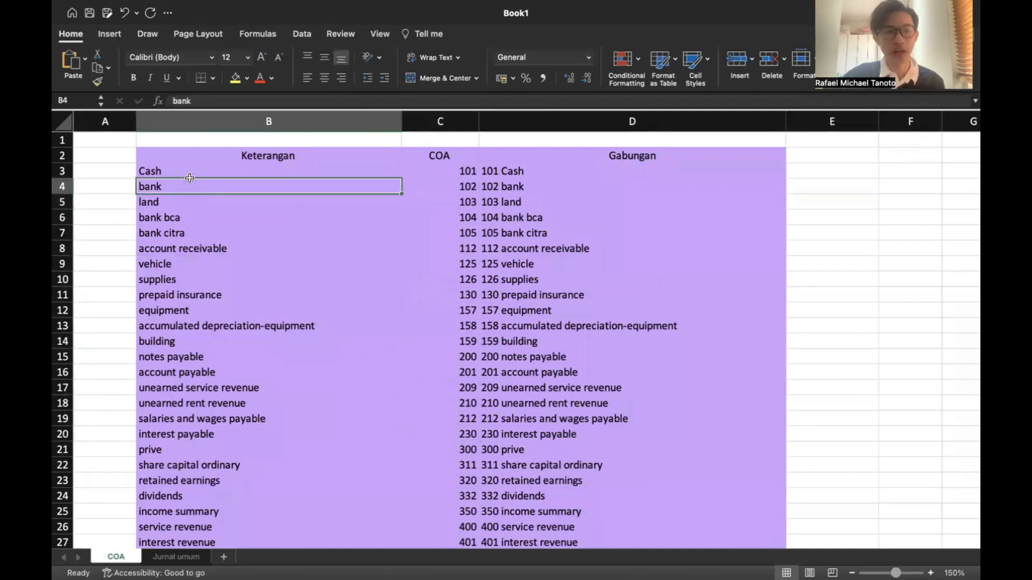
key("Up")
key("Right")
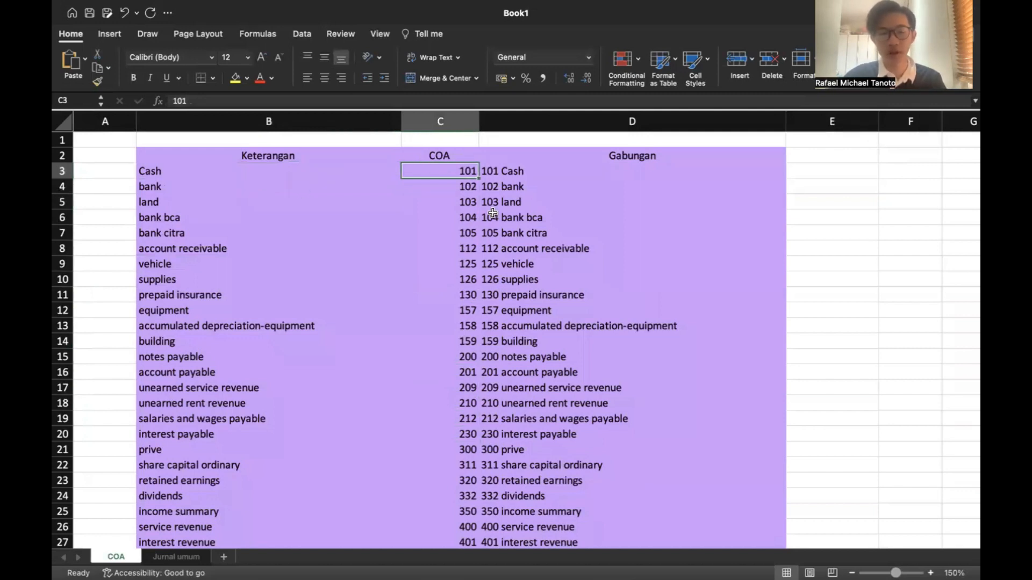
- Examine the COA codes of the Cash, bank and land accounts and the rest of the account list
key("Down")
key("Down")
key("Up")
key("Up")
key("Down")
key("Down")
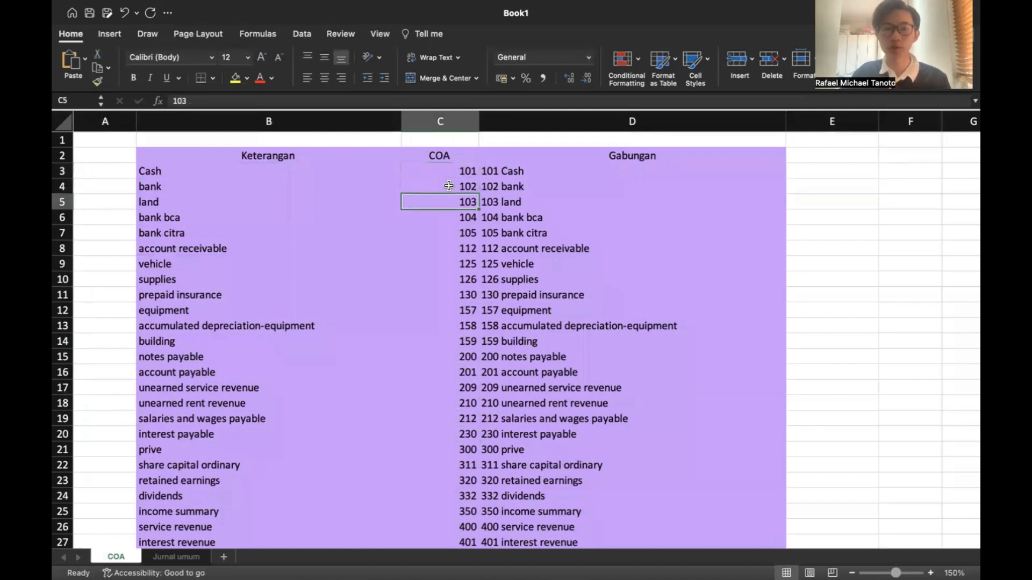
scroll(656, 237, "down", 5)
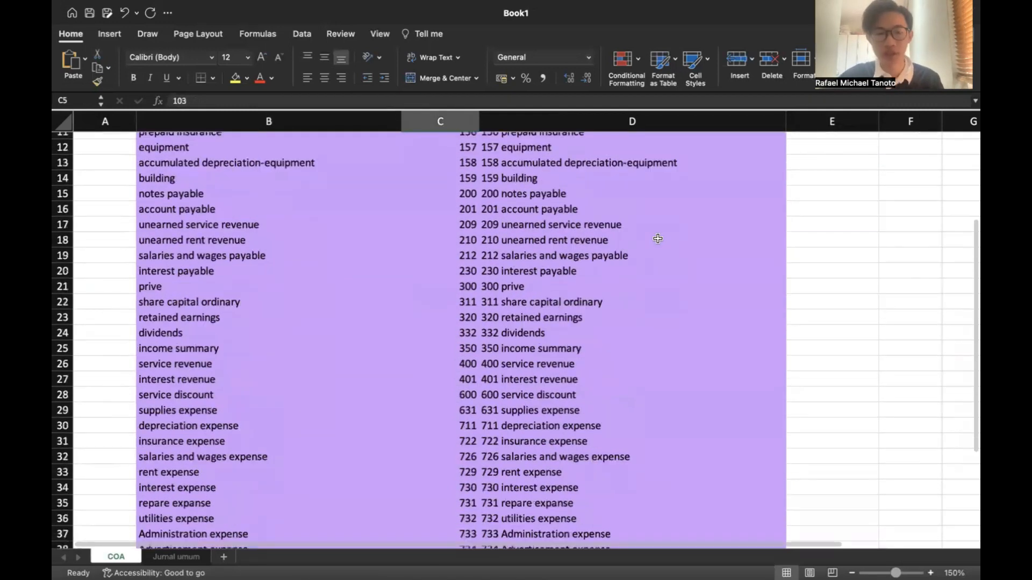
scroll(657, 238, "up", 5)
- Inspect the Gabungan formula in D3 together with its source cells B3 and C3
scroll(811, 205, "right", 5)
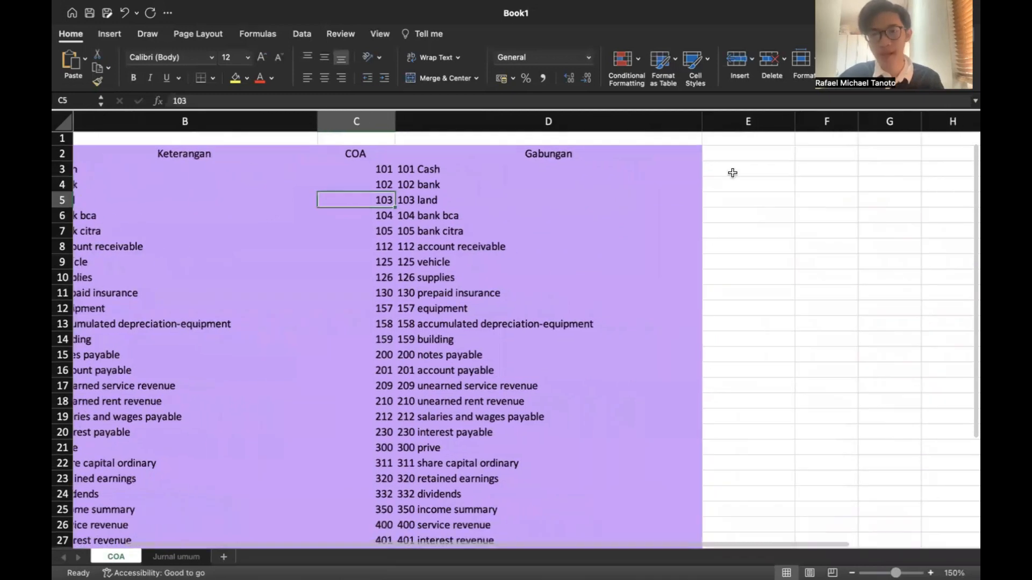
scroll(811, 204, "up", 1)
left_click(393, 170)
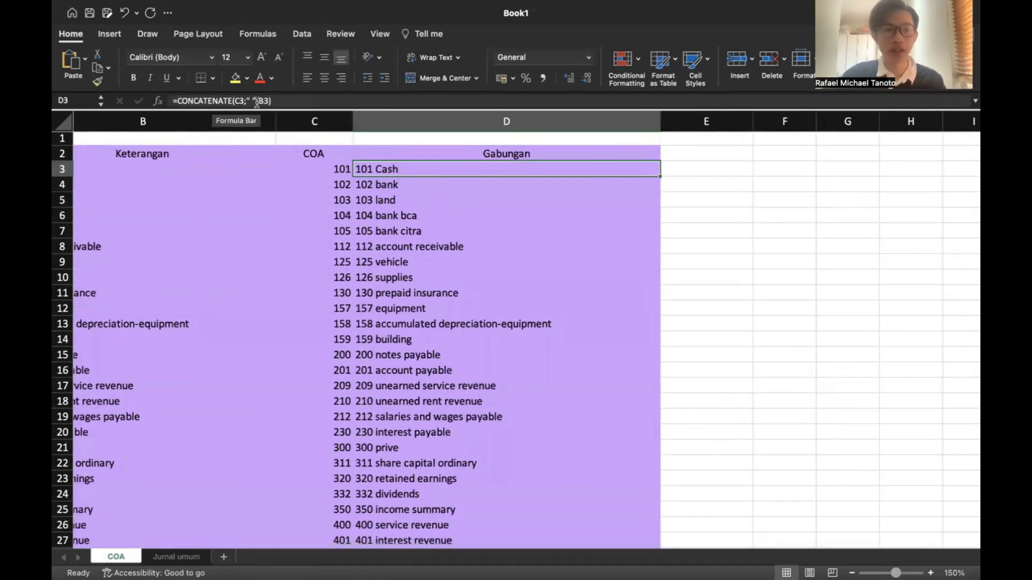
scroll(253, 171, "left", 3)
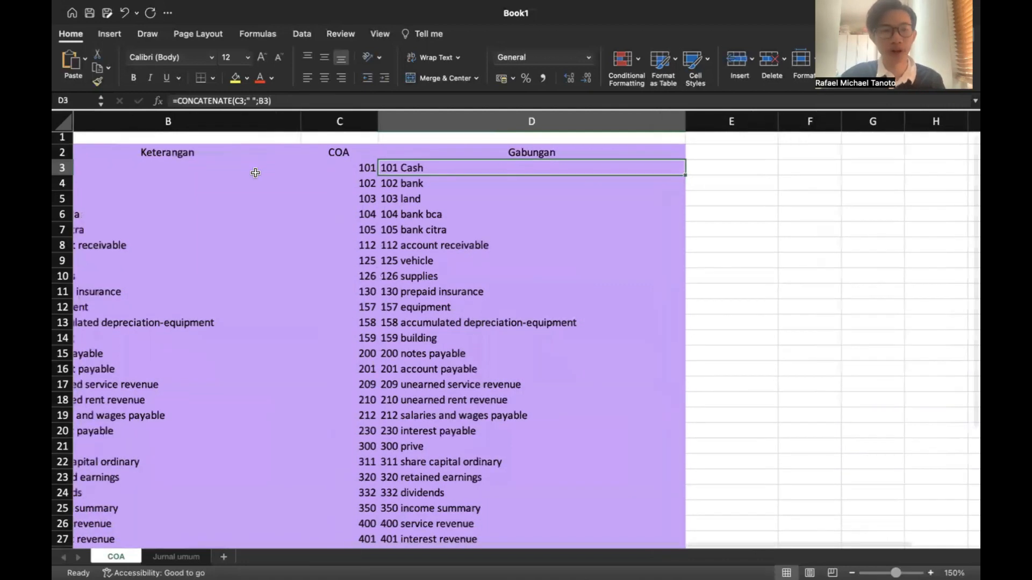
left_click(171, 172)
left_click(453, 171)
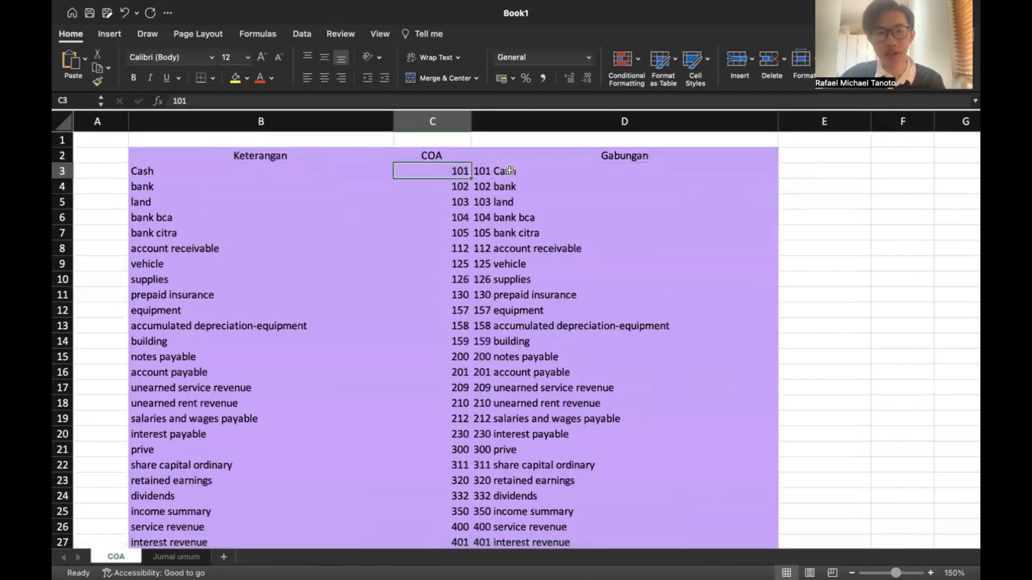
left_click(511, 171)
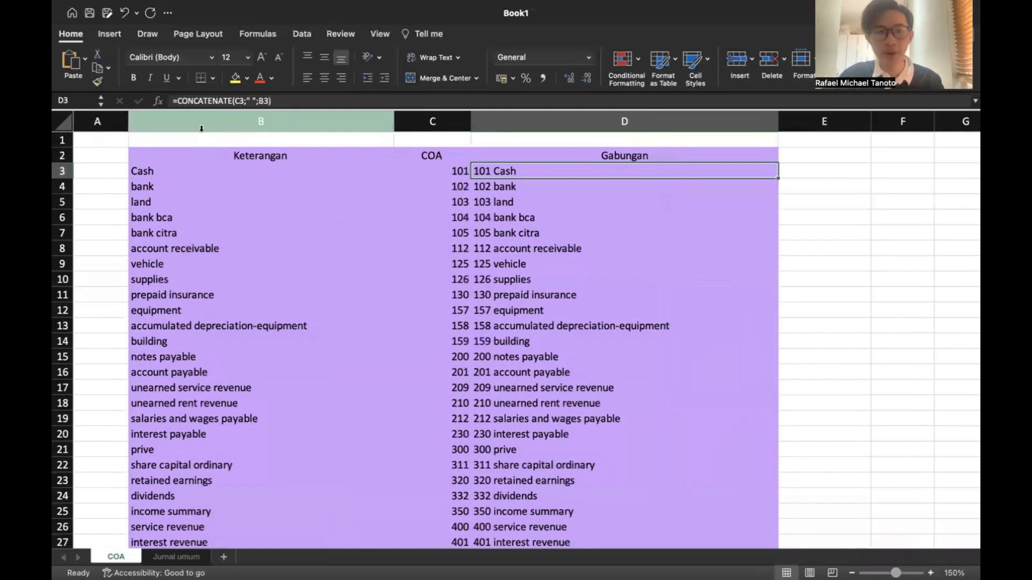
- Enter the formula =CONCATENATE(B3;C3) in cell E3 to join the account name and its code
left_click(827, 170)
type("=CO")
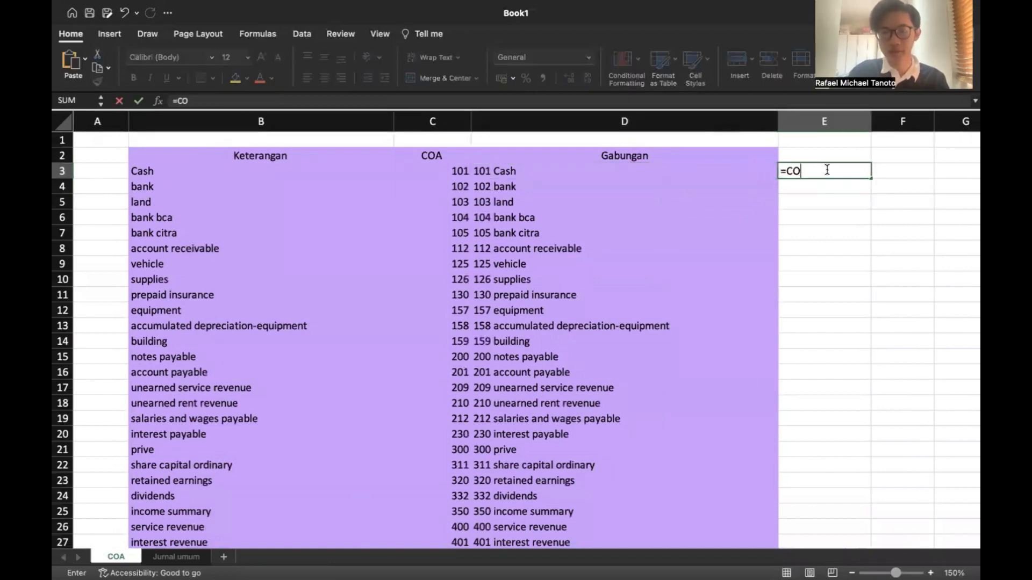
type("NCATEN")
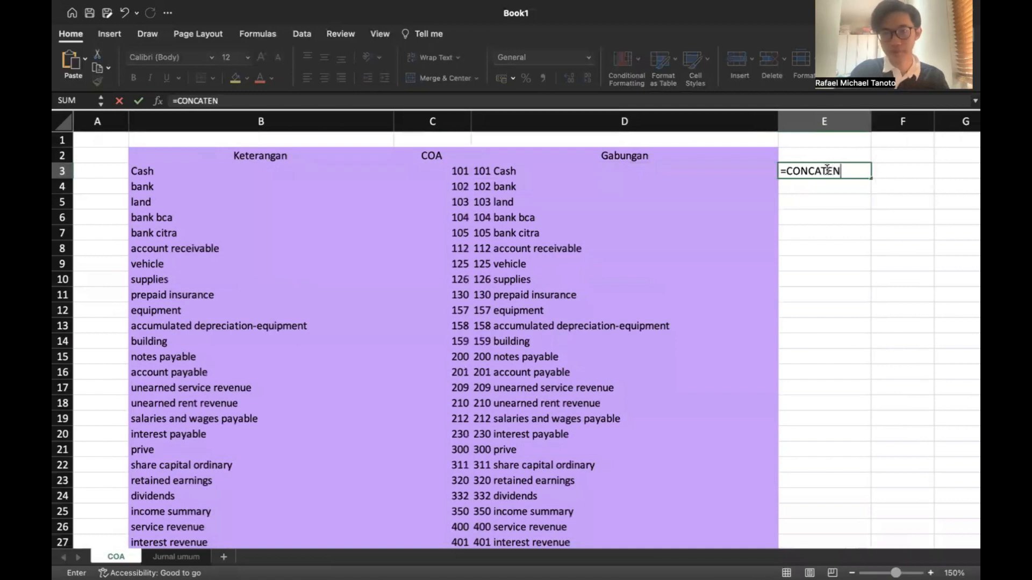
type("ATE(")
left_click(287, 169)
type(";")
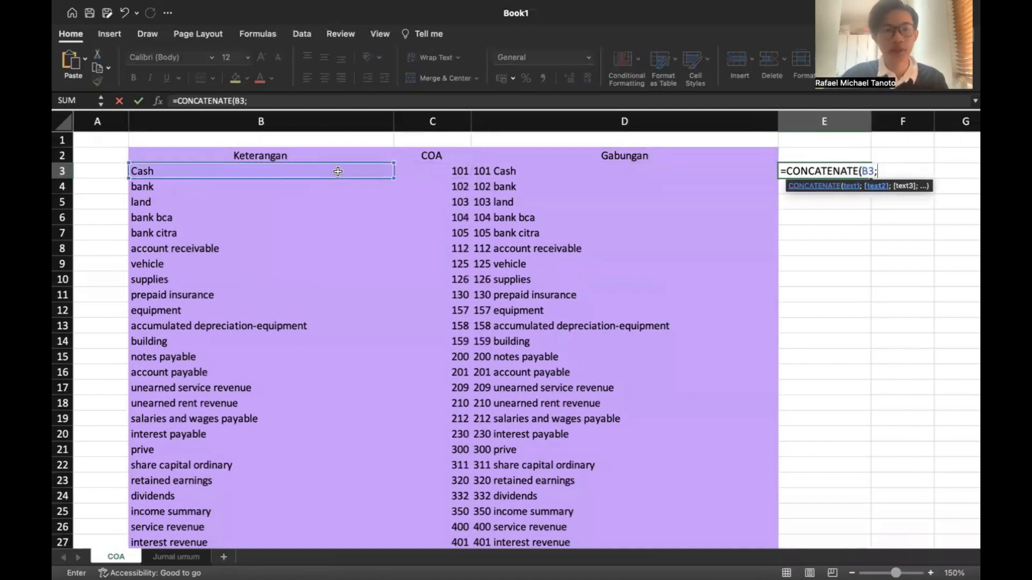
left_click(447, 175)
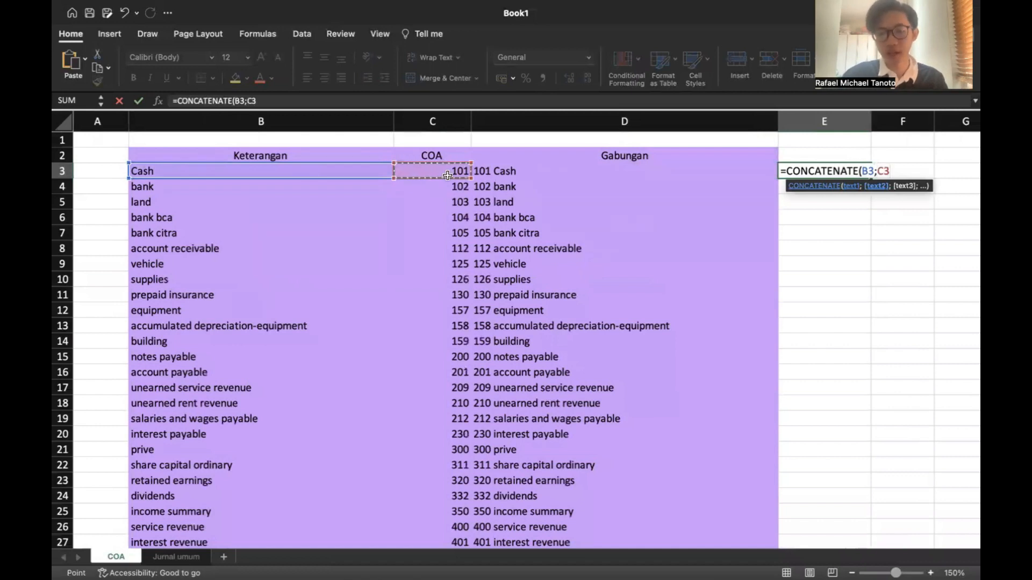
type(")")
key("Return")
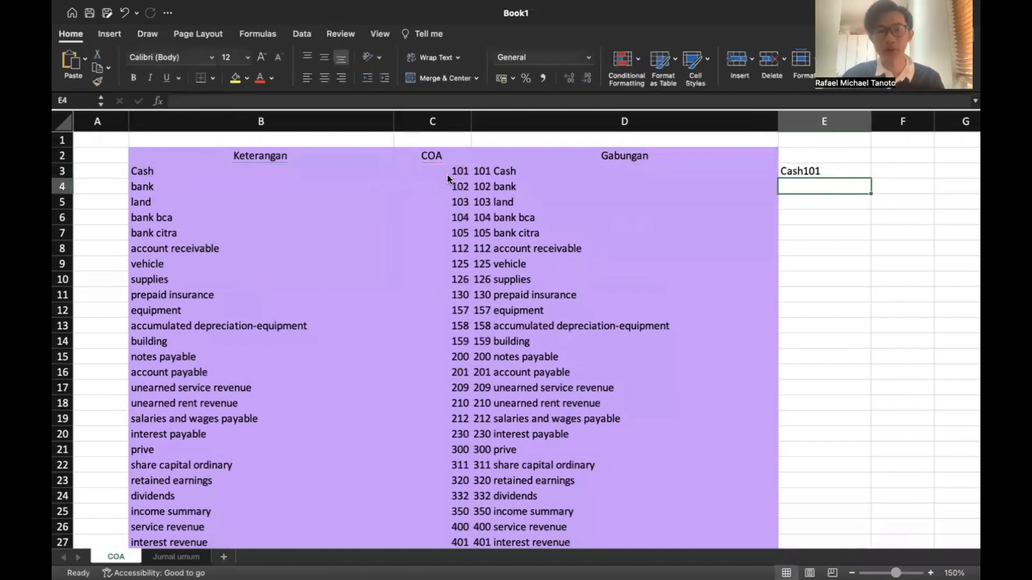
- Change the E3 formula to =CONCATENATE(C3;" ";B3), accepting the proposed formula correction
left_click(825, 173)
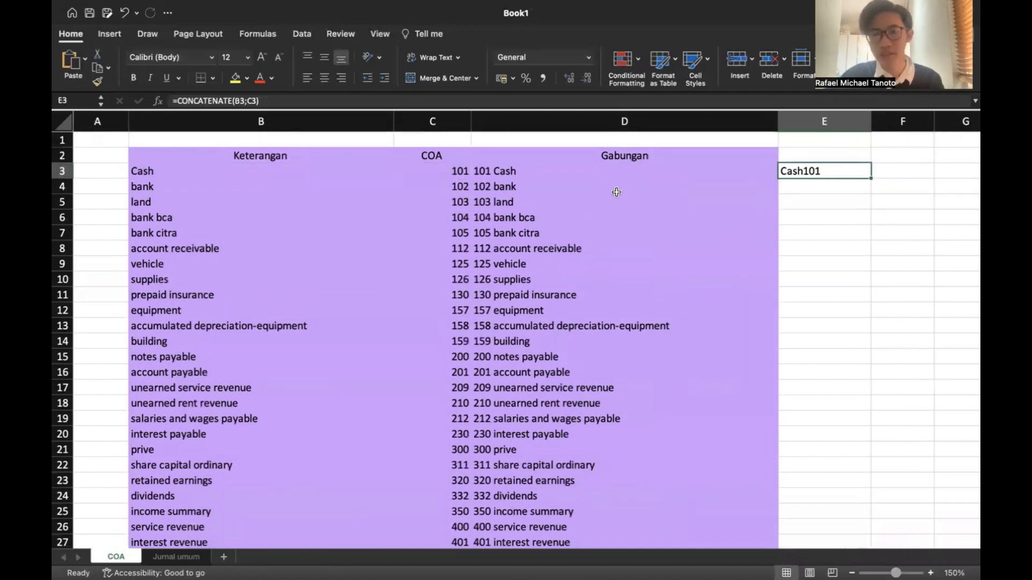
left_click(258, 102)
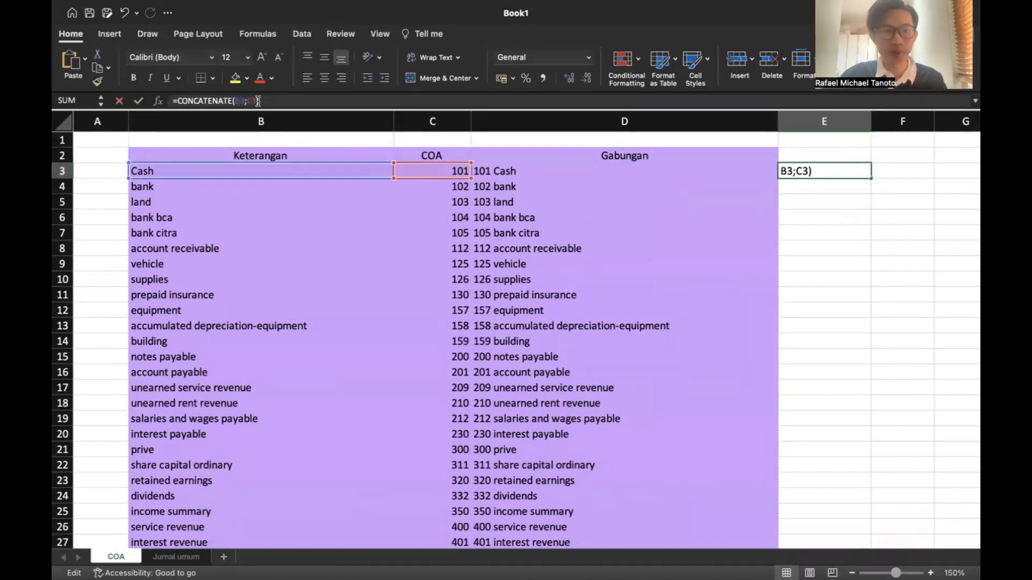
key("BackSpace")
key("BackSpace")
key("BackSpace")
key("BackSpace")
key("BackSpace")
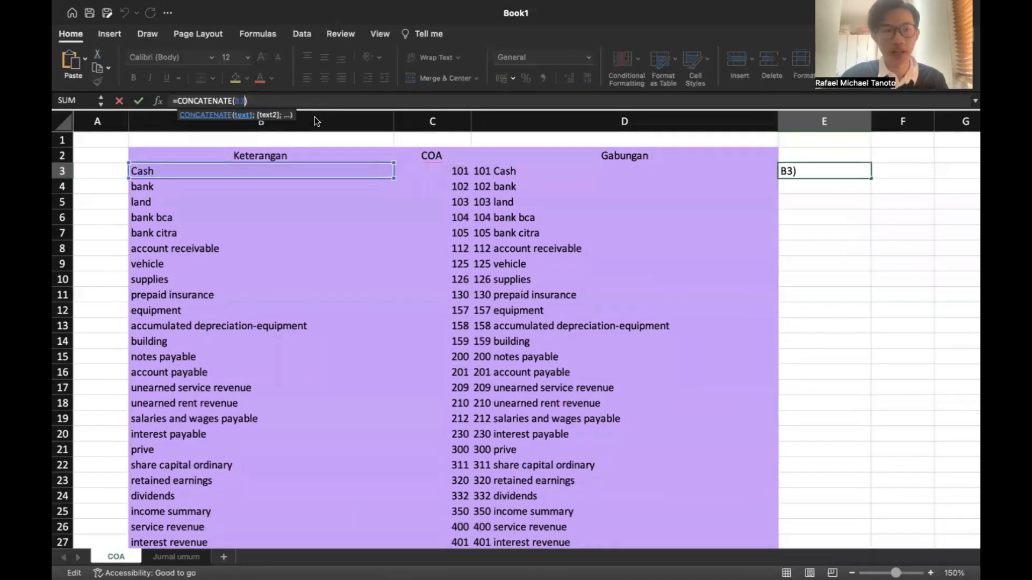
left_click(432, 166)
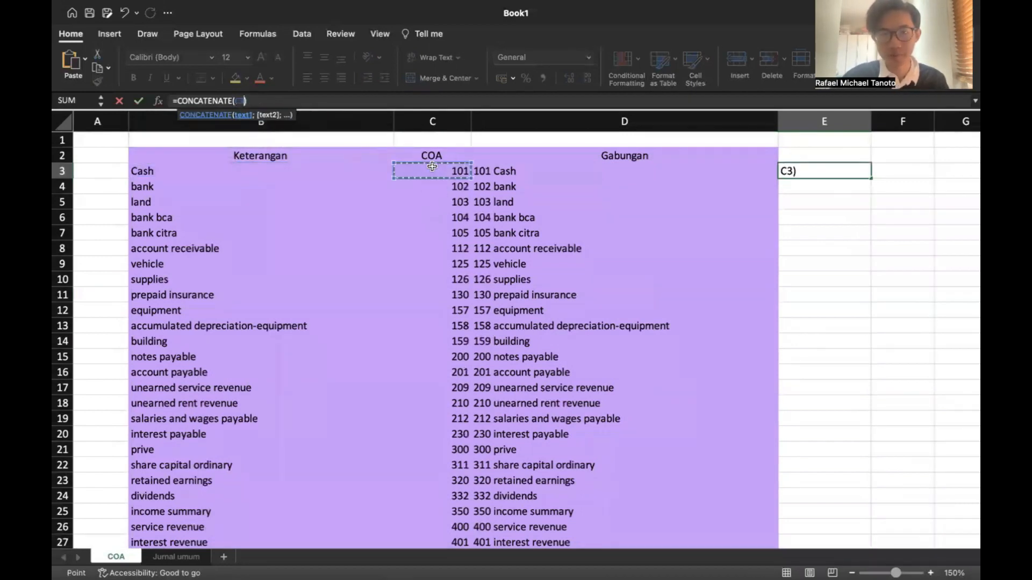
type(";")
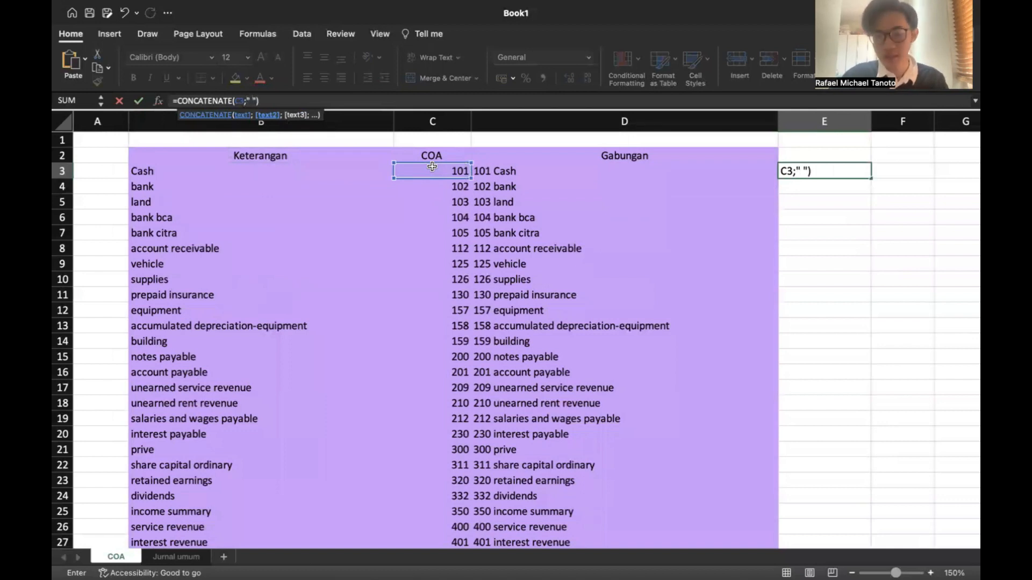
type("\" \";")
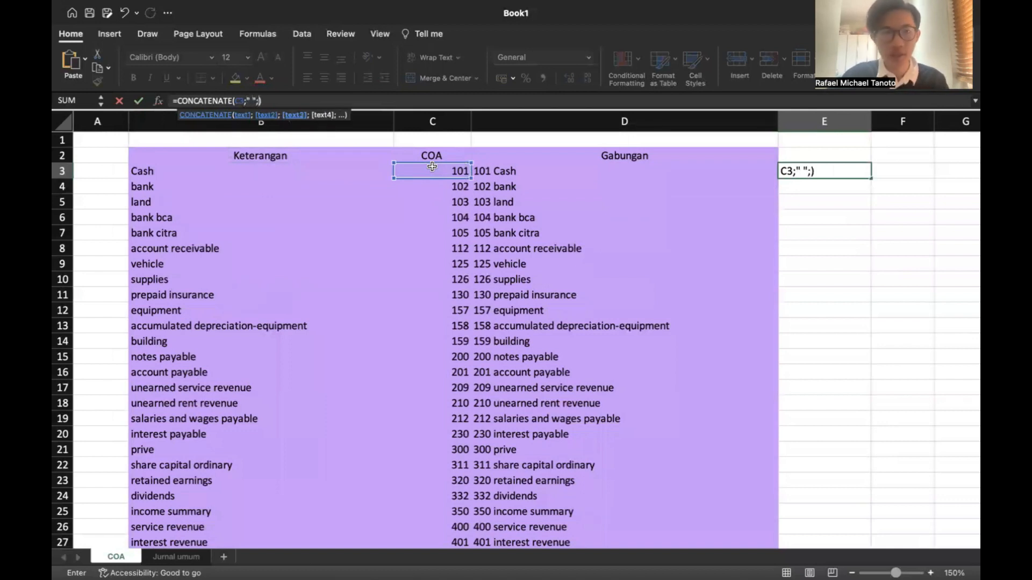
left_click(264, 173)
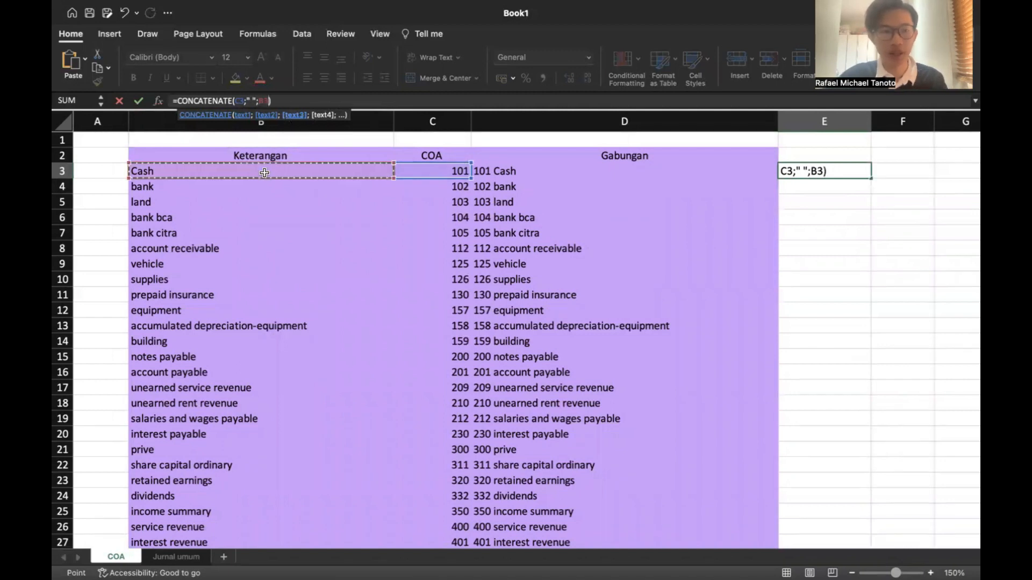
type(")")
key("Return")
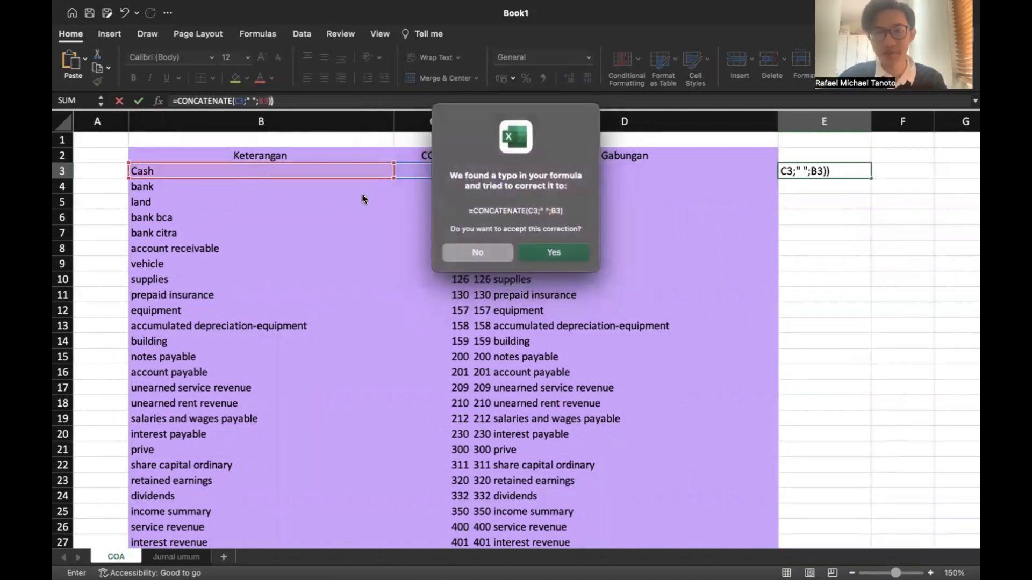
left_click(565, 251)
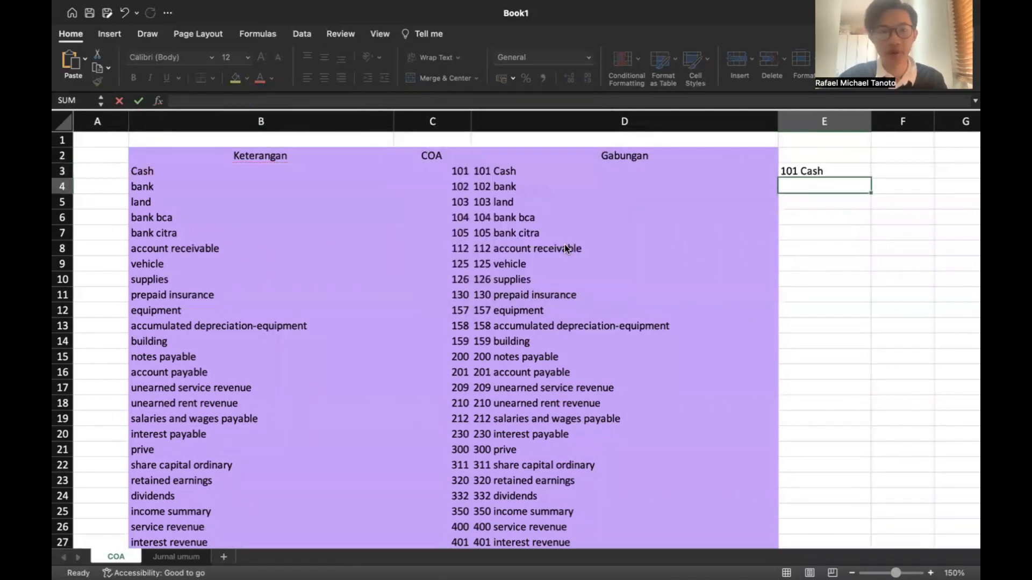
- Inspect the E3 CONCATENATE formula, including the space text between the C3 and B3 arguments
left_click(841, 169)
left_click(360, 99)
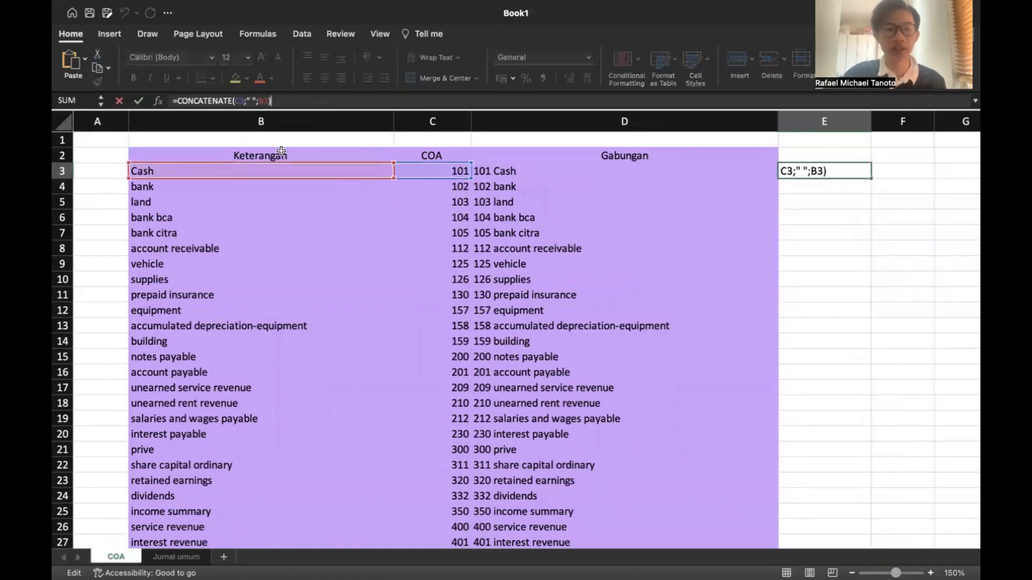
left_click(247, 99)
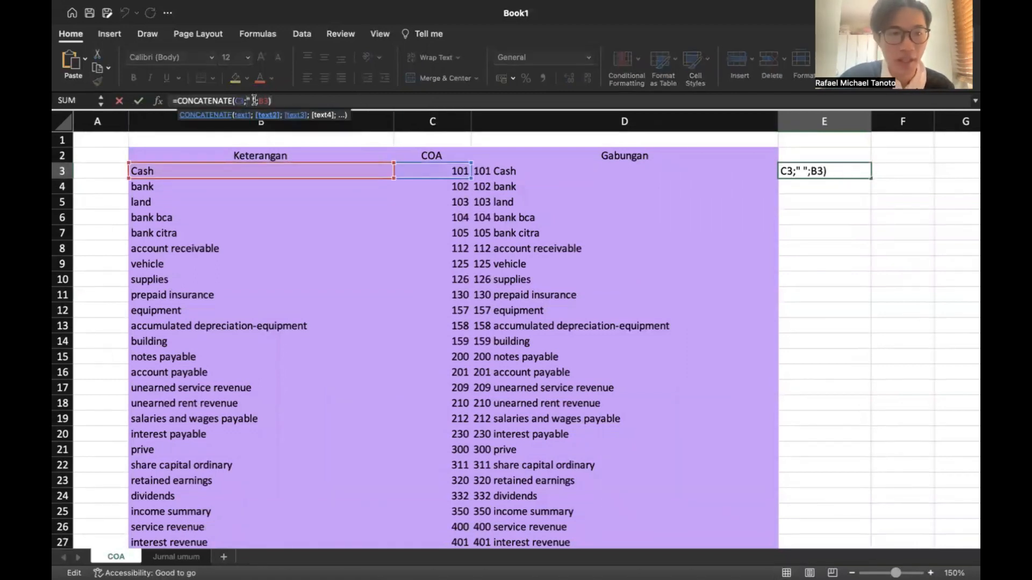
left_click(254, 101)
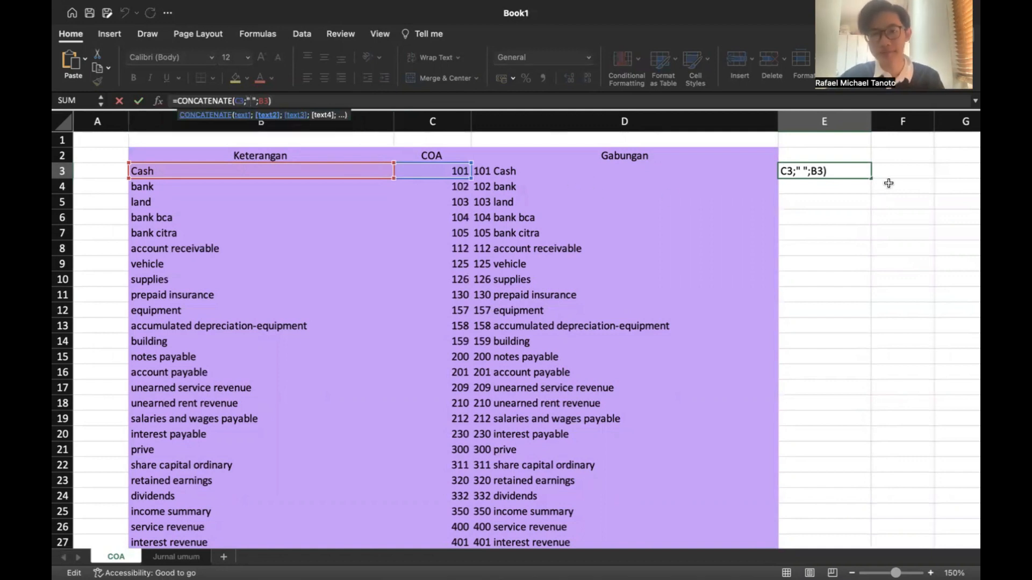
key("Return")
left_click(795, 171)
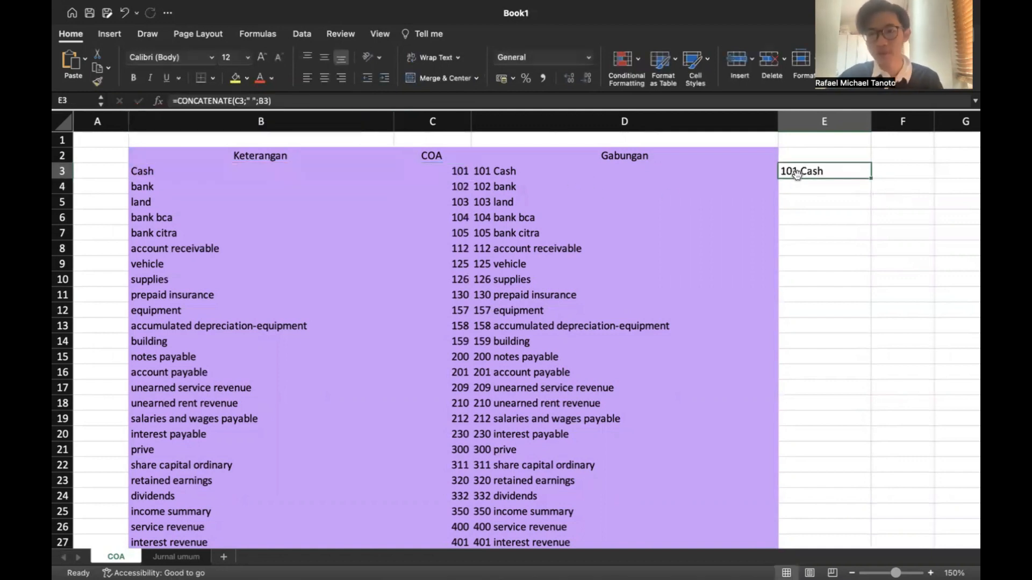
- Inspect the Gabungan formulas from D4 down to D11
left_click(558, 191)
key("Down")
key("Down")
key("Down")
key("Down")
key("Down")
key("Down")
key("Down")
key("Down")
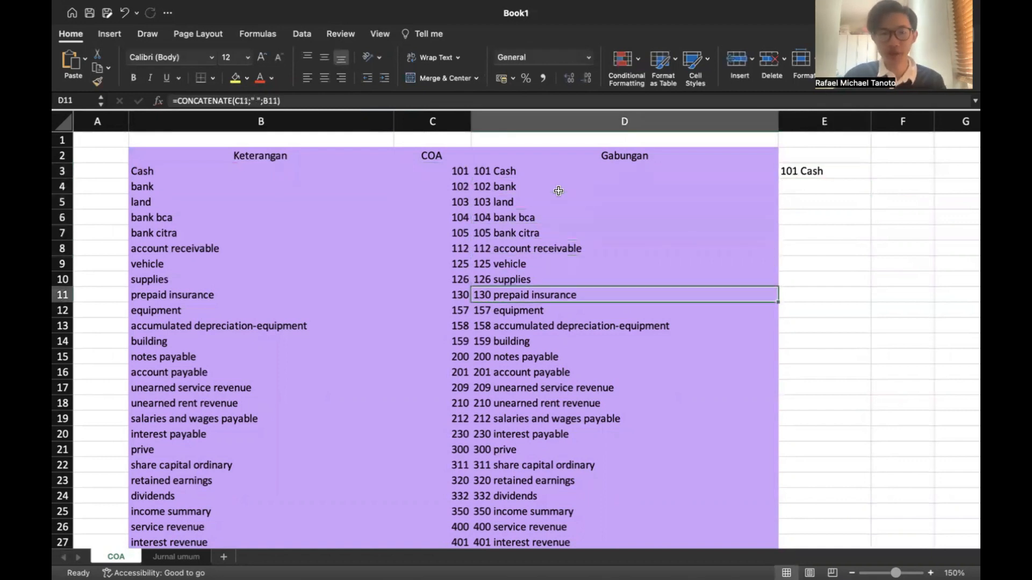
- Fill the E3 CONCATENATE formula down column E to row 38, the last account row
left_click(818, 171)
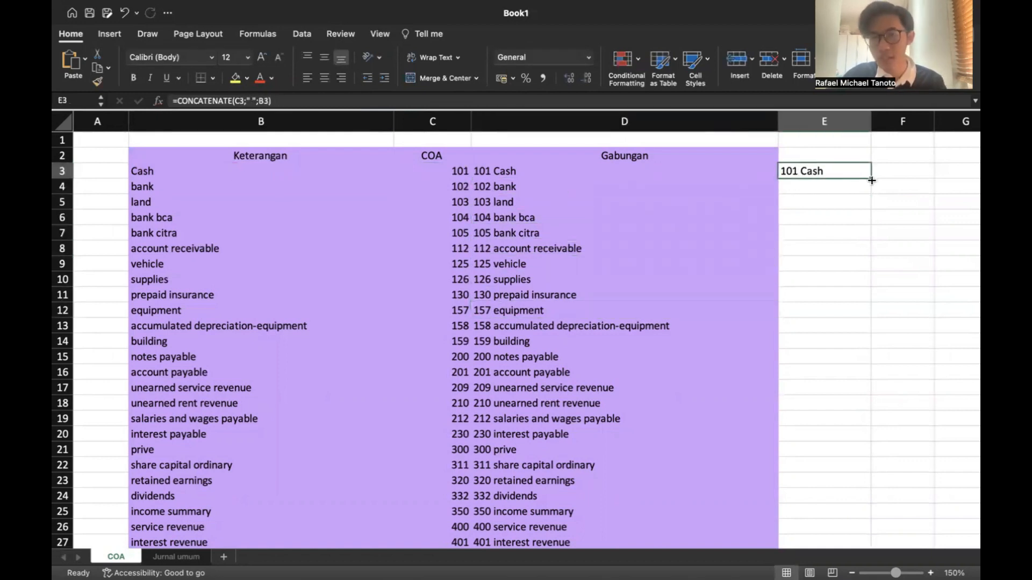
double_click(871, 178)
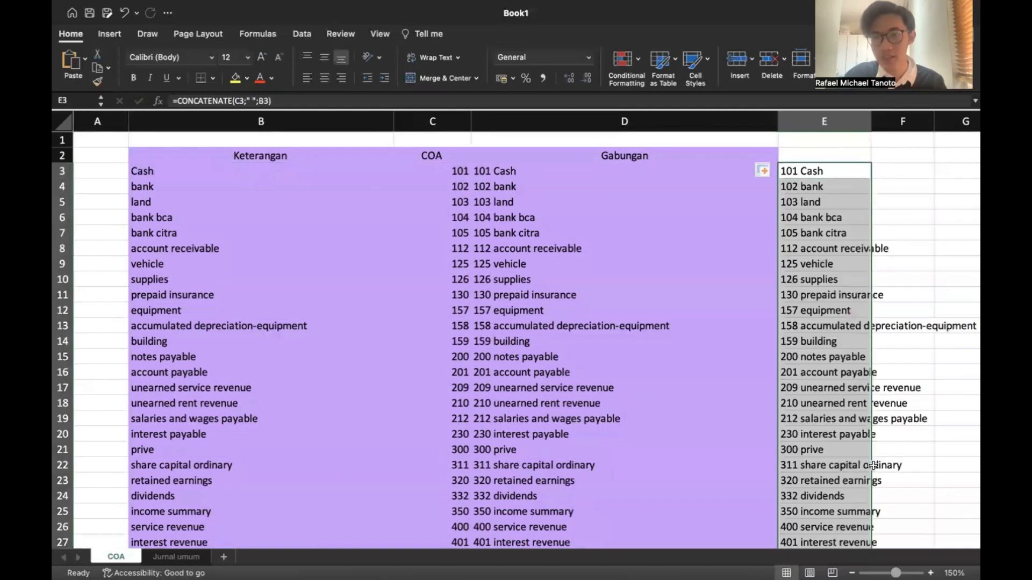
left_click(943, 464)
scroll(943, 462, "down", 1)
scroll(942, 462, "down", 7)
scroll(856, 443, "right", 3)
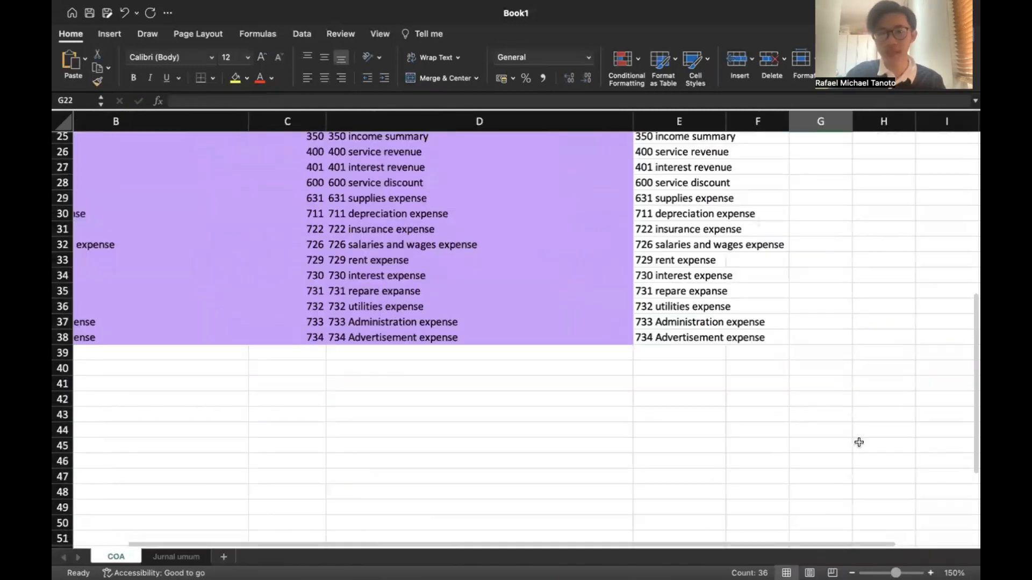
- Review the filled formulas in cells E36 and E26 against the Gabungan column
scroll(673, 332, "up", 2)
left_click(672, 332)
scroll(672, 331, "up", 4)
left_click(672, 331)
scroll(648, 157, "up", 4)
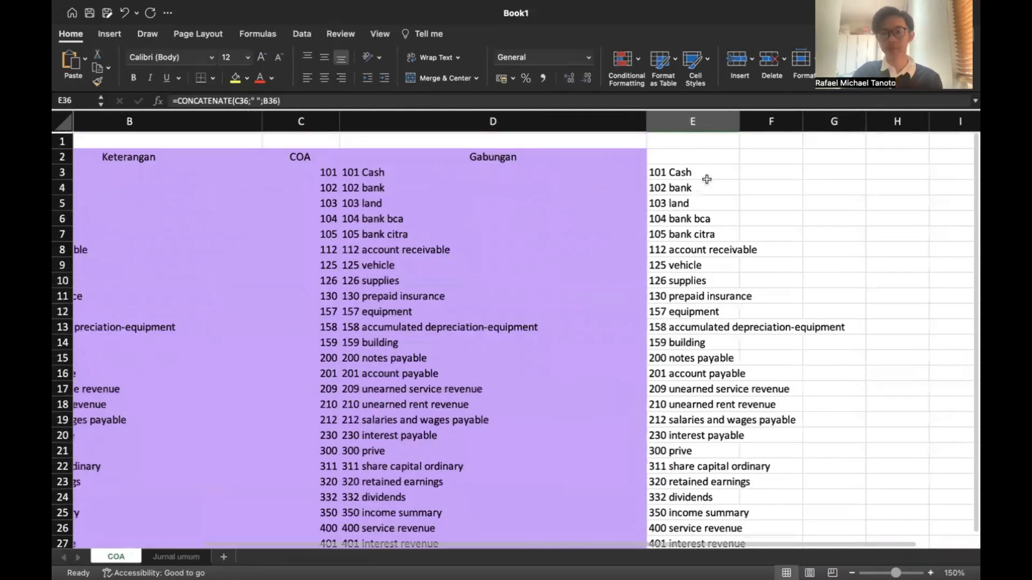
scroll(707, 179, "down", 1)
scroll(369, 301, "left", 2)
scroll(369, 302, "up", 1)
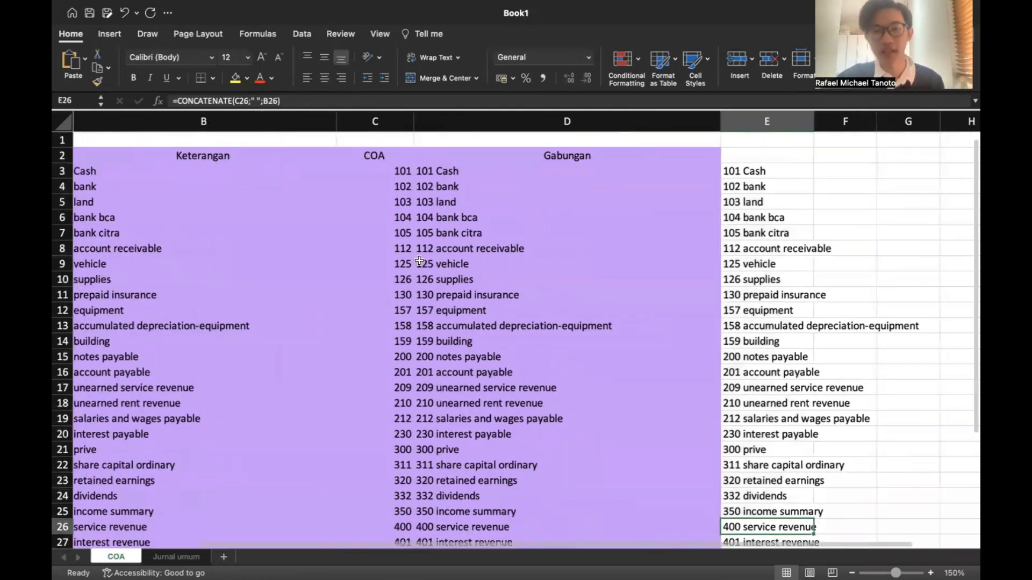
- Clear the demonstration formulas from cells E3 to E38
left_click(774, 174)
left_click_drag(774, 173, 763, 524)
scroll(763, 523, "up", 5)
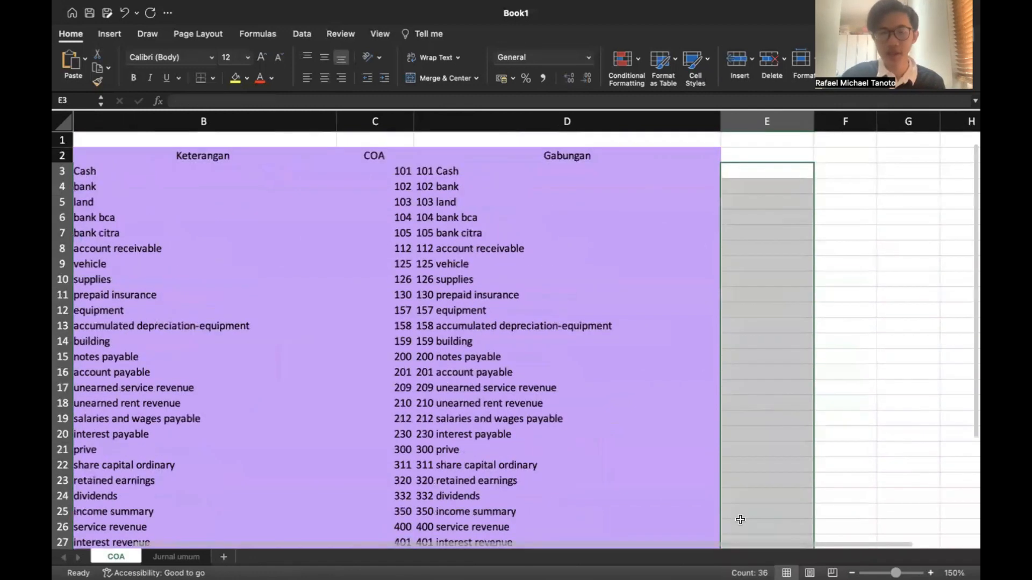
scroll(283, 379, "left", 1)
- Switch to the Jurnal umum sheet and review its journal columns from No to Akun
left_click(177, 557)
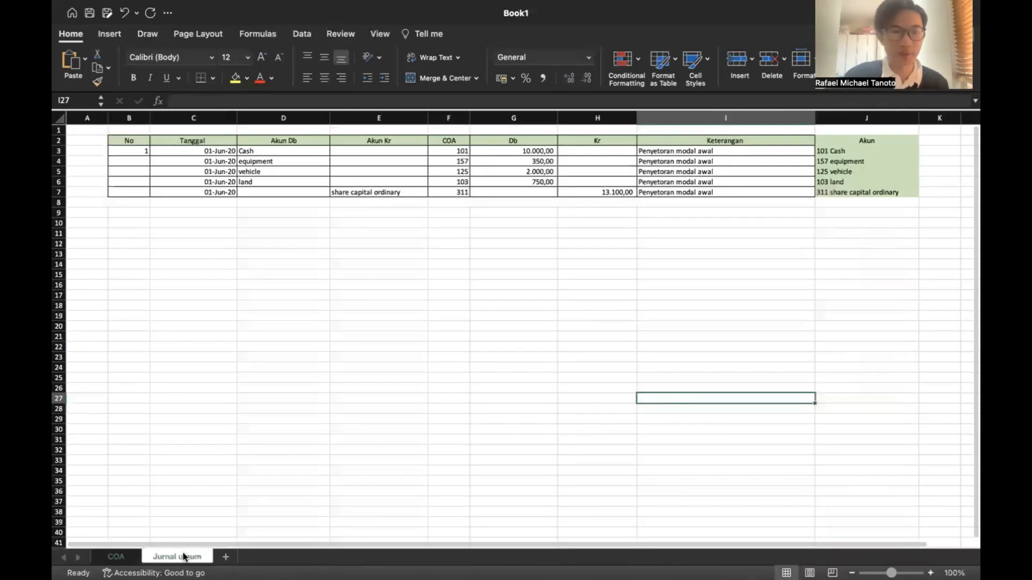
scroll(758, 139, "right", 1)
scroll(756, 138, "up", 2)
scroll(757, 138, "up", 2)
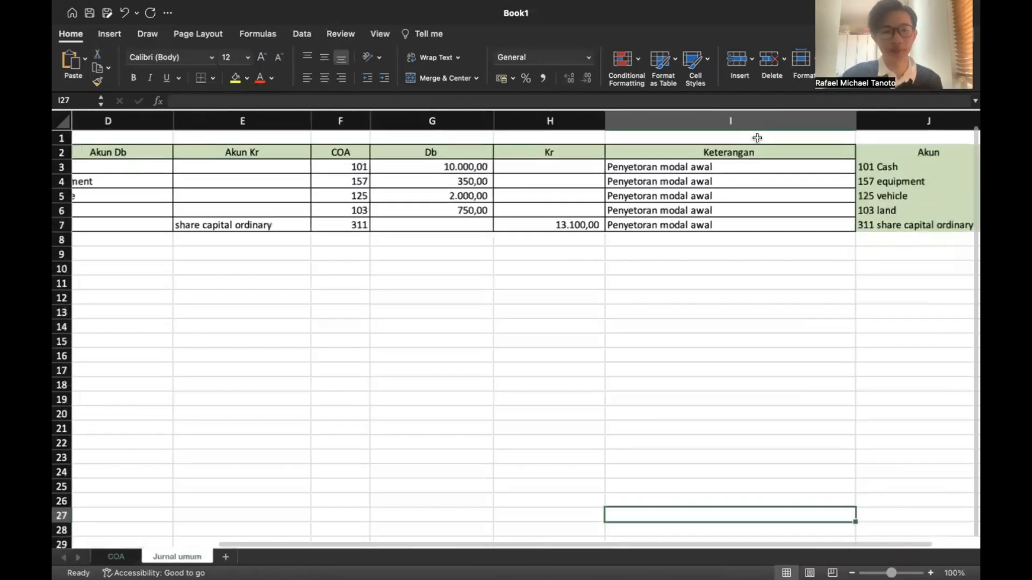
scroll(756, 138, "left", 5)
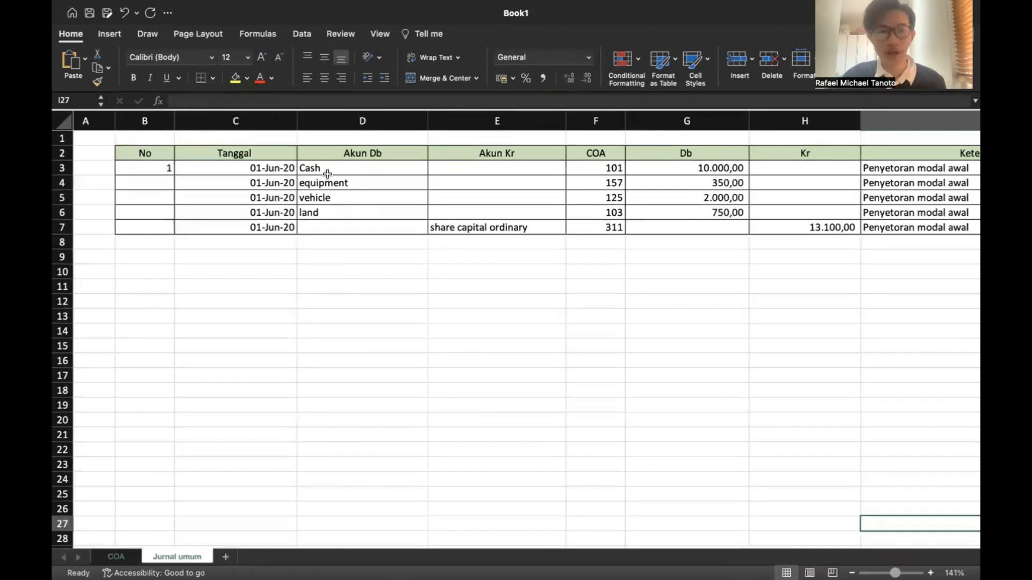
scroll(327, 174, "right", 2)
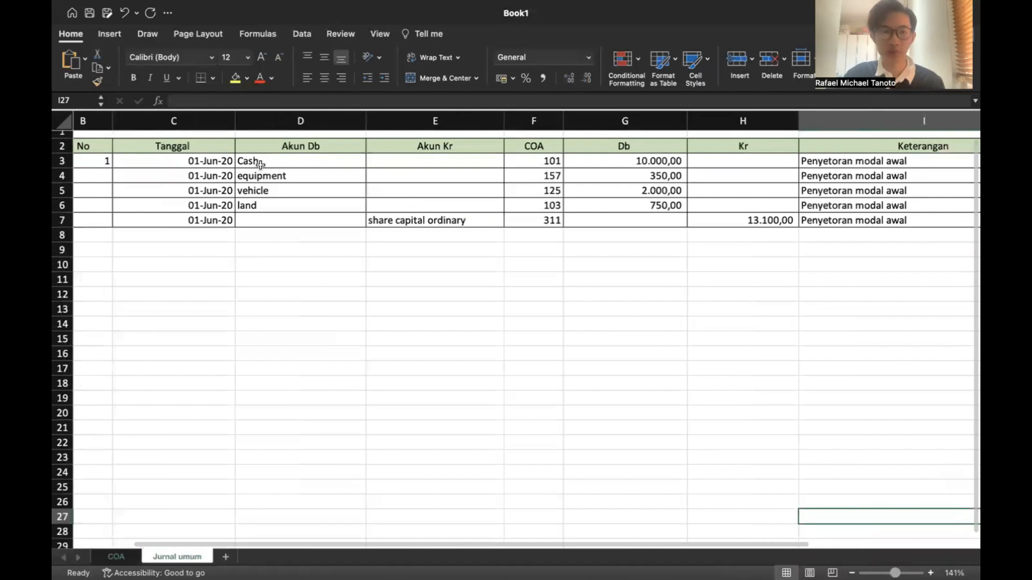
- Examine the debit accounts of the opening entry in cells D3 to D6
left_click(260, 164)
key("Down")
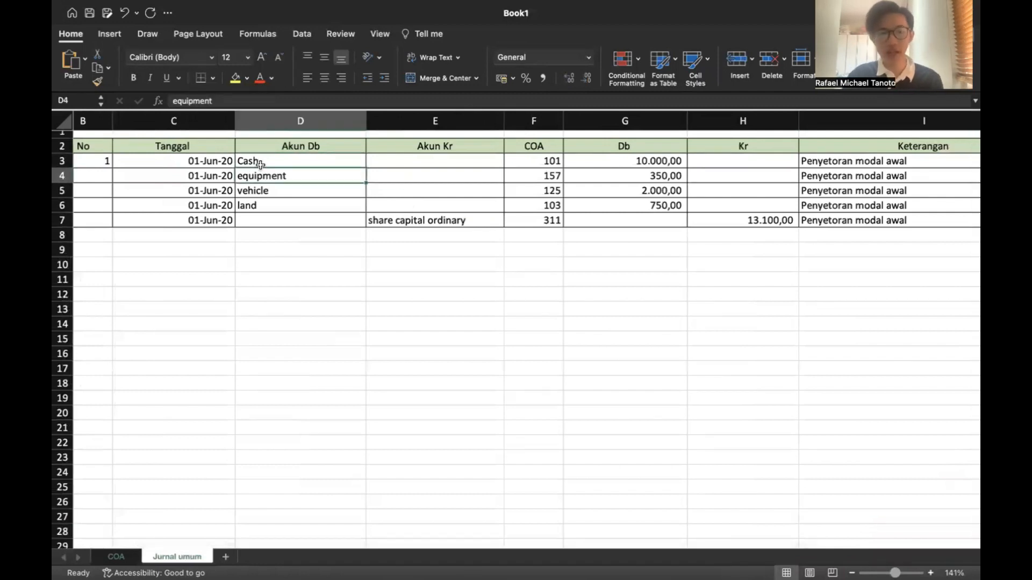
key("Down")
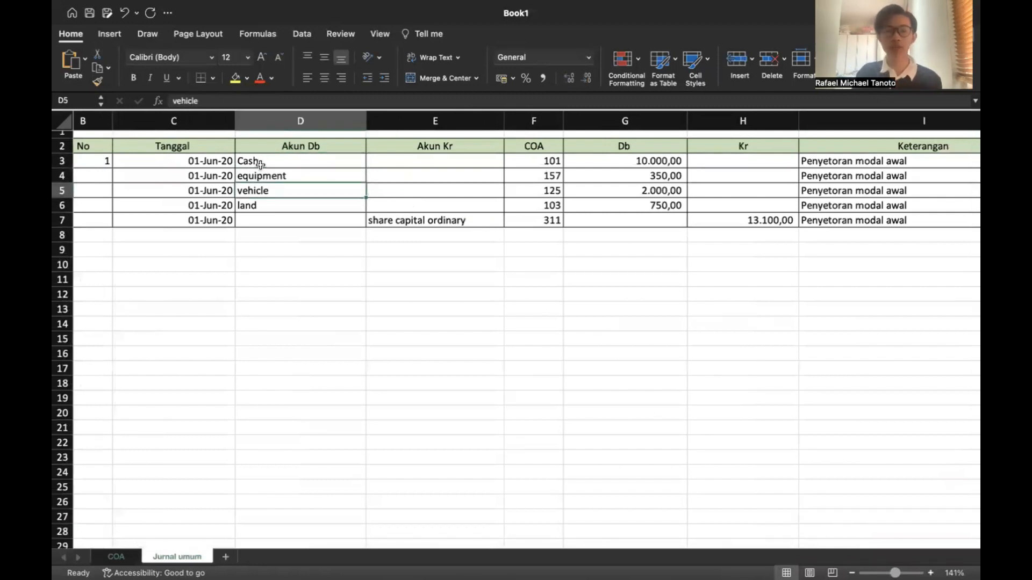
key("Down")
- Examine the COA lookup formulas for the debit accounts, from F6 up to F3
key("Right")
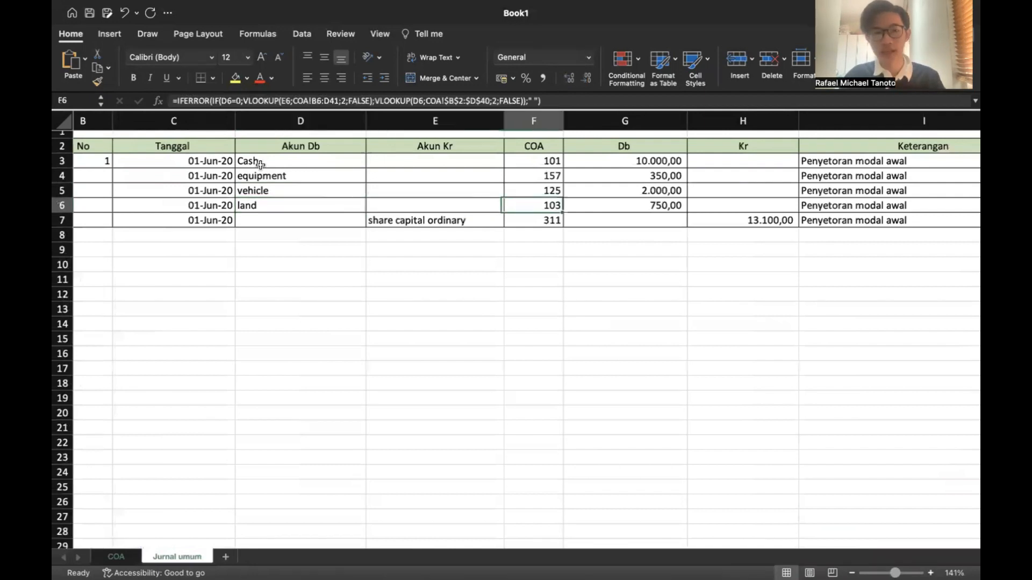
key("Right")
key("Right")
key("Left")
key("Right")
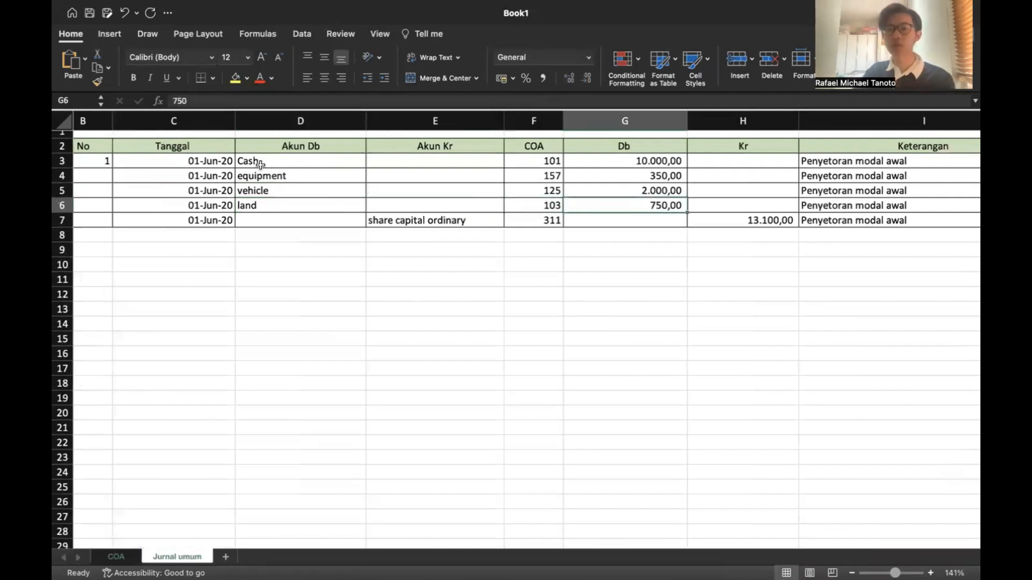
key("Left")
key("Up")
key("Up")
key("Up")
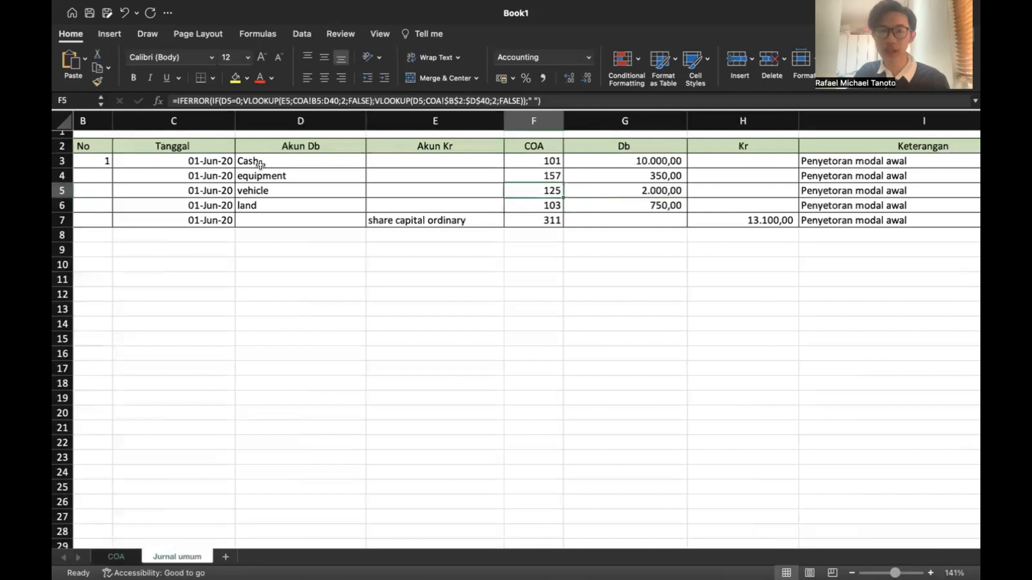
- Examine the debit amounts of the opening entry in cells G3 to G6
key("Right")
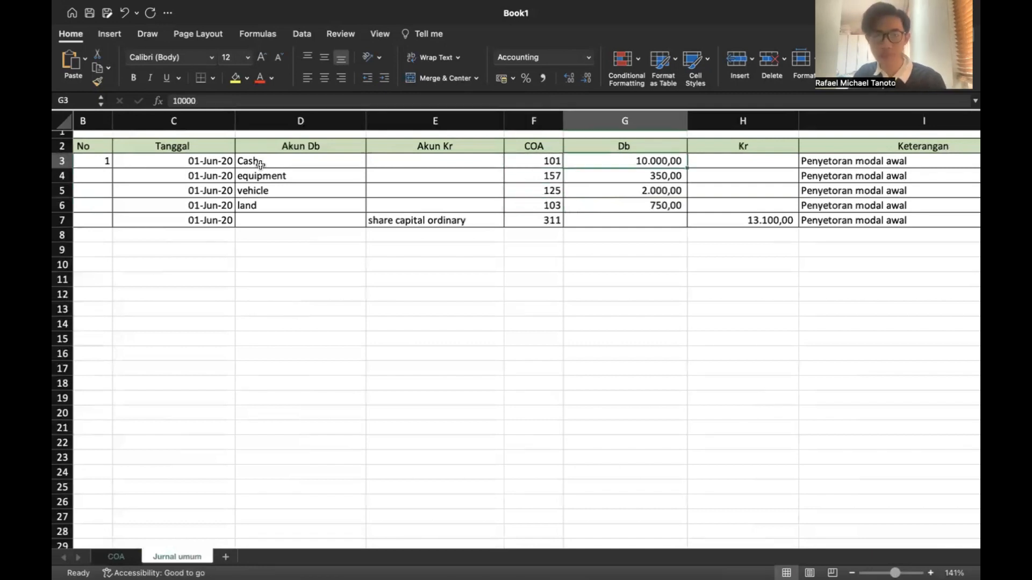
key("Down")
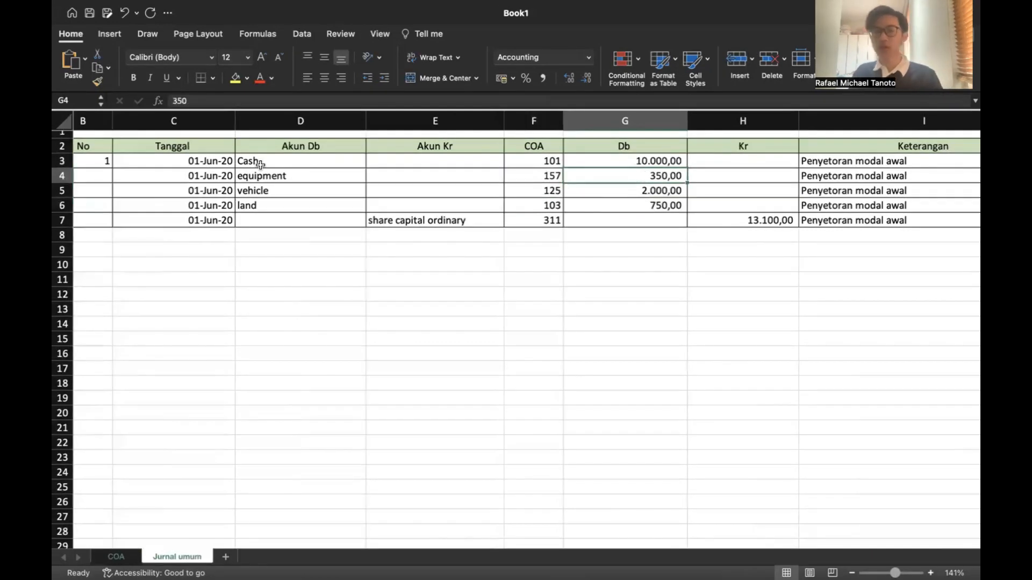
key("Down")
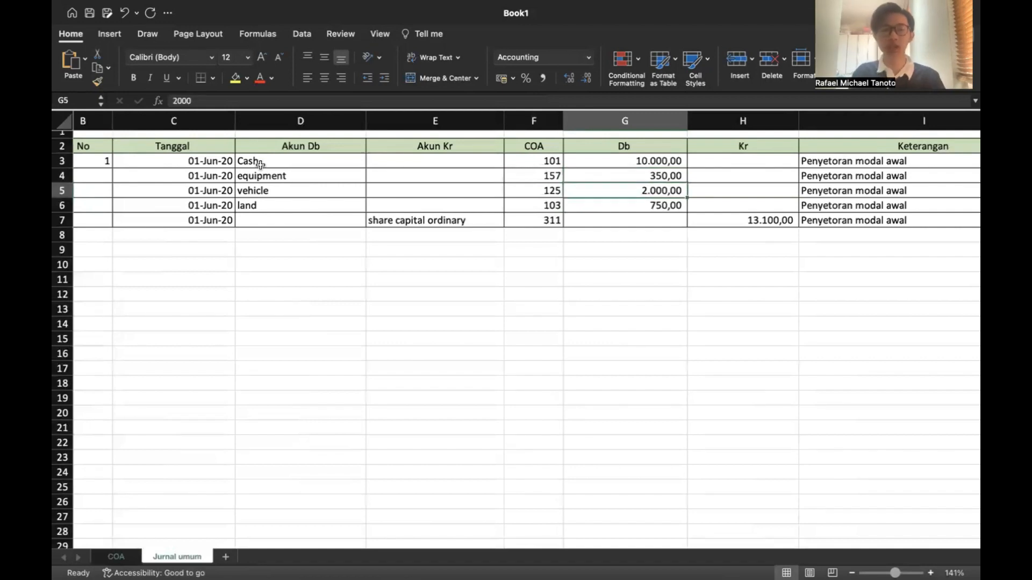
key("Down")
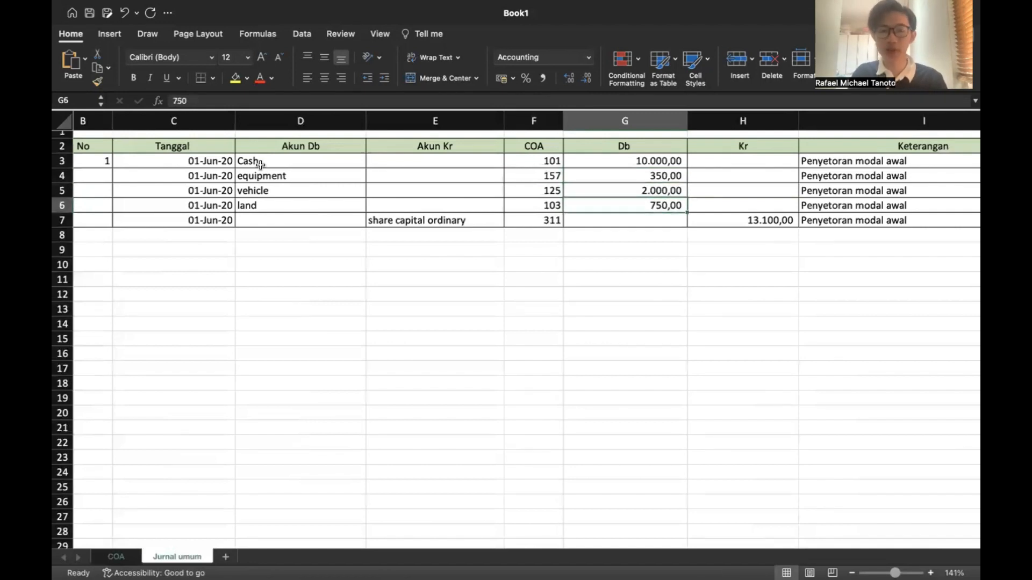
- Examine the share capital ordinary line in row 7, including its credit amount and Keterangan text
key("Down")
key("Left")
key("Left")
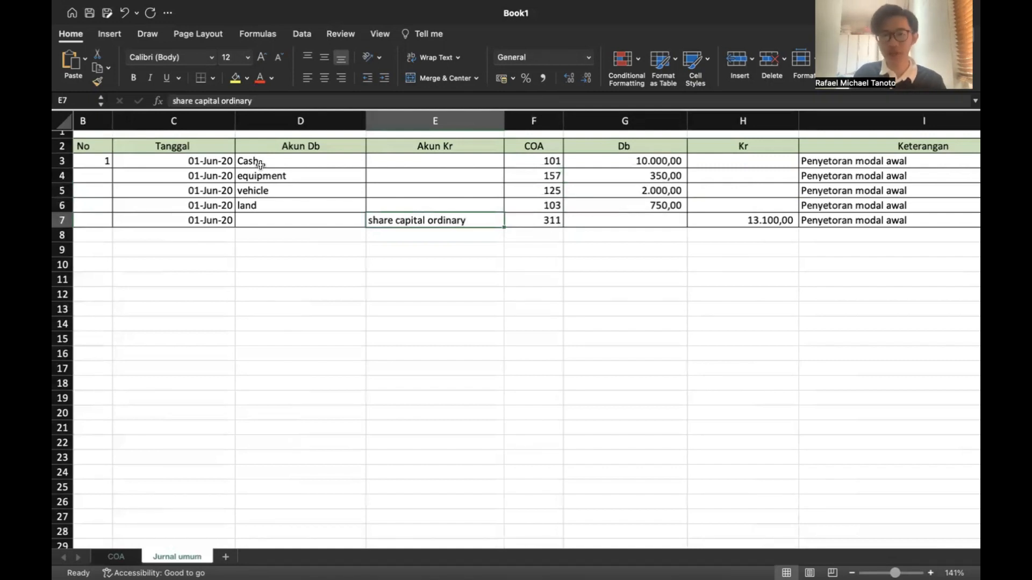
key("Right")
key("Right")
key("Right")
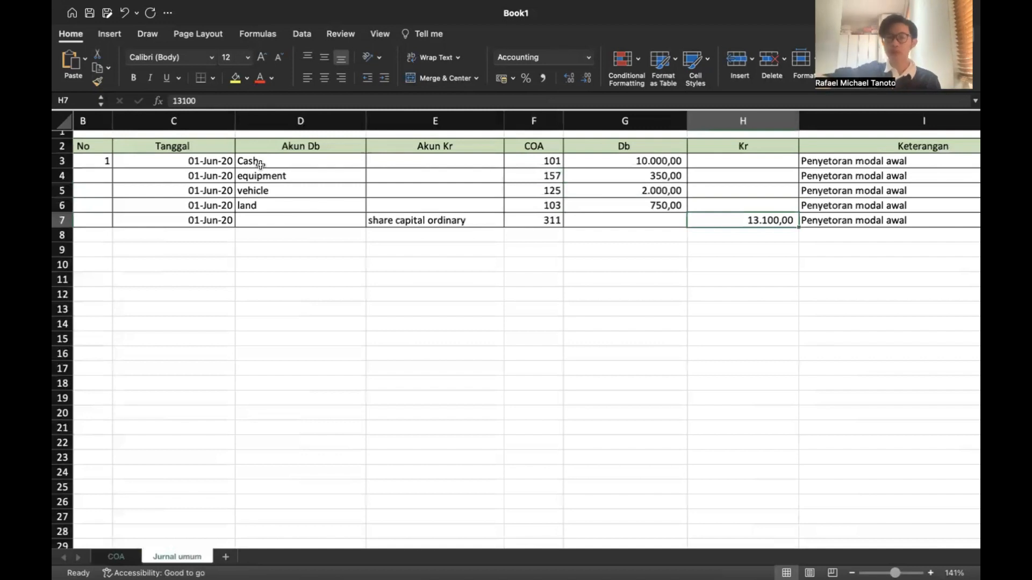
key("Right")
key("Right")
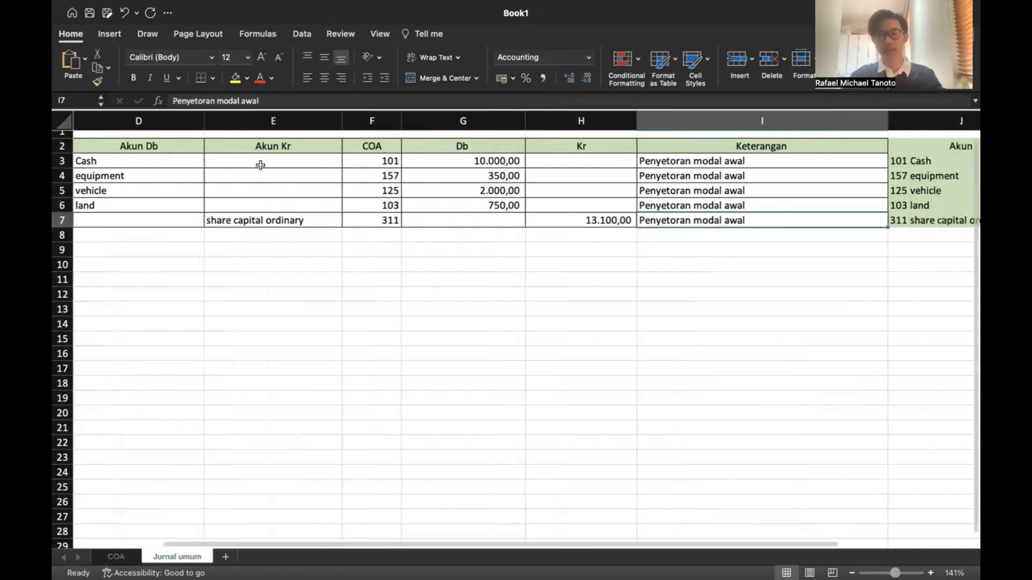
- Return to the Akun Db column and go over cells D3 to D7 again
key("Left")
key("Left")
key("Left")
key("Left")
key("Left")
key("Left")
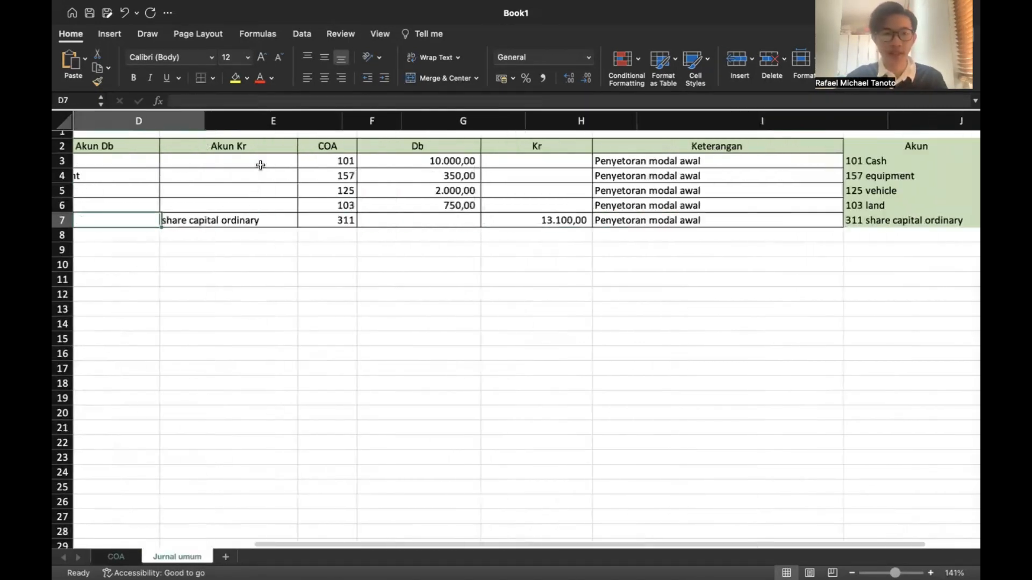
key("Up")
key("Up")
key("Up")
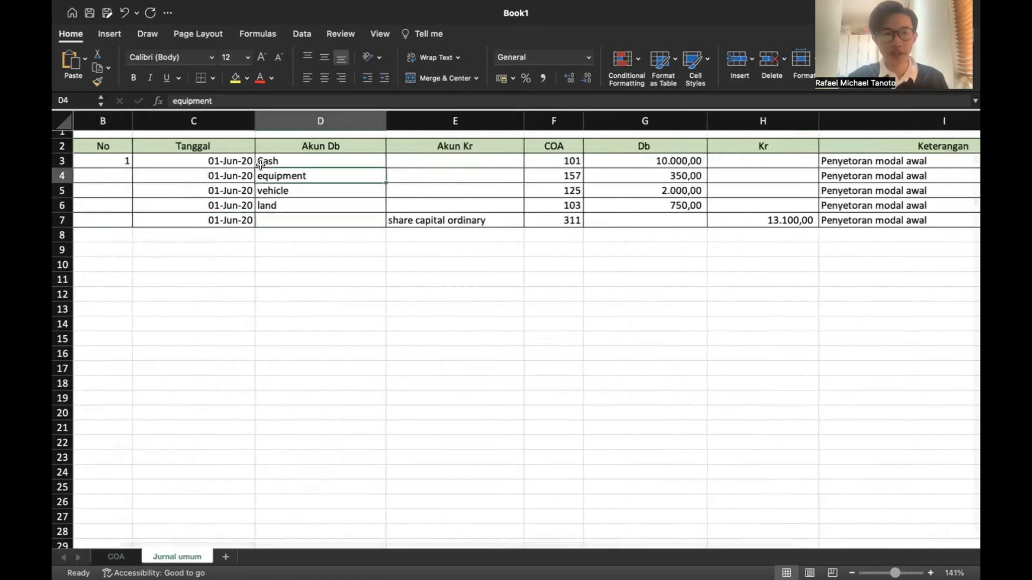
key("Up")
key("Down")
key("Down")
key("Down")
key("Down")
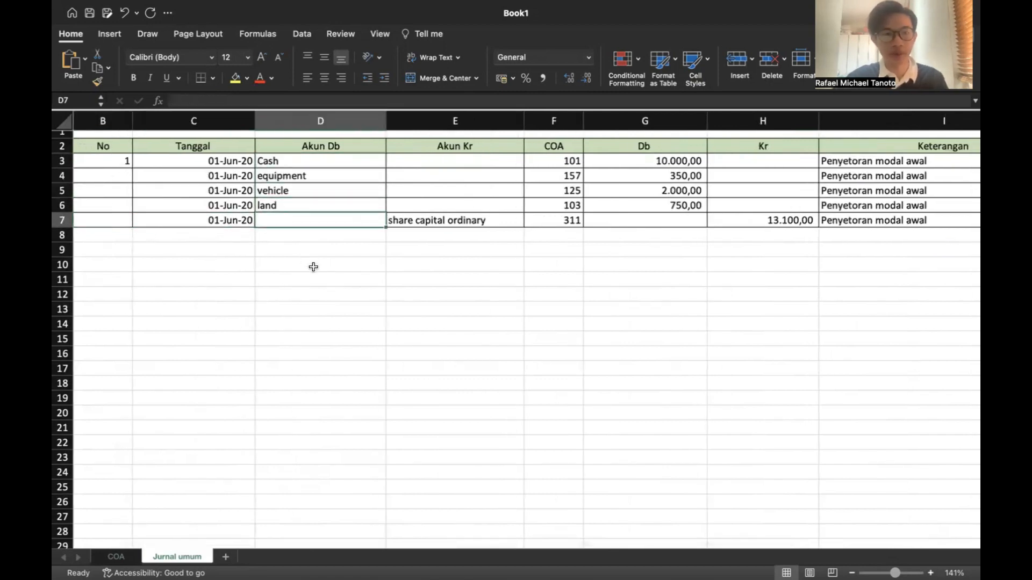
double_click(267, 237)
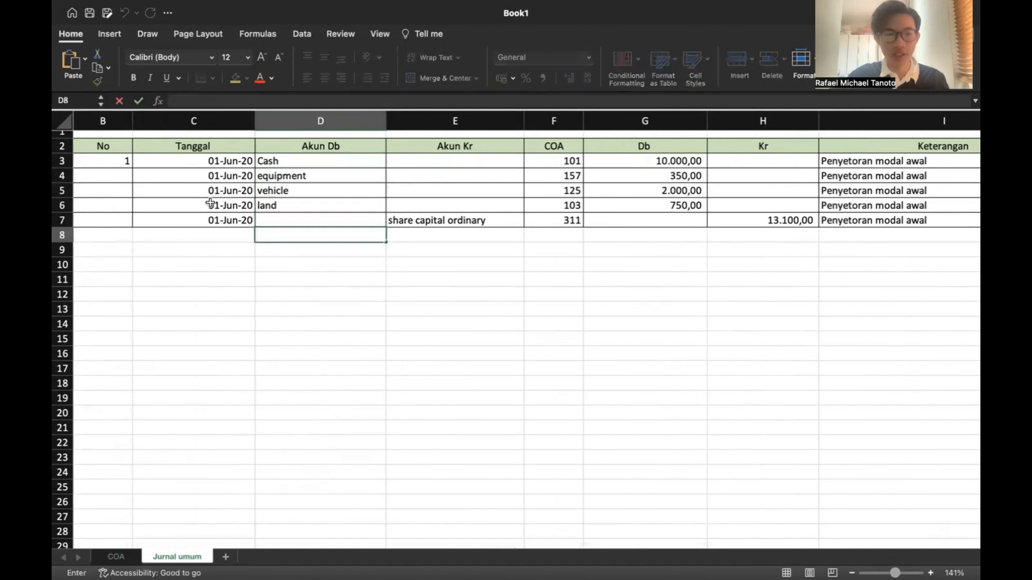
left_click(205, 237)
left_click(281, 238)
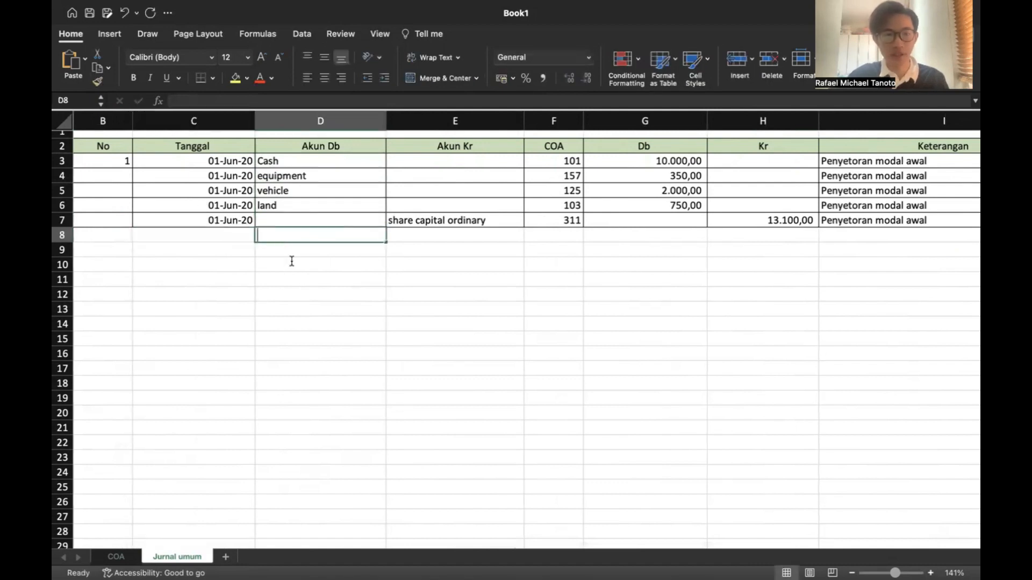
left_click(401, 269)
- Add List data validation to D8:E12 of the journal, with the COA sheet range B3:B38 as its source
left_click_drag(334, 233, 435, 287)
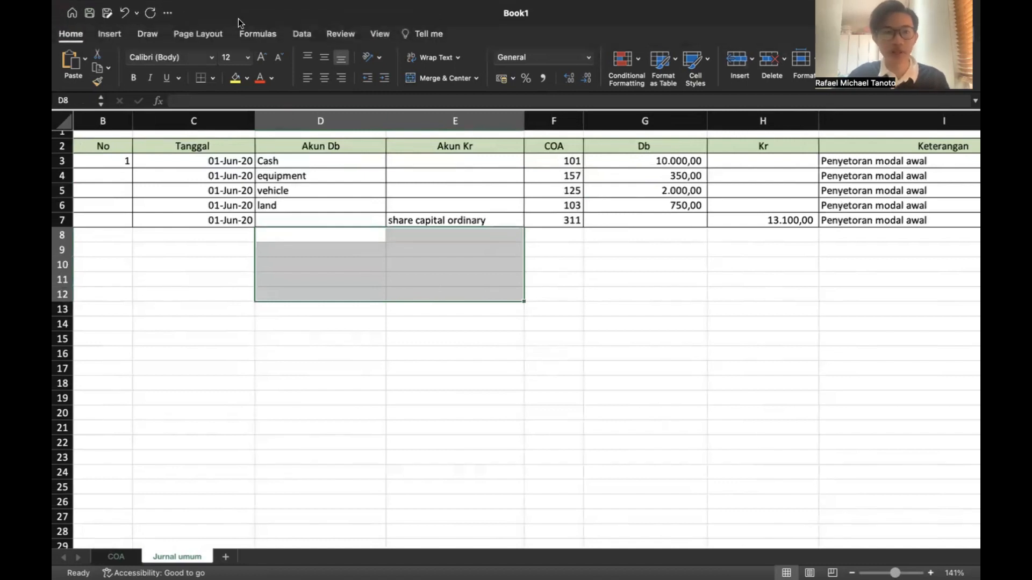
left_click(295, 34)
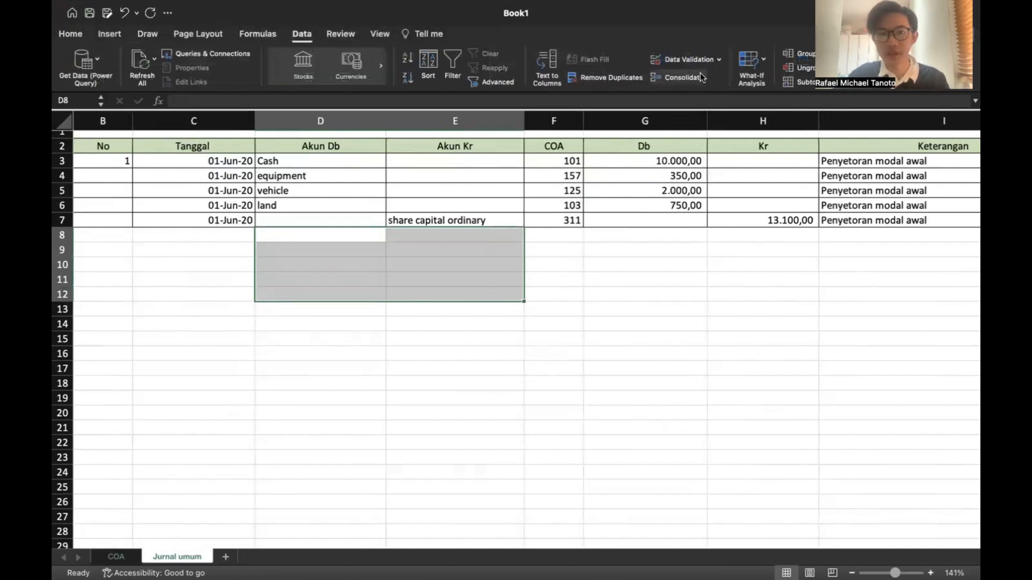
left_click(688, 60)
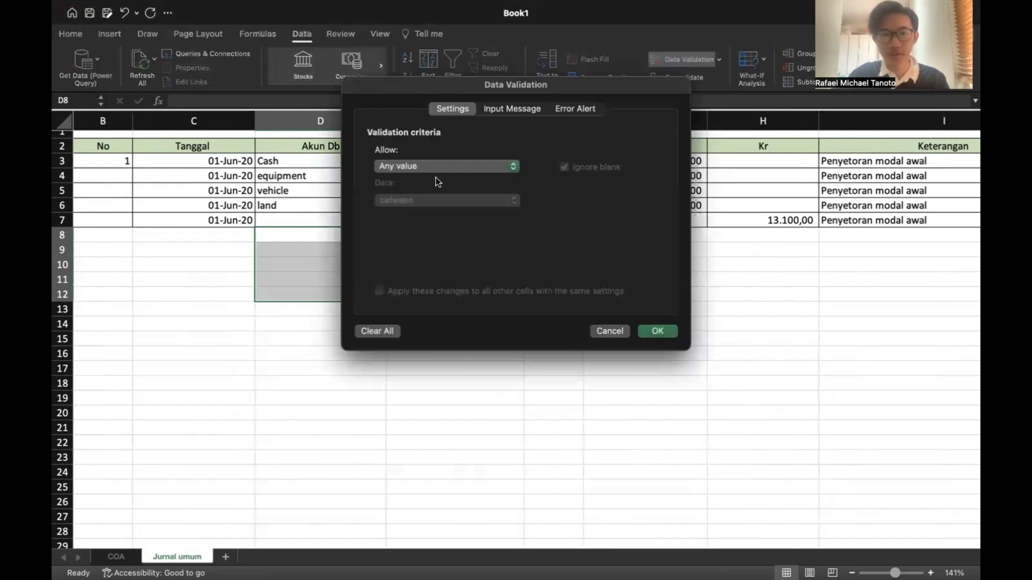
left_click(511, 170)
left_click(451, 211)
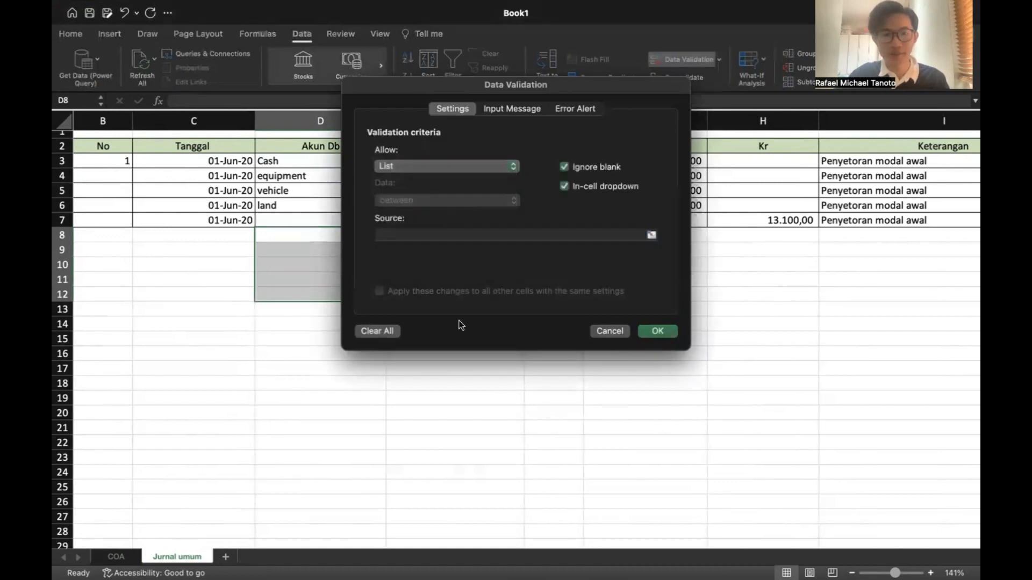
left_click(491, 235)
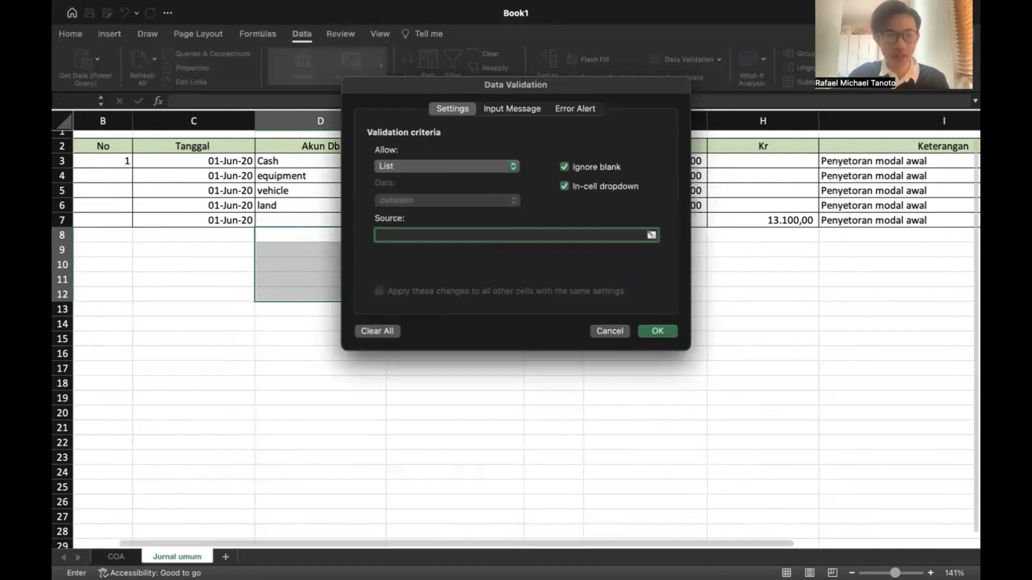
left_click(114, 557)
left_click_drag(156, 172, 309, 511)
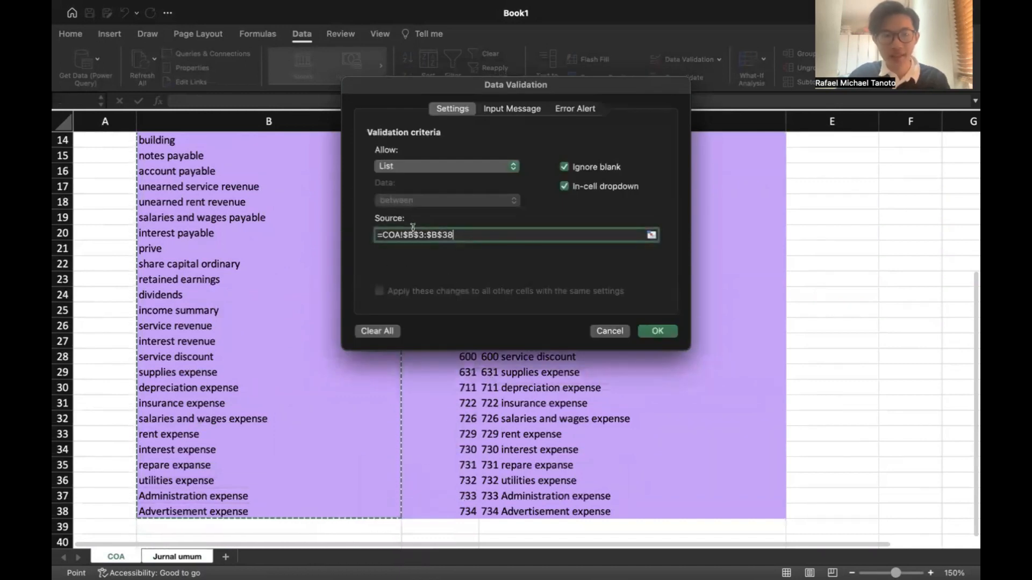
key("Return")
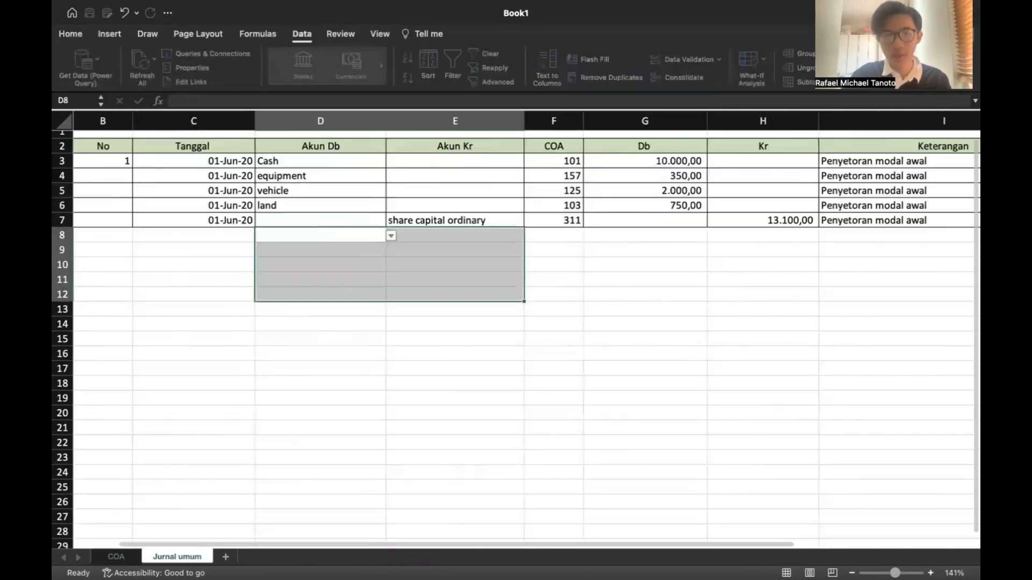
- Try the account lists by choosing Cash in D8 and equipment in D9, and clear both cells
left_click(378, 248)
left_click(376, 241)
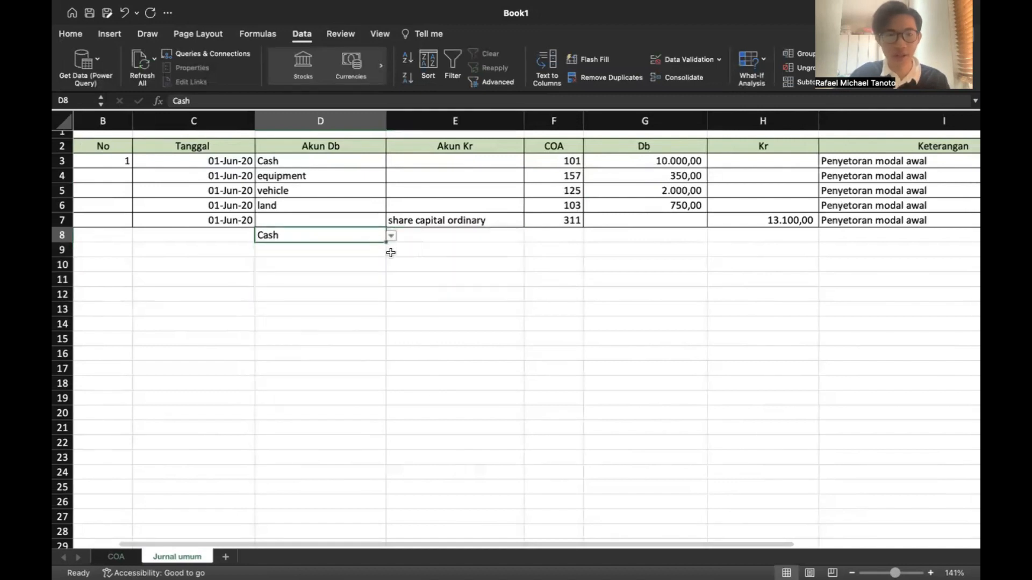
left_click(370, 250)
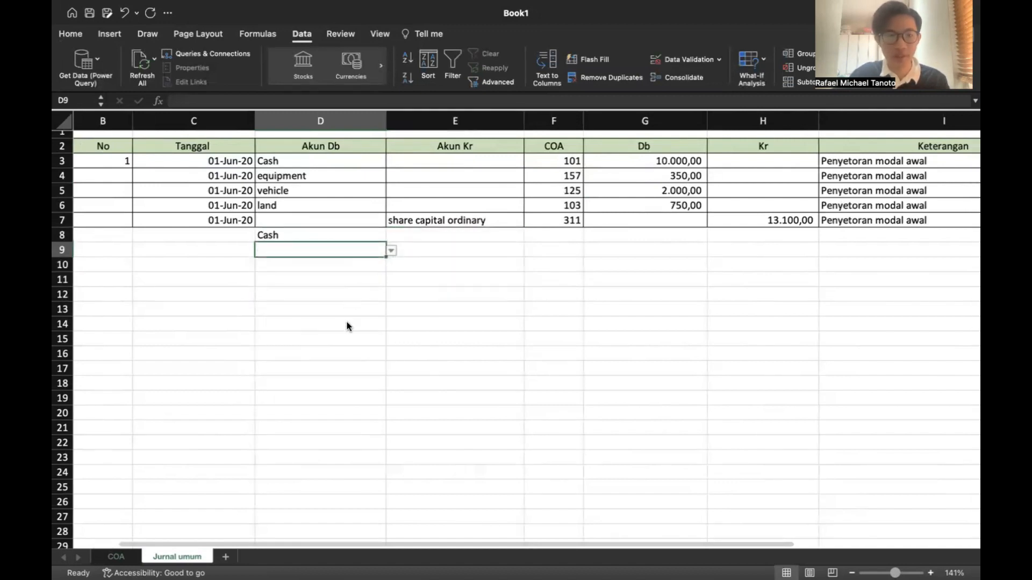
left_click(391, 250)
left_click(312, 373)
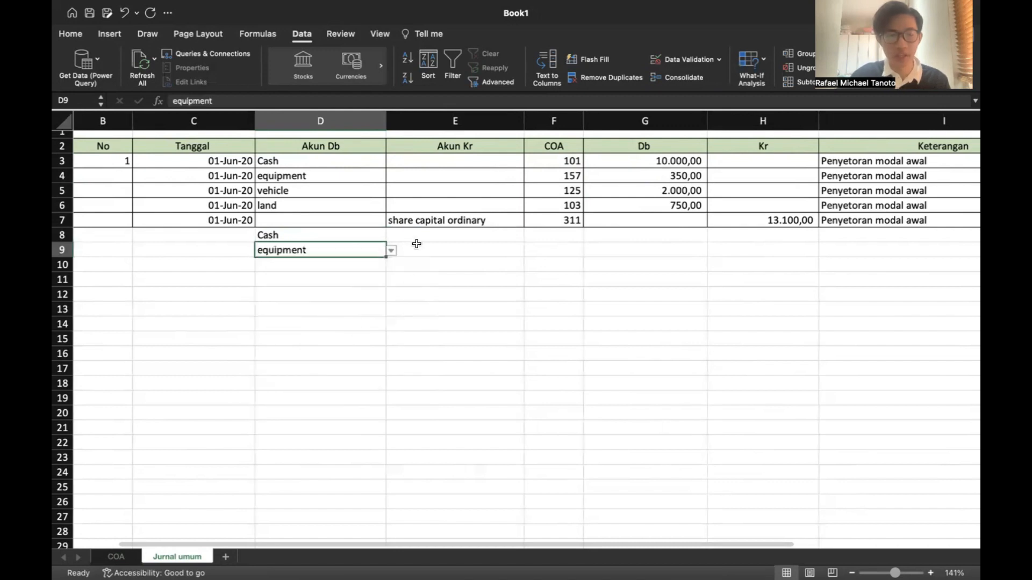
key("Delete")
left_click(324, 225)
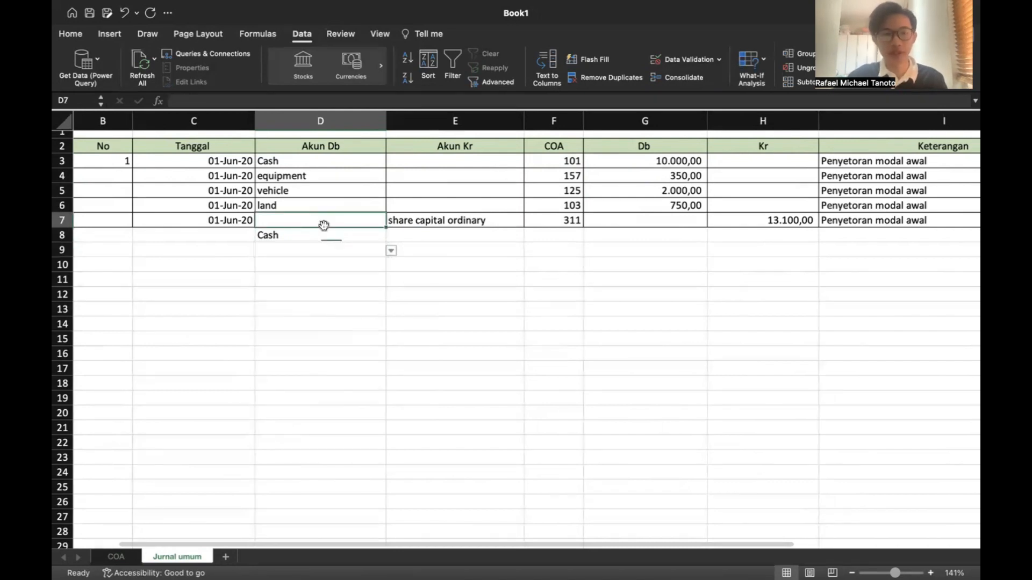
key("Delete")
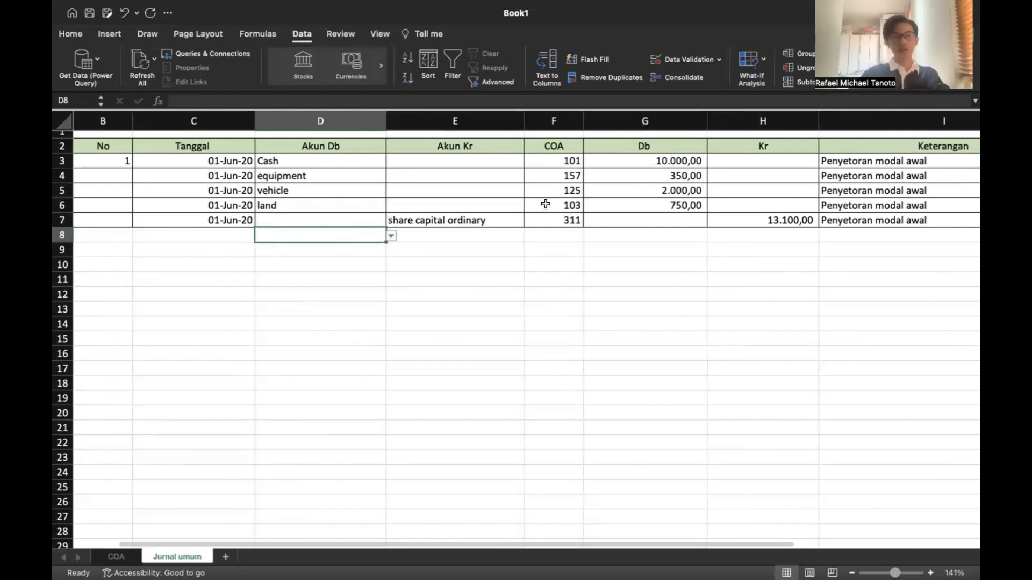
- Choose Cash from the account list as the debit account in D8
left_click(391, 236)
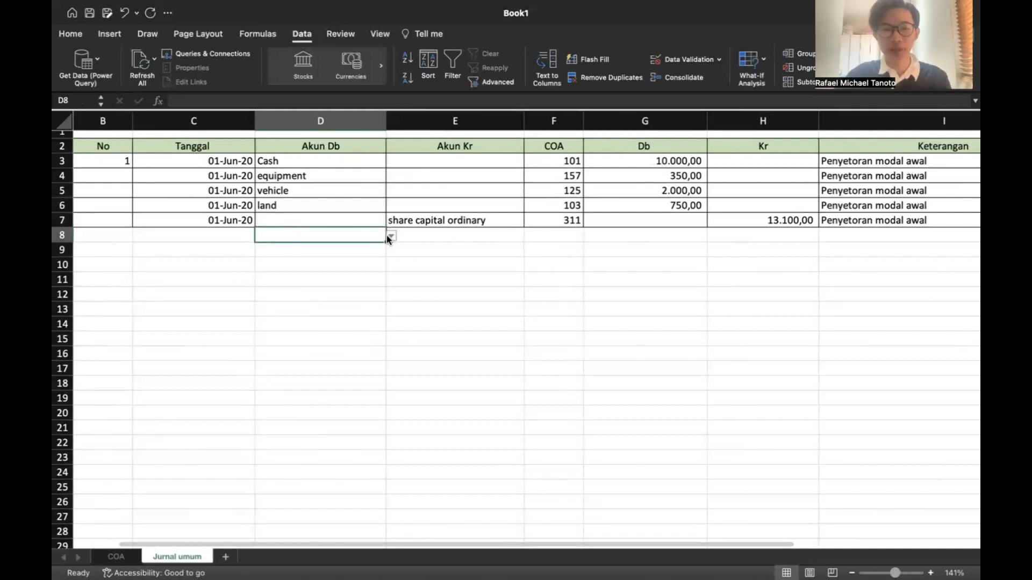
left_click(379, 247)
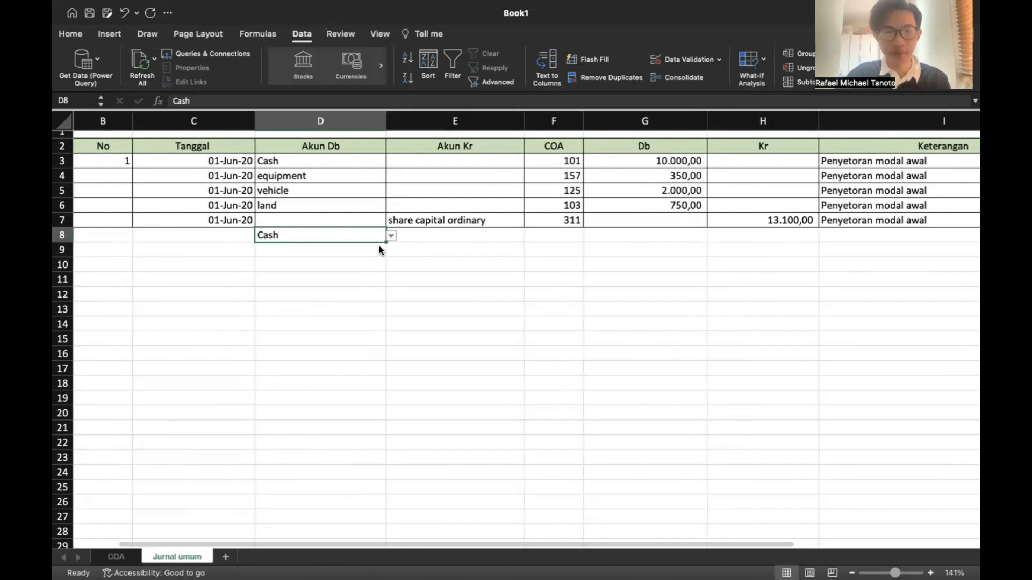
left_click(567, 233)
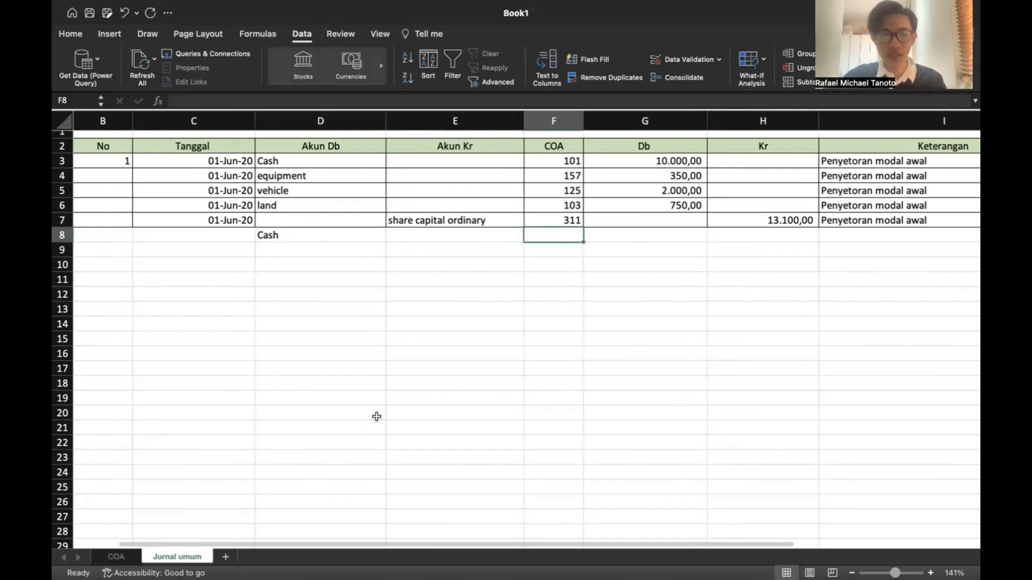
- Look over the COA sheet's account list and examine the table range and column index of the lookup formula in journal cell F3
left_click(135, 558)
scroll(345, 502, "up", 5)
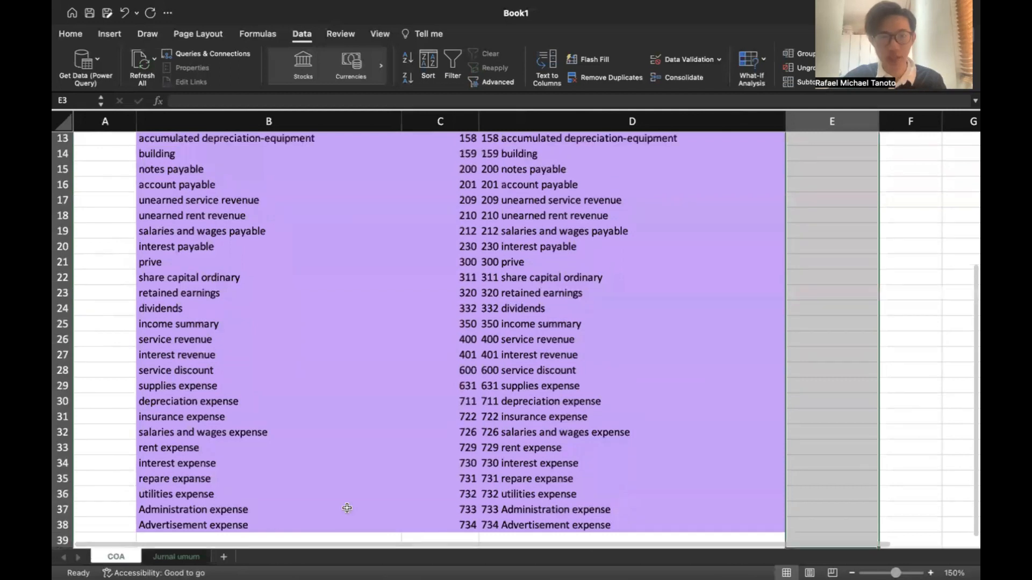
left_click(179, 558)
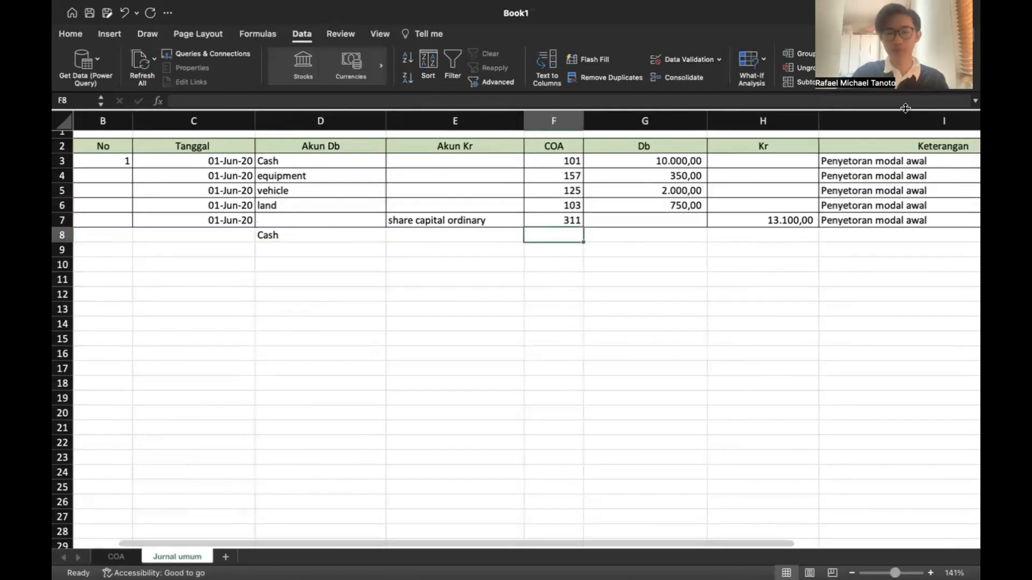
left_click(550, 158)
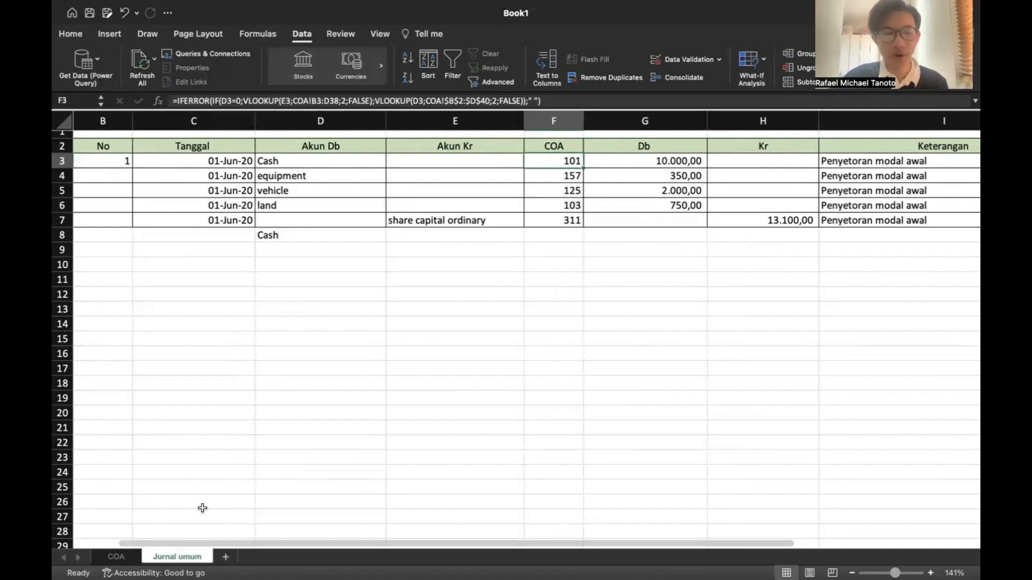
left_click(317, 101)
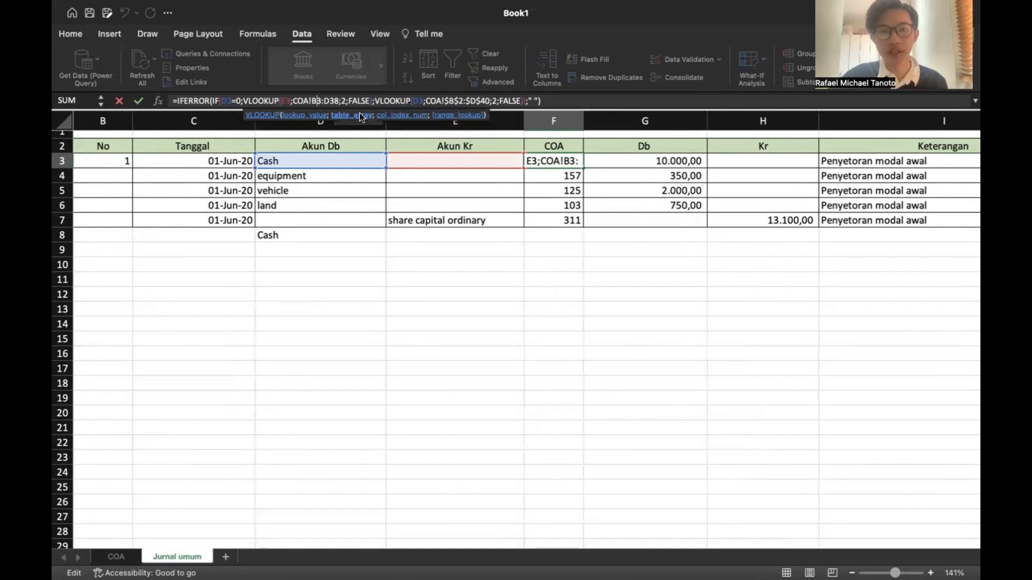
double_click(343, 100)
type("2")
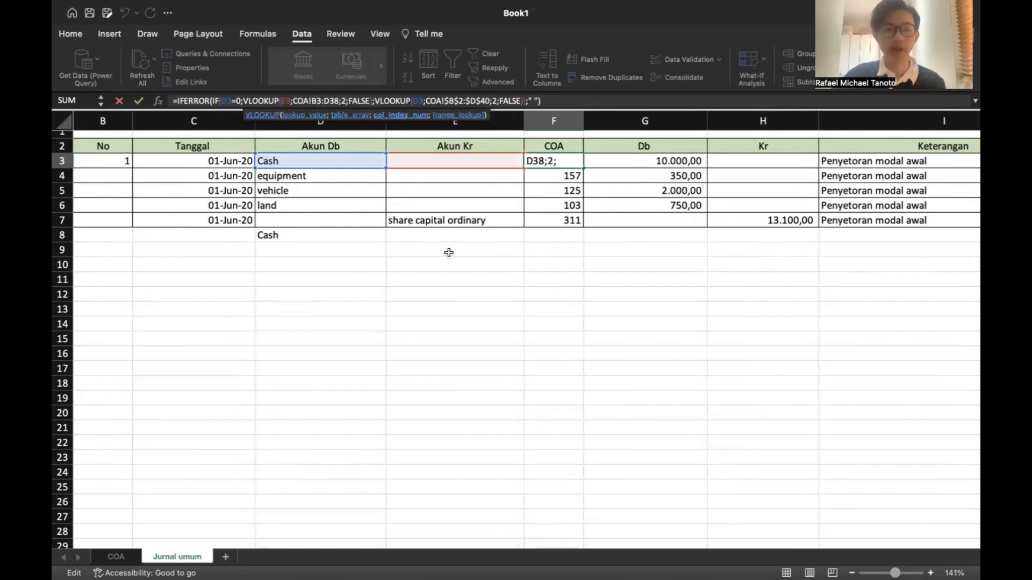
key("Return")
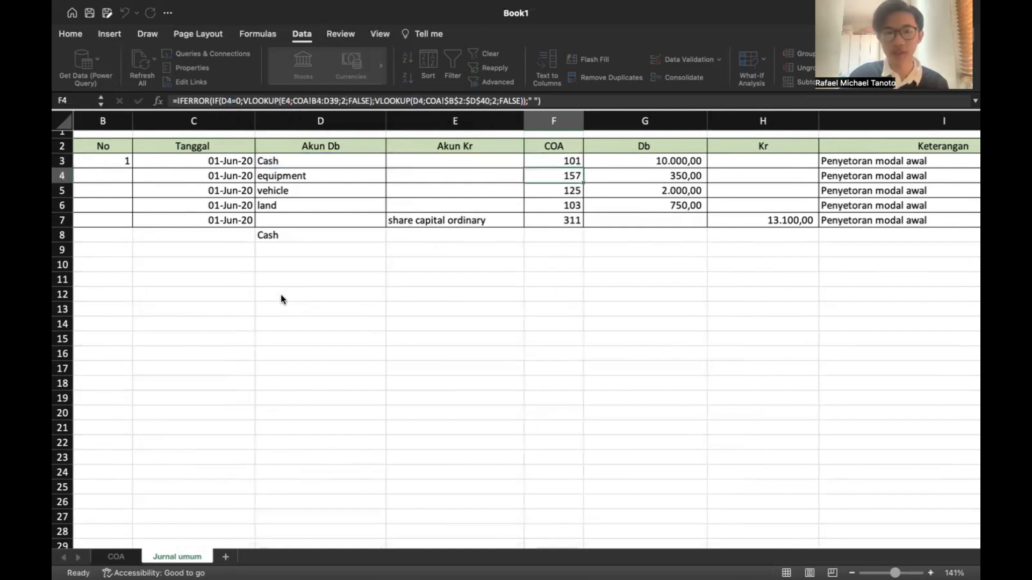
- Examine the Keterangan, COA and Gabungan columns that make up the lookup table on the COA sheet
left_click(110, 559)
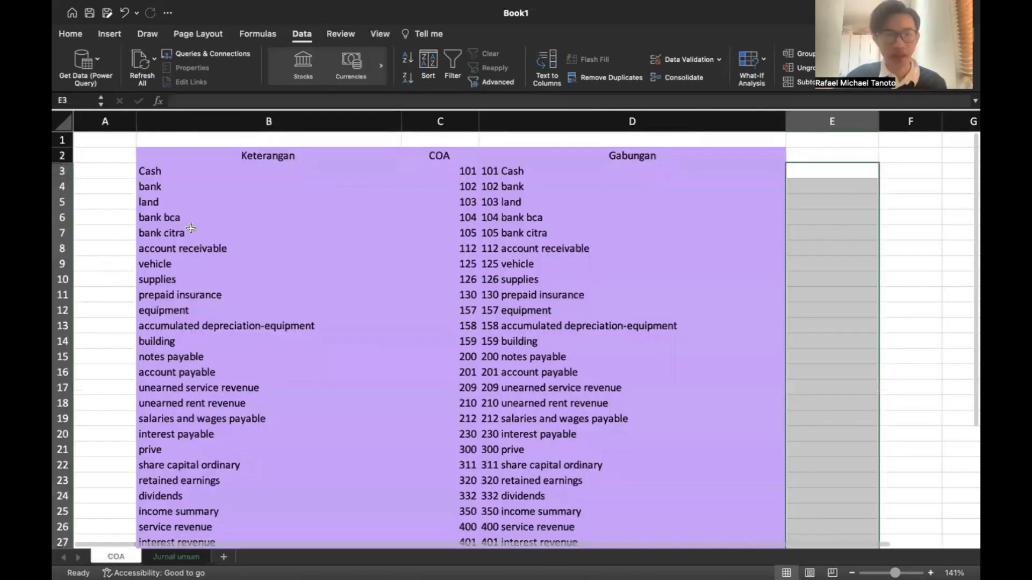
left_click_drag(230, 171, 686, 467)
left_click(275, 184)
left_click(256, 172)
left_click(432, 163)
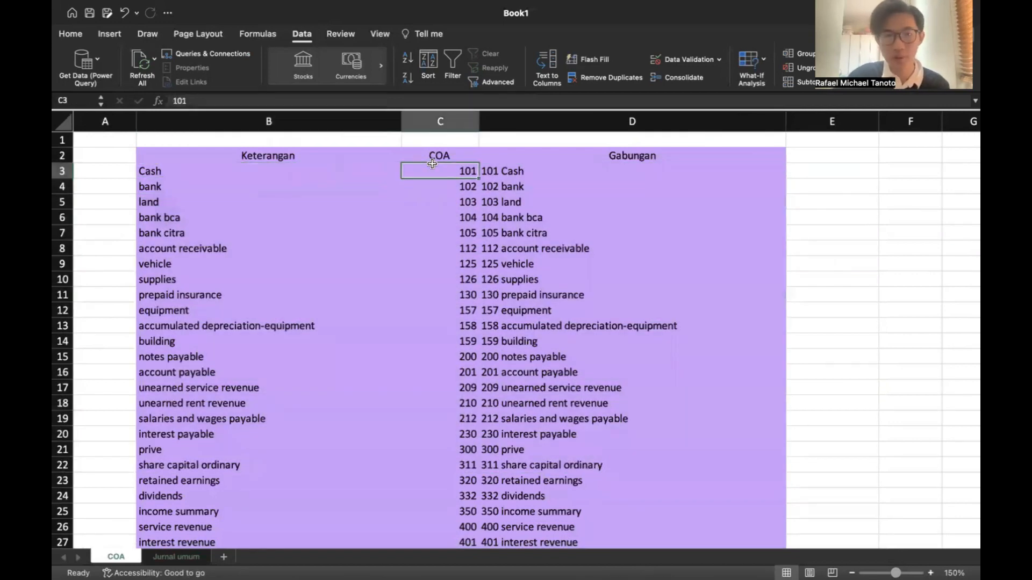
left_click(604, 179)
left_click(459, 173)
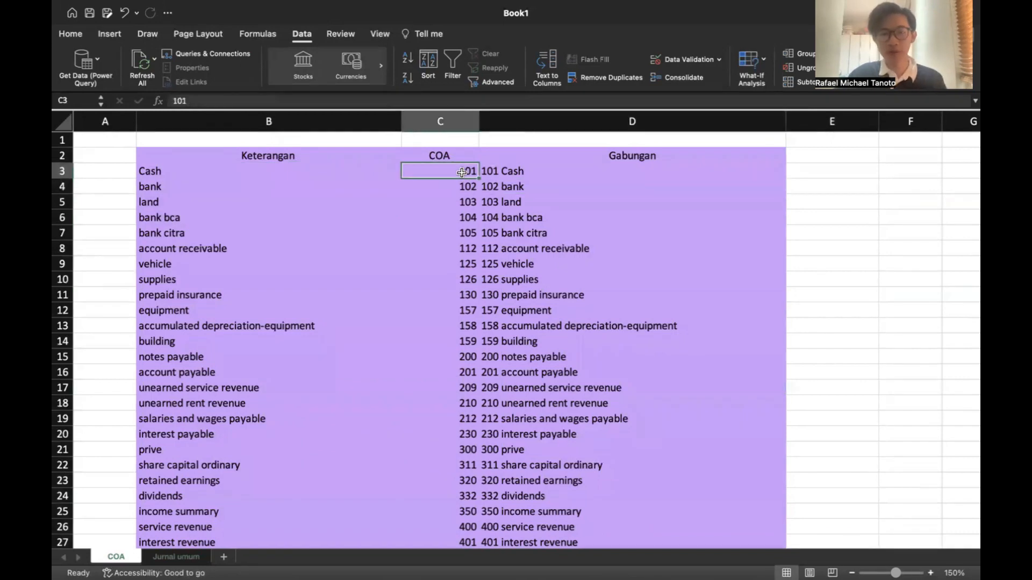
- Copy the COA lookup formula from F4 of the Jurnal umum sheet into F8
left_click(176, 558)
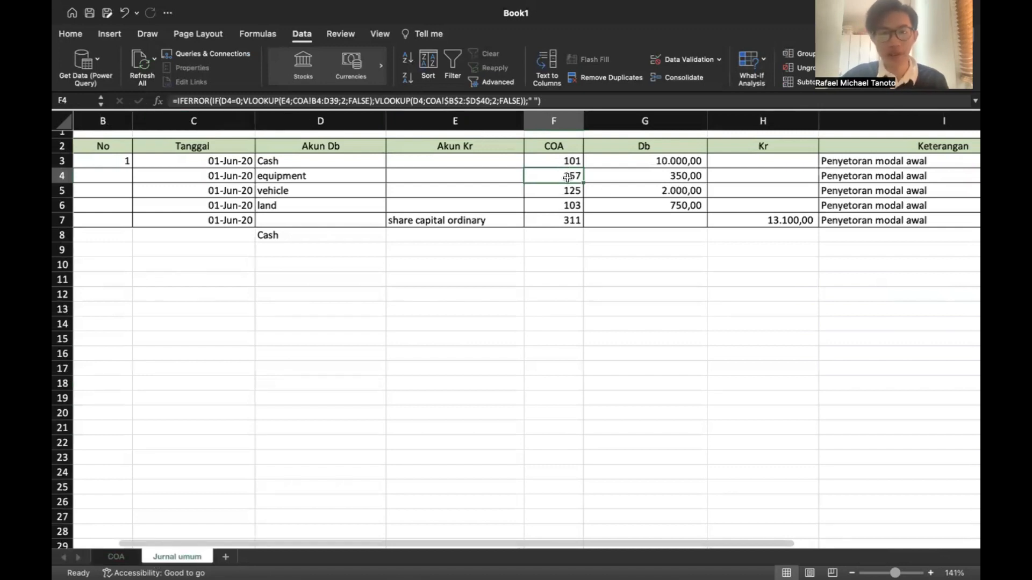
key("super+c")
left_click(563, 234)
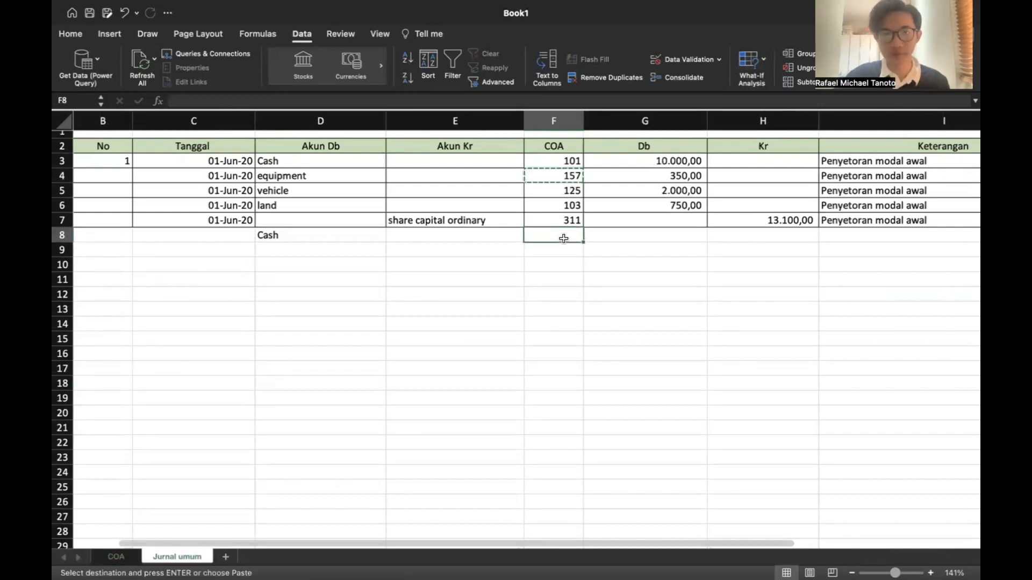
key("super+v")
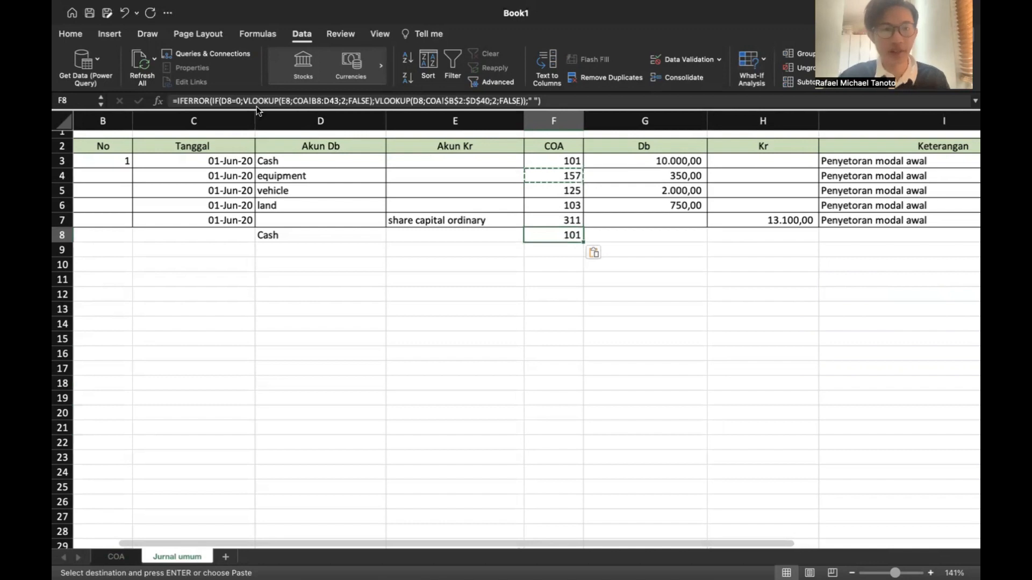
- Examine the IF condition on D8 and the arguments of both VLOOKUPs in the COA formula of F8
left_click(236, 101)
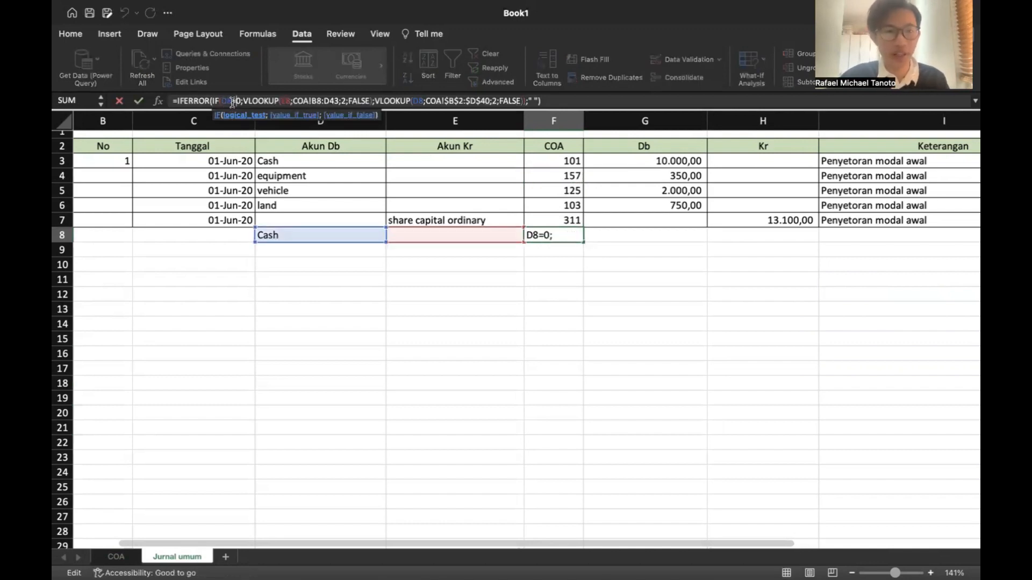
key("Left")
key("Left")
key("Left")
key("Left")
key("Left")
key("Left")
key("Left")
key("Left")
key("Left")
key("Left")
key("Left")
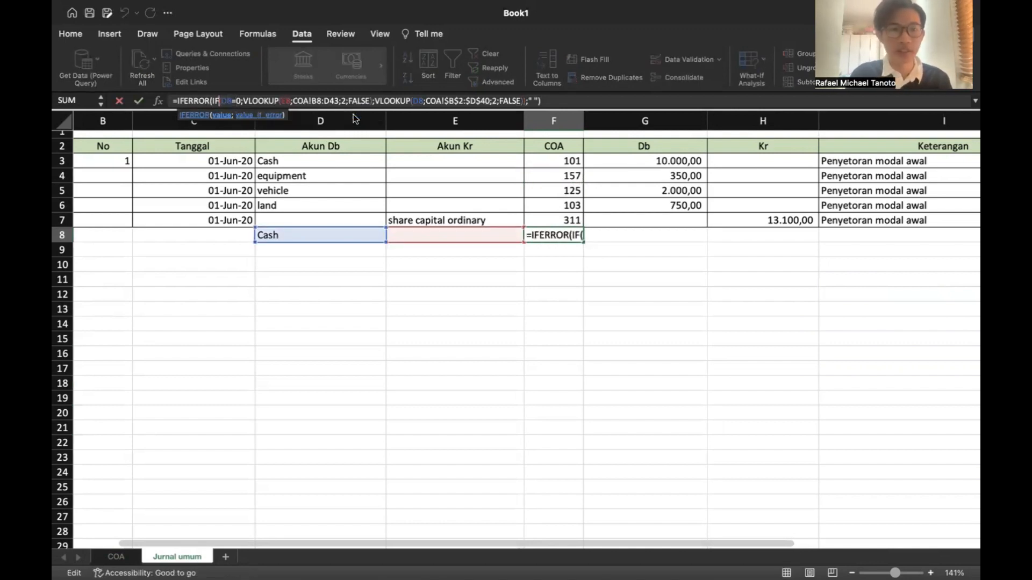
key("Right")
key("Right")
key("Right")
key("Right")
key("Right")
key("Right")
key("Right")
key("Right")
key("Right")
key("Right")
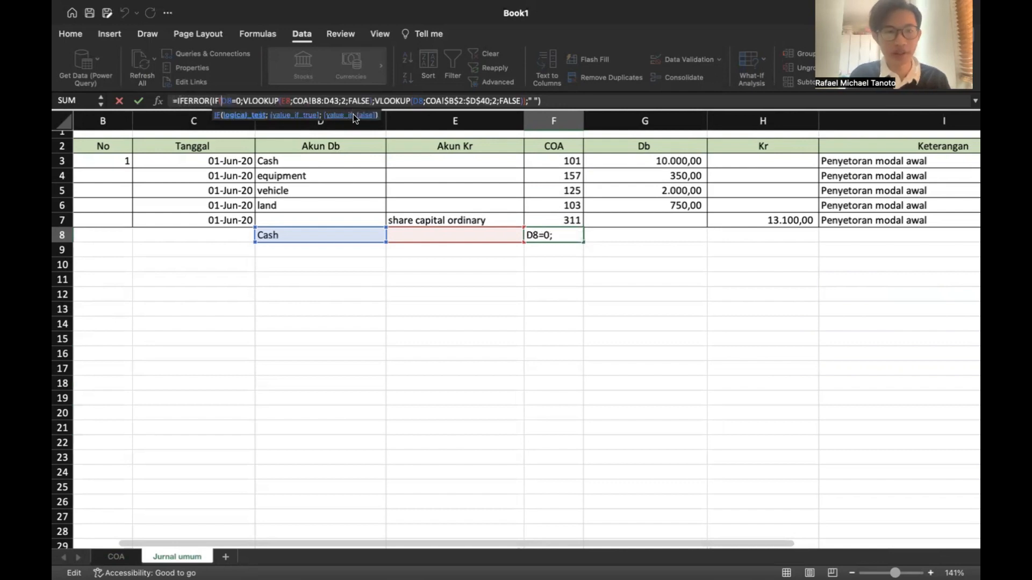
key("Right")
key("Right")
key("Right")
key("Right")
key("Right")
key("Right")
key("Right")
key("Right")
key("Right")
key("Right")
key("Right")
key("Right")
key("Right")
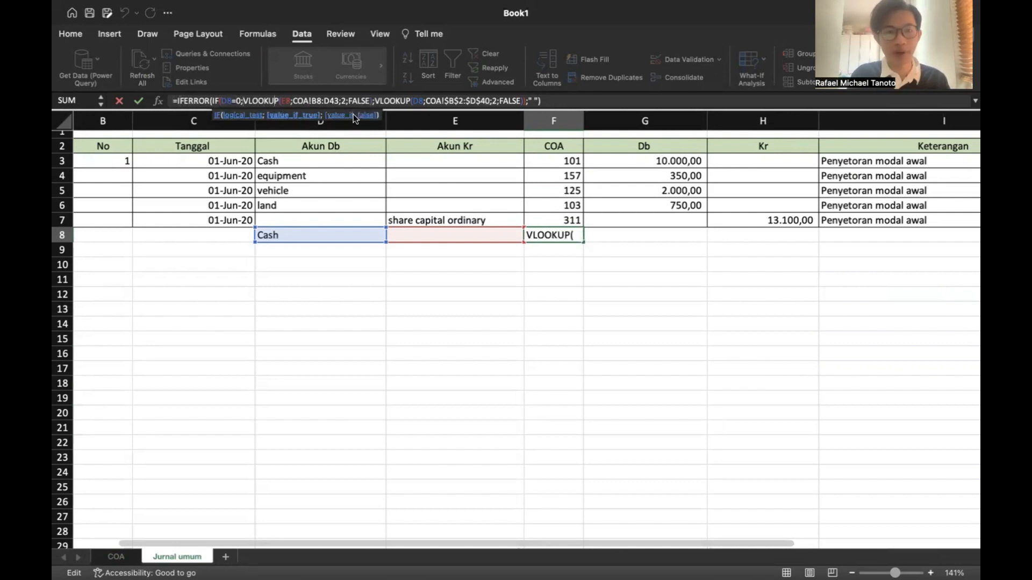
key("Right")
key("Right")
key("Right")
key("Right")
key("Right")
key("Right")
key("Right")
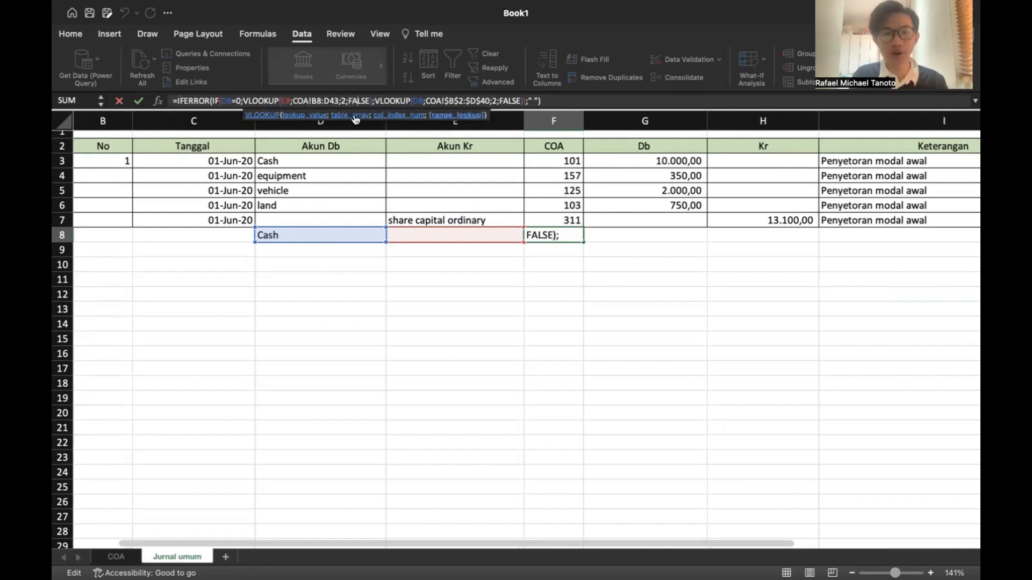
key("Right")
key("Right")
key("Right")
key("Right")
key("Right")
key("Right")
key("Right")
key("Right")
key("Right")
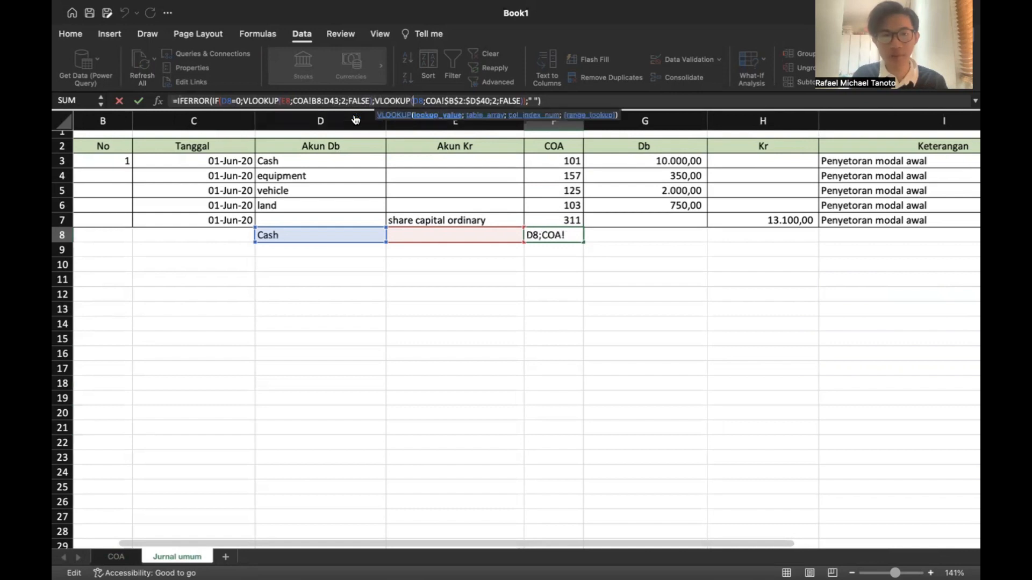
key("Right")
key("Right")
key("Right")
key("Right")
key("Right")
key("Right")
key("Right")
key("Right")
key("Right")
key("Right")
key("Right")
key("Right")
key("Right")
key("Right")
key("Right")
key("Right")
key("Right")
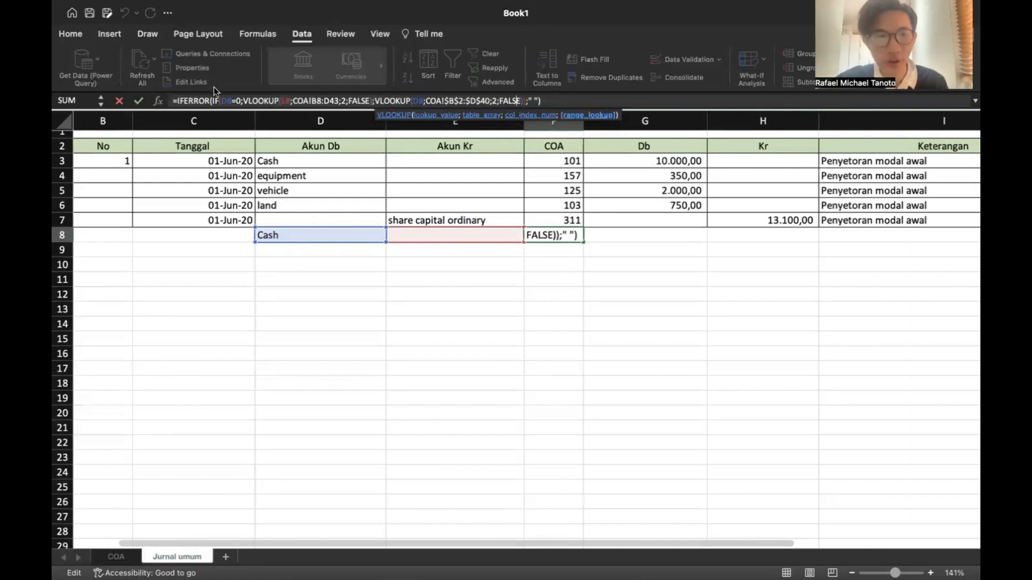
- Remove the IFERROR wrapper and its " " fallback from the COA lookup formula in F8
left_click_drag(209, 100, 184, 101)
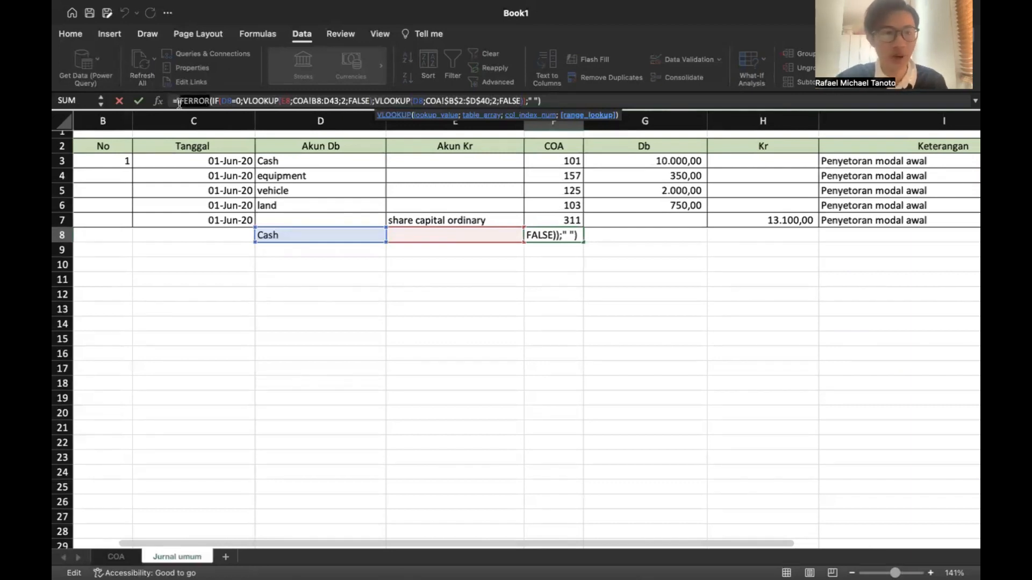
key("BackSpace")
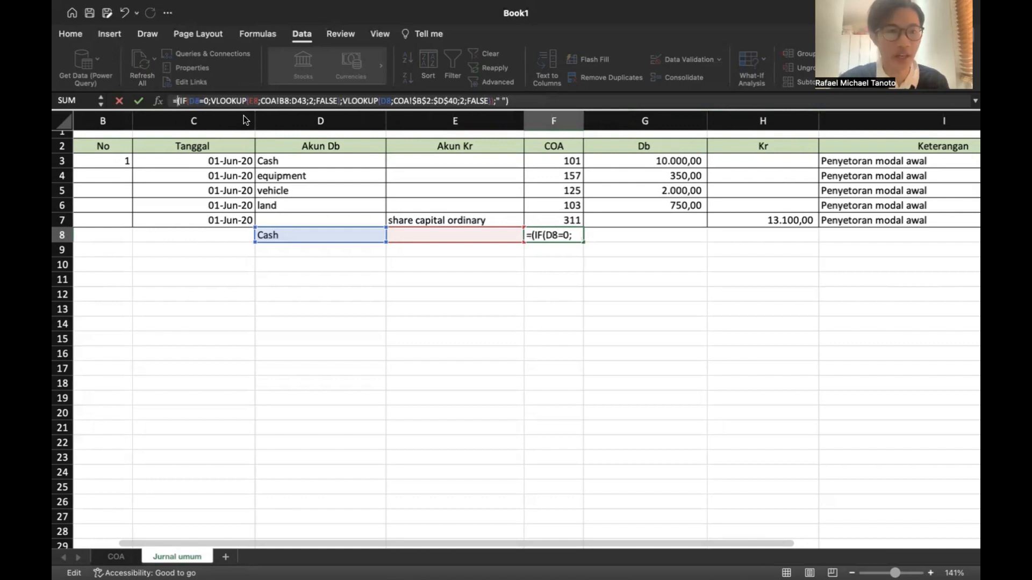
key("Delete")
left_click(526, 96)
key("Return")
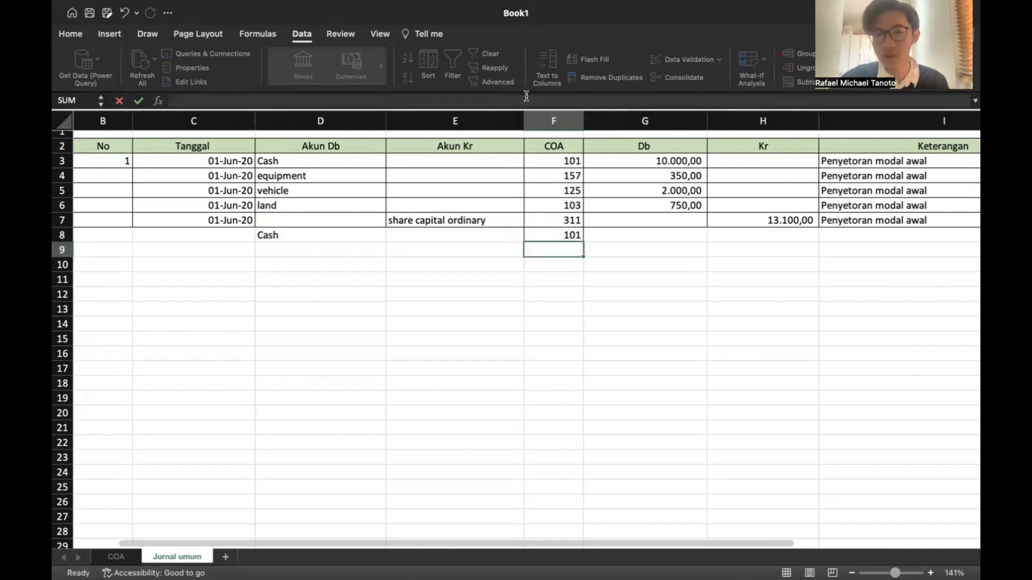
- Fill the COA lookup formula without IFERROR from F8 down to F16
left_click(568, 238)
left_click_drag(583, 241, 589, 369)
left_click(676, 342)
- Inspect how COA cells F9 to F16 evaluate without IFERROR when no debit or credit account is entered
left_click(555, 253)
key("Down")
key("Down")
key("Down")
key("Down")
key("Down")
key("Down")
key("Down")
key("Up")
key("Up")
key("Up")
key("Up")
key("Up")
key("Up")
key("Up")
key("Up")
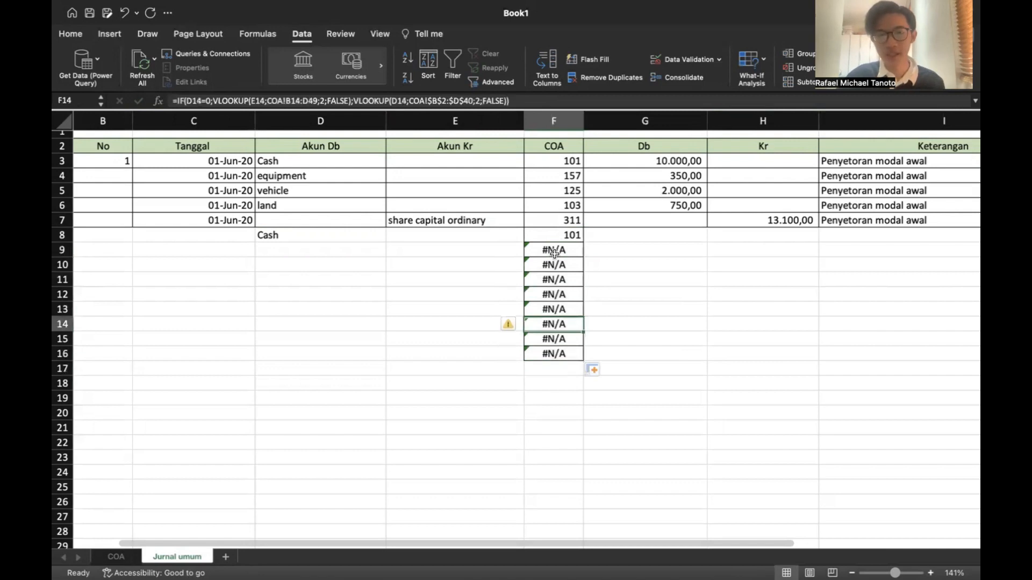
key("Down")
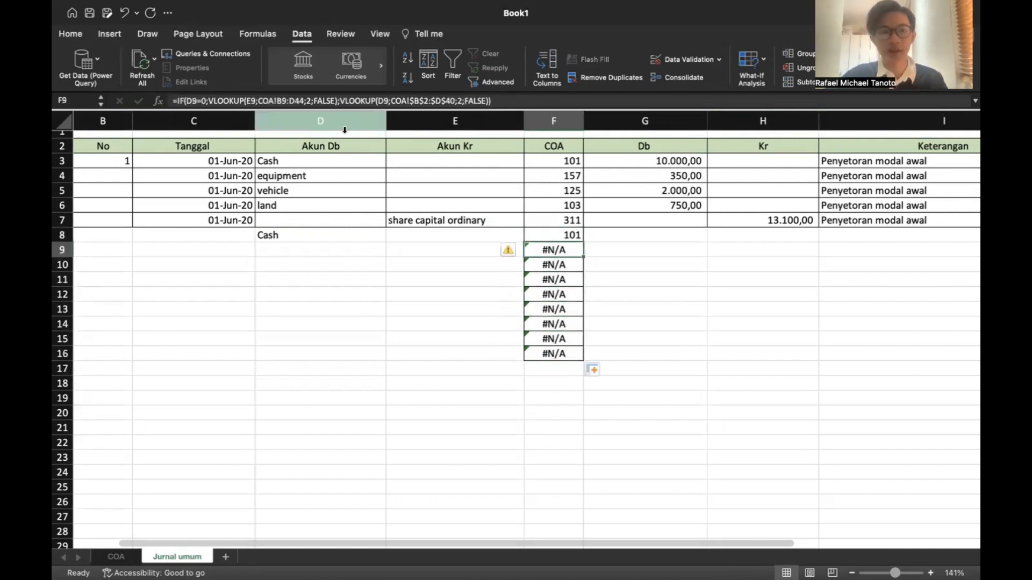
- Fill the IFERROR lookup formula from F7 down to F15 in the COA column
left_click(574, 223)
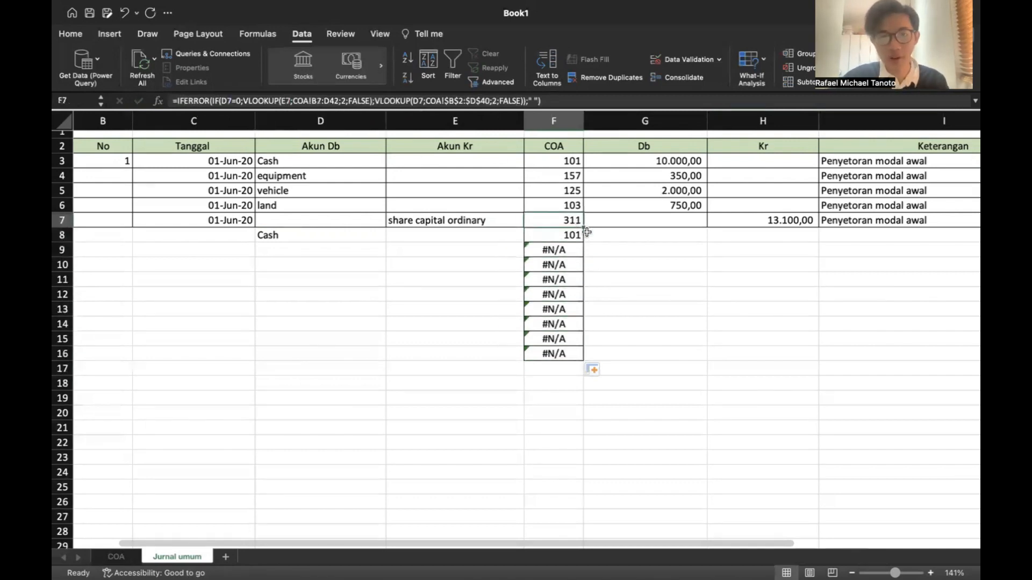
left_click_drag(584, 228, 582, 344)
left_click(664, 333)
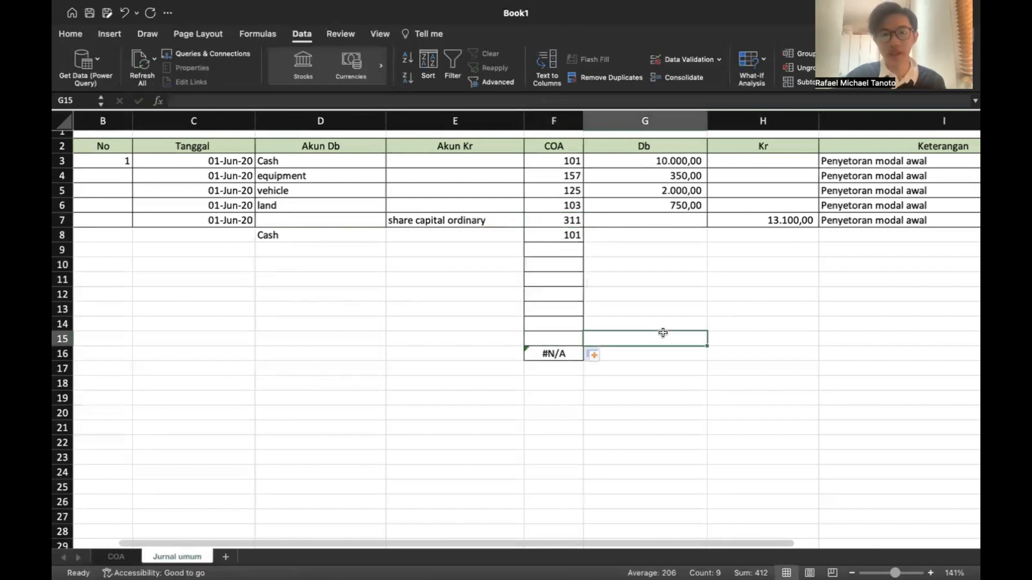
- Look through the COA cells below row 8 to compare the IFERROR formula's output for rows without an account
left_click(548, 244)
key("Down")
key("Up")
key("Down")
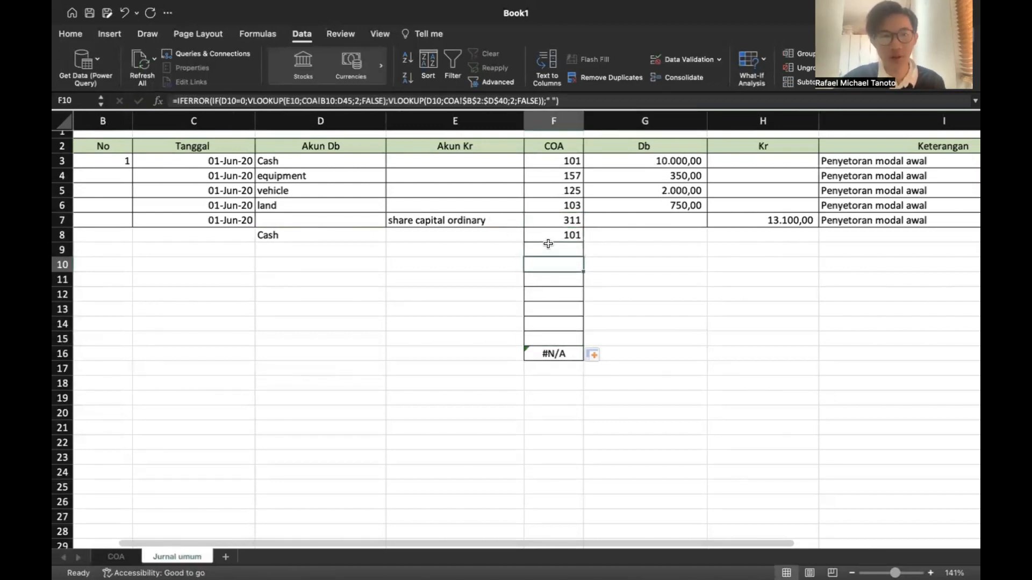
key("Down")
key("Down")
key("Down")
key("Down")
key("Down")
key("Down")
key("Up")
key("Up")
key("Up")
key("Up")
key("Up")
key("Up")
key("Up")
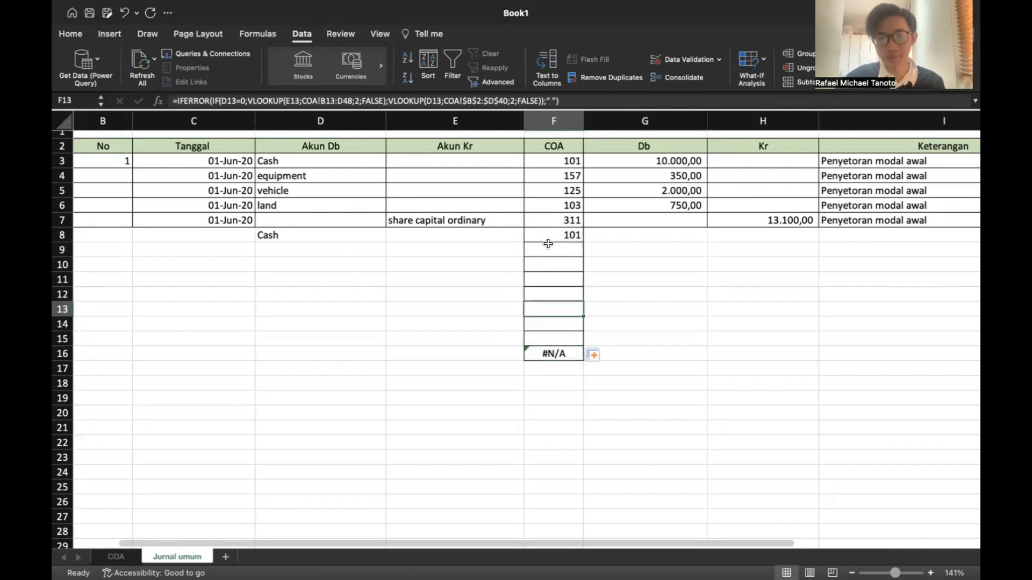
key("Up")
scroll(548, 244, "right", 5)
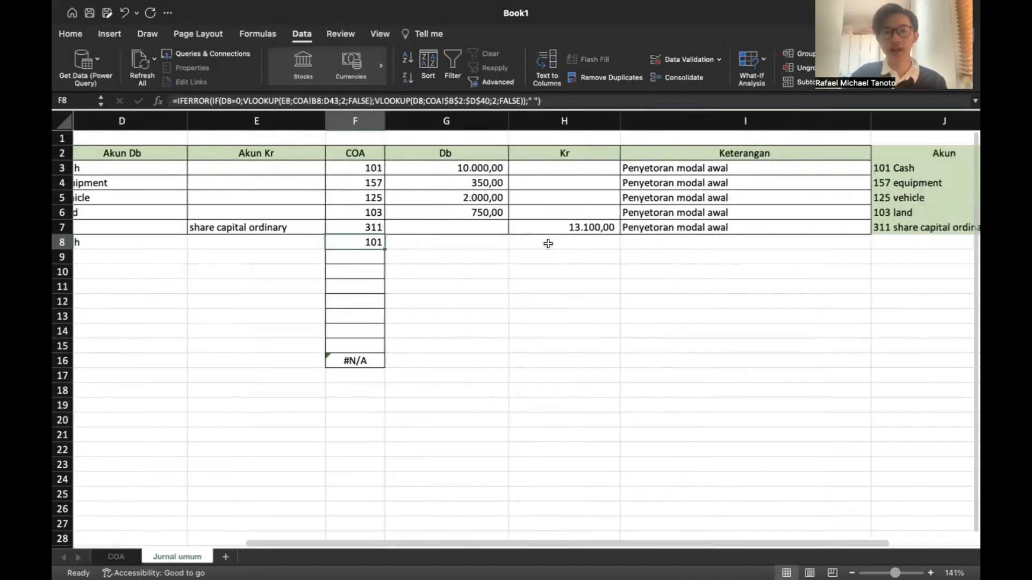
scroll(546, 244, "left", 5)
- Apply List data validation to the debit and credit account cells D3:E7, using the COA sheet's account list as source
scroll(295, 166, "down", 1)
left_click_drag(296, 159, 425, 217)
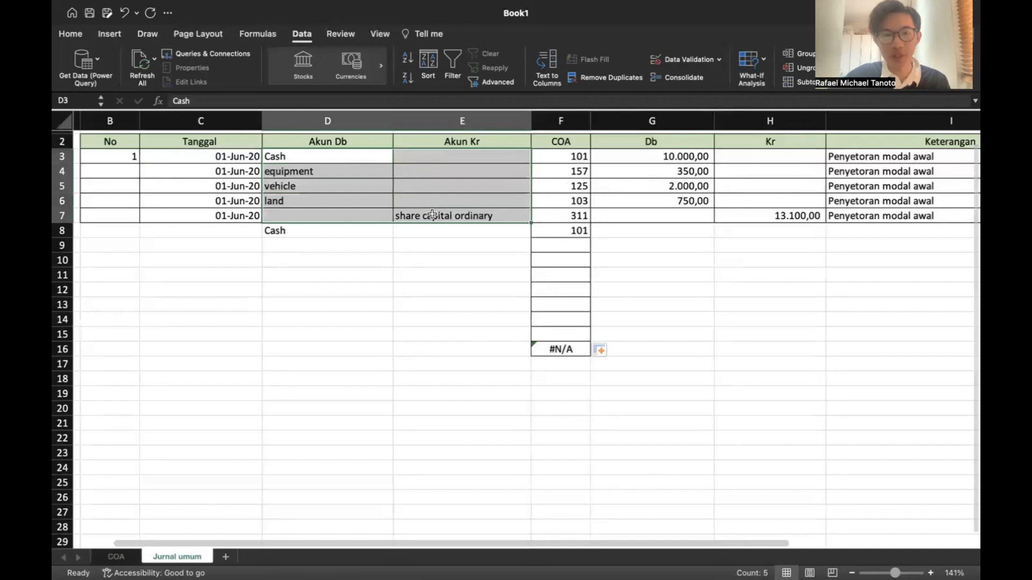
left_click(721, 61)
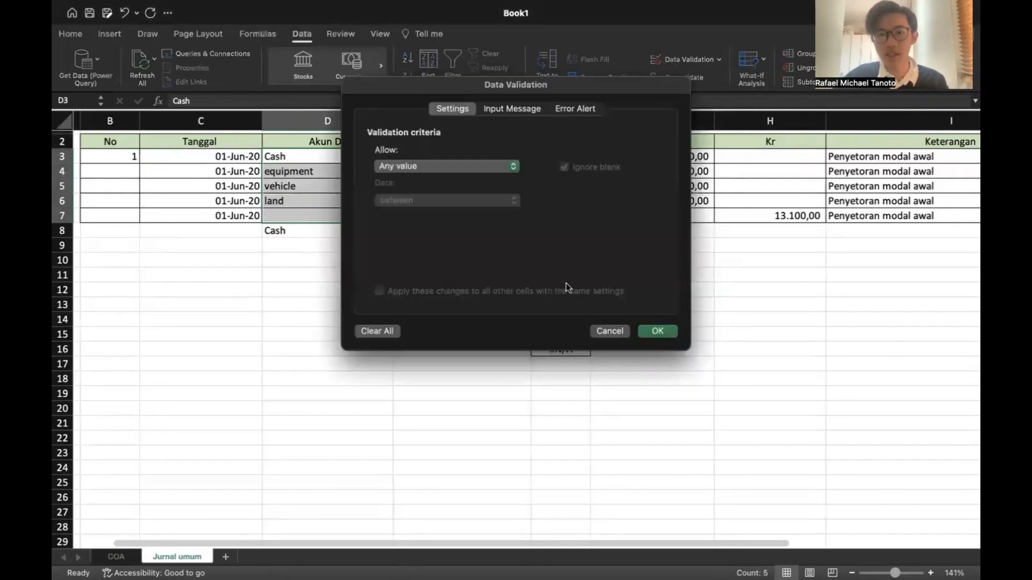
left_click(512, 167)
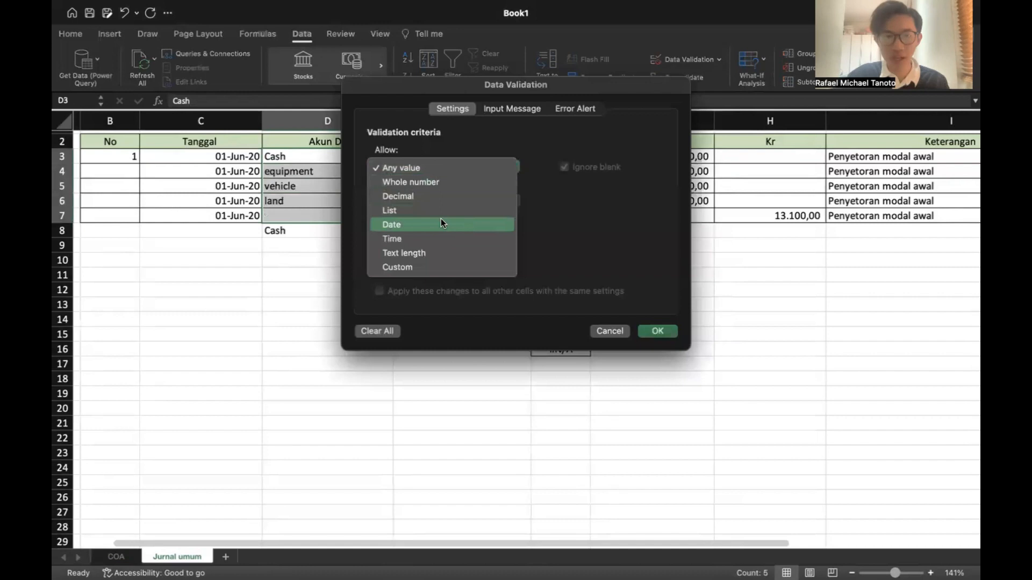
left_click(398, 211)
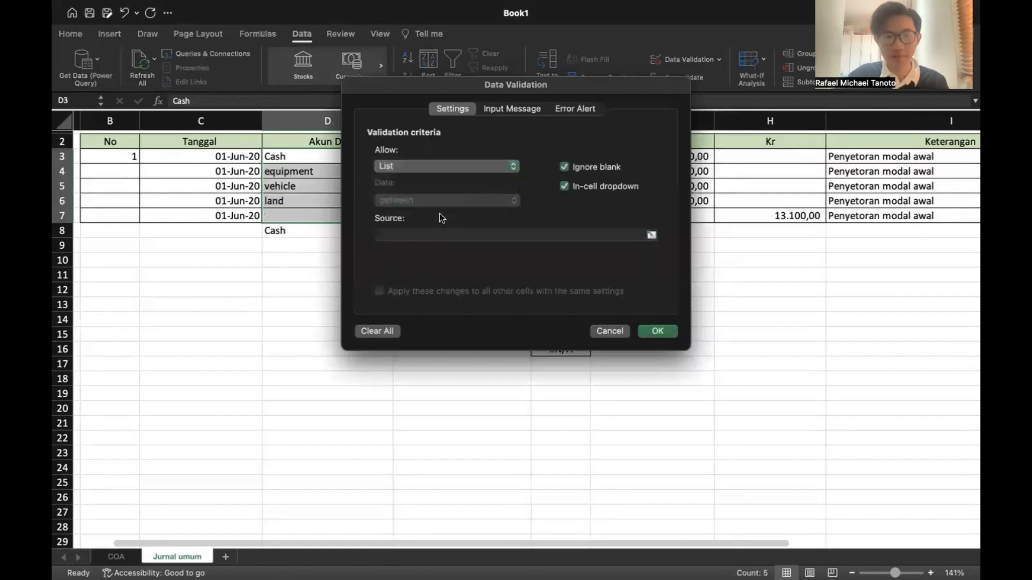
left_click(411, 236)
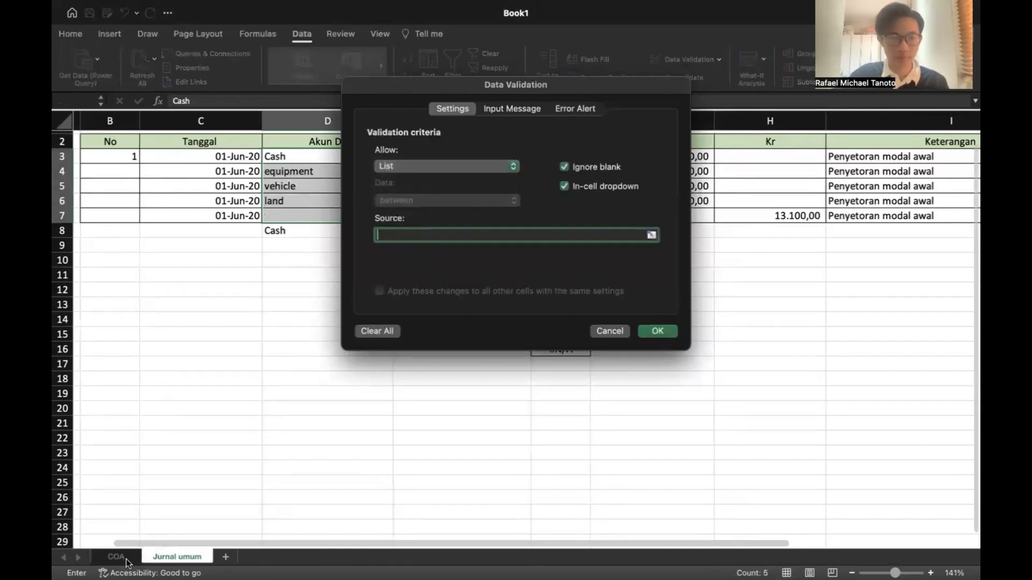
left_click(116, 557)
left_click(186, 174)
left_click_drag(186, 174, 314, 510)
key("Return")
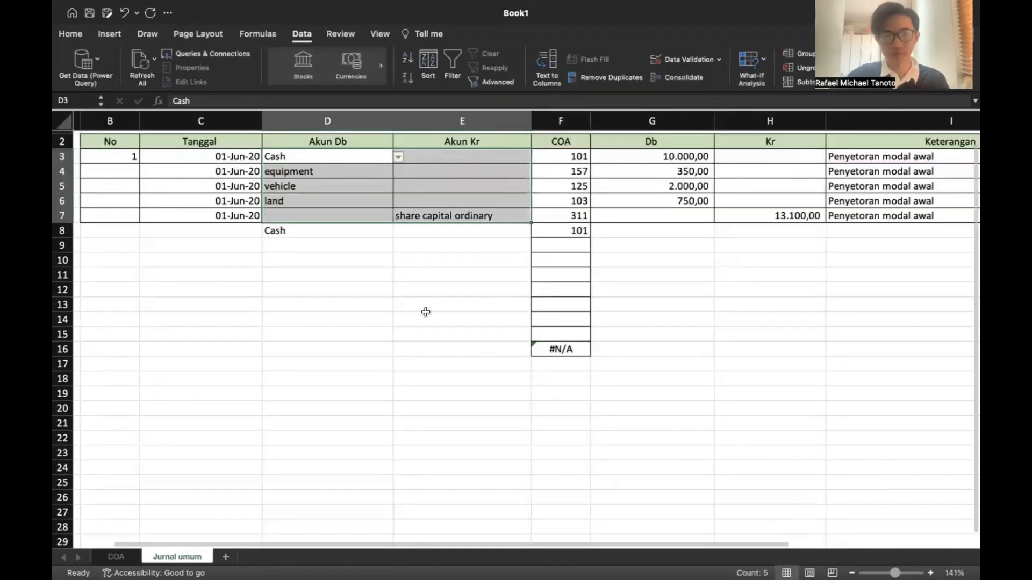
- Try choosing land from the account list in D3, and undo that choice
left_click(461, 263)
left_click(396, 155)
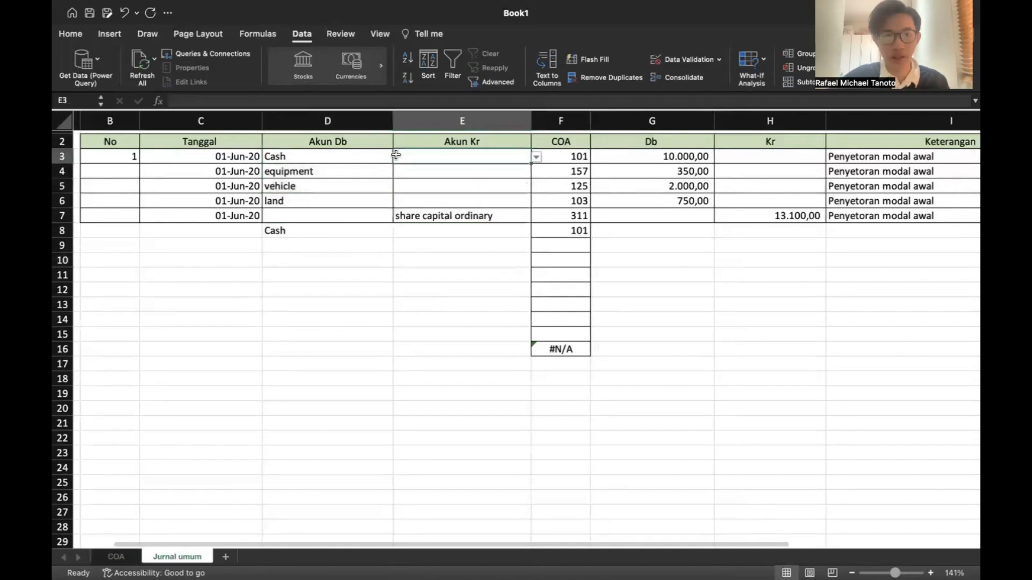
left_click(380, 157)
left_click(374, 197)
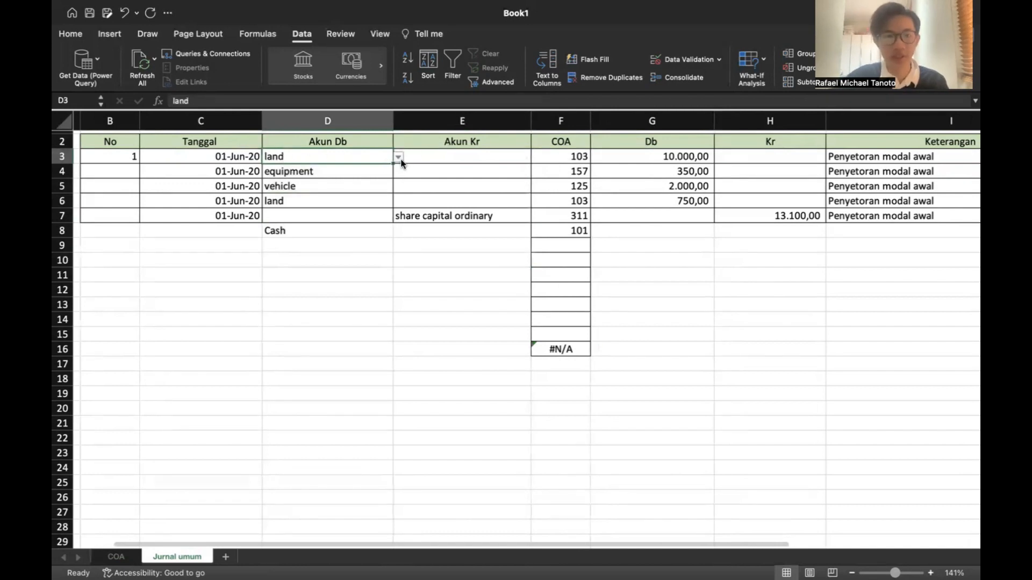
key("super+z")
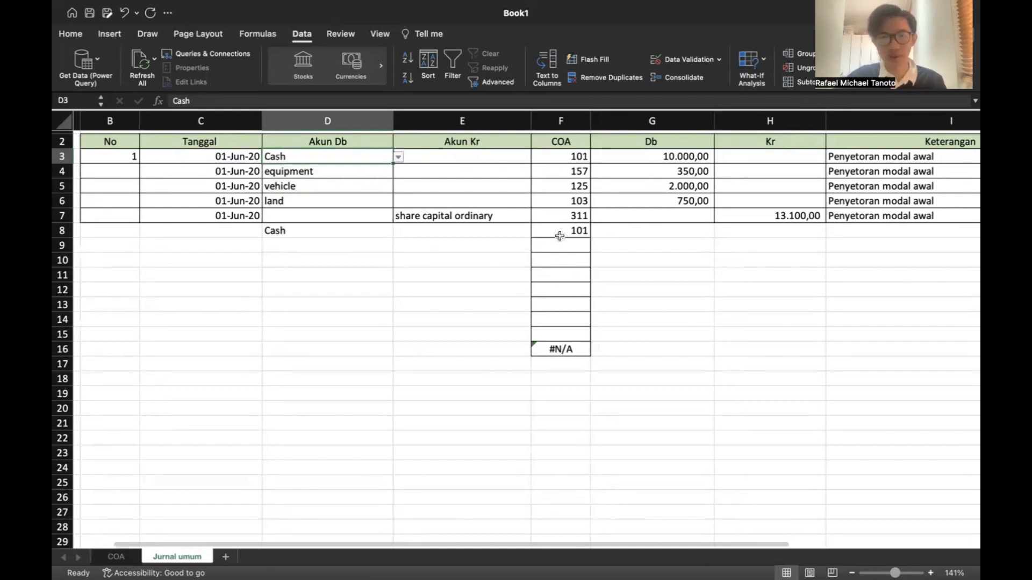
- Clear the test debit account and the COA formulas in rows 8 to 16 below the journal entries
left_click_drag(349, 240, 629, 312)
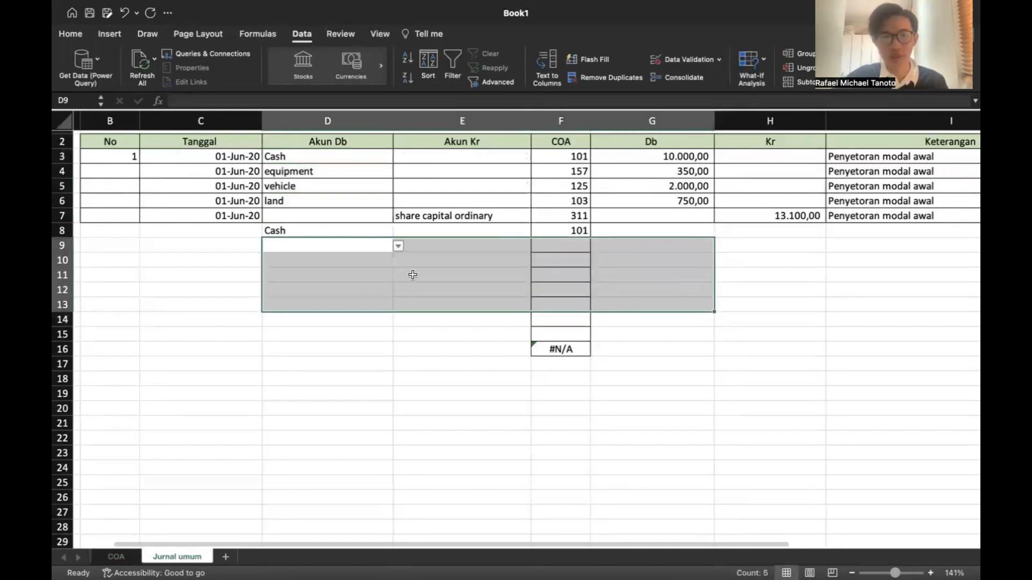
double_click(377, 234)
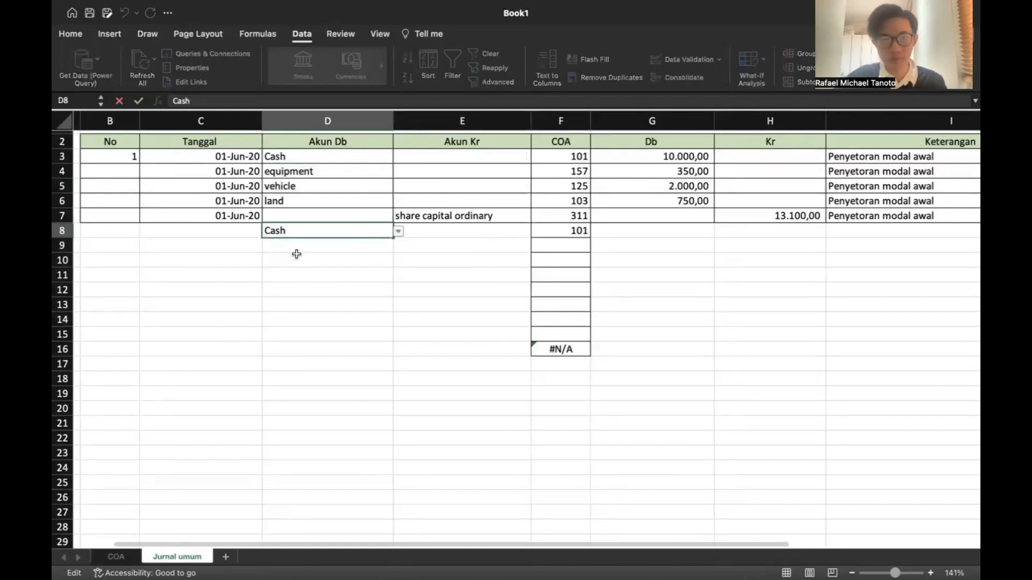
left_click(362, 263)
left_click_drag(340, 232, 593, 358)
key("Delete")
left_click(709, 337)
scroll(220, 280, "up", 1)
scroll(226, 410, "left", 2)
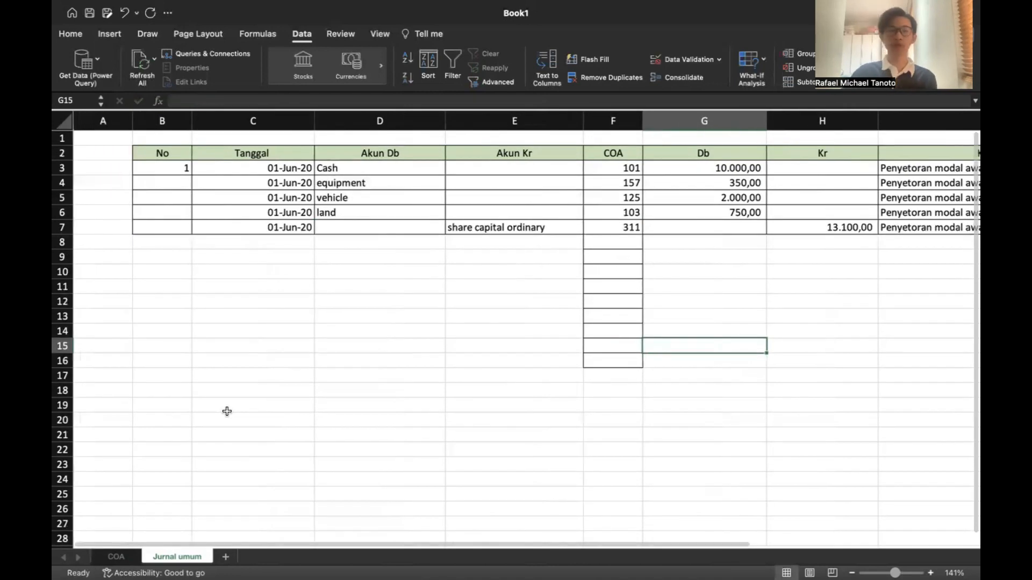
scroll(256, 320, "right", 2)
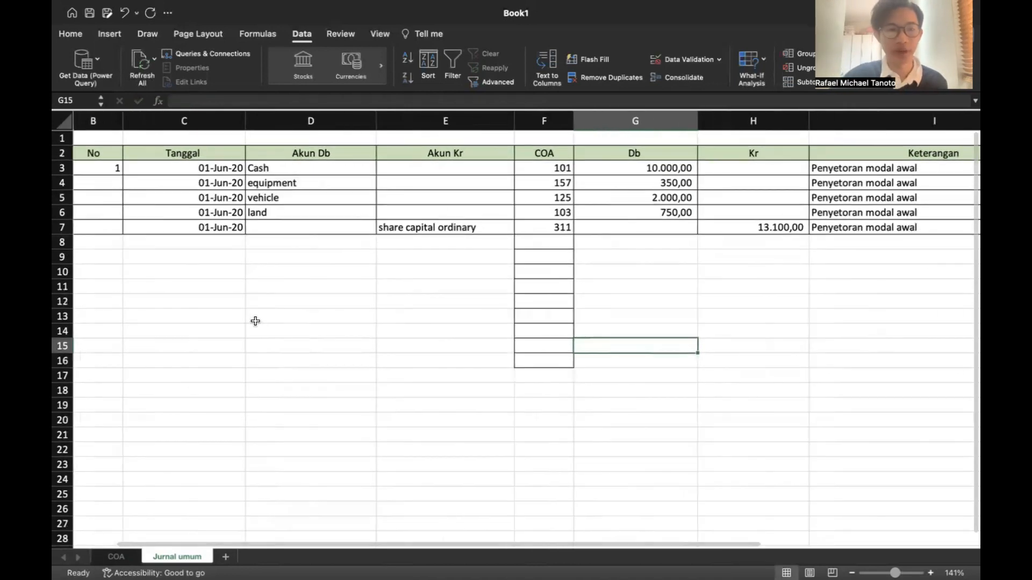
left_click(174, 171)
left_click_drag(174, 172, 841, 223)
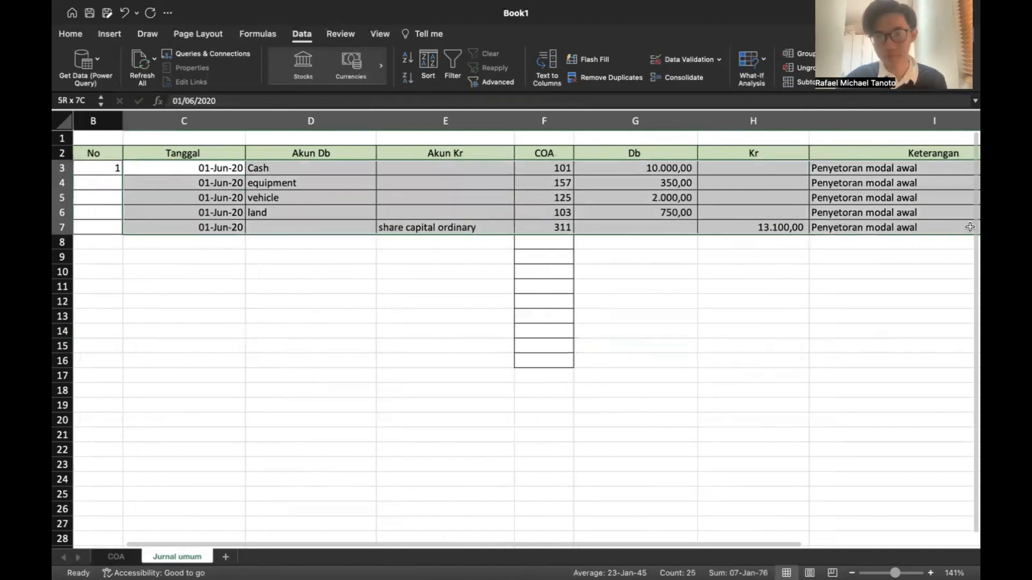
left_click(338, 297)
left_click_drag(280, 365, 276, 372)
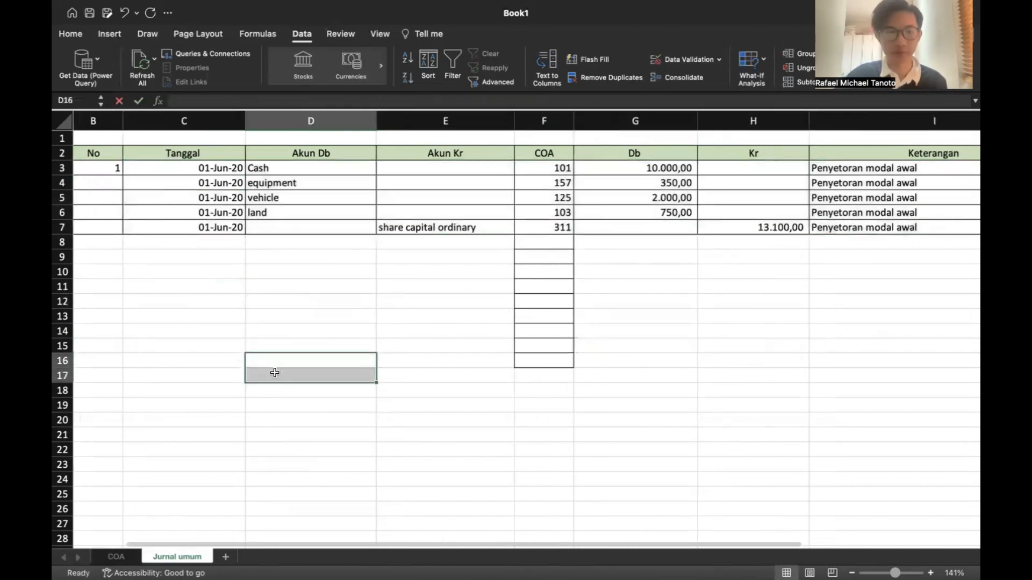
- Create a PivotTable on a new worksheet from the general journal range C2:J7
left_click_drag(159, 142, 677, 173)
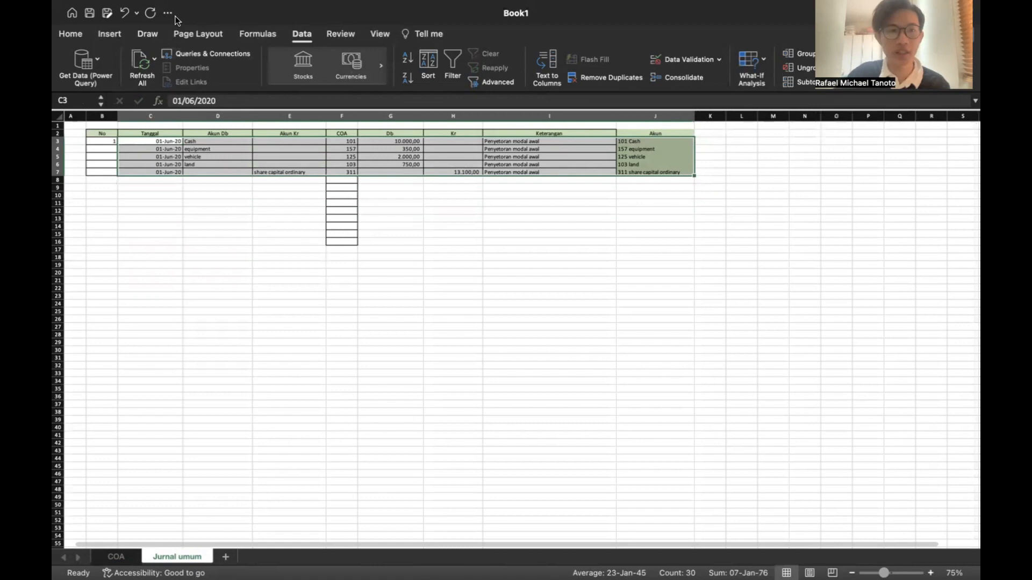
left_click(113, 33)
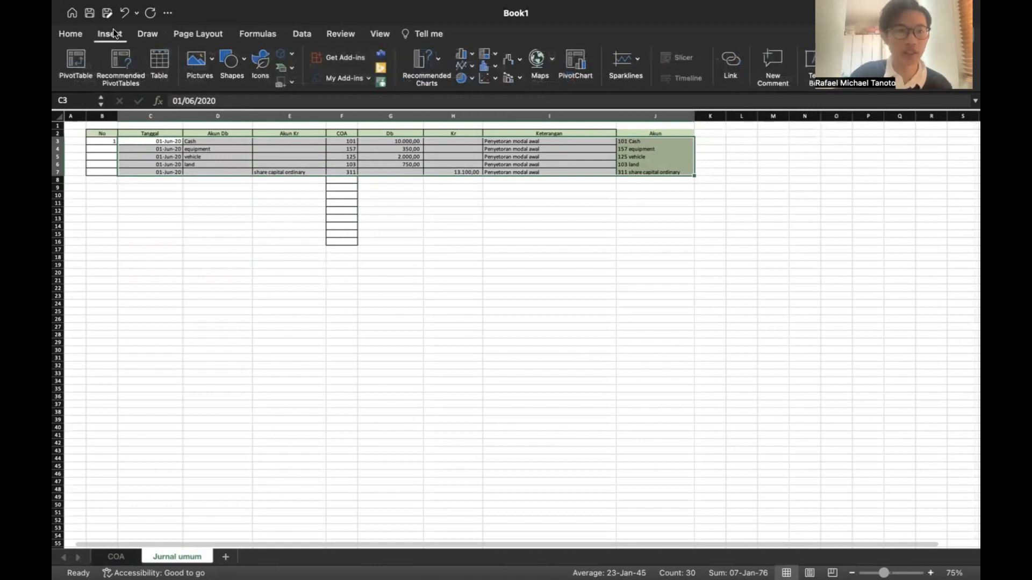
left_click(76, 64)
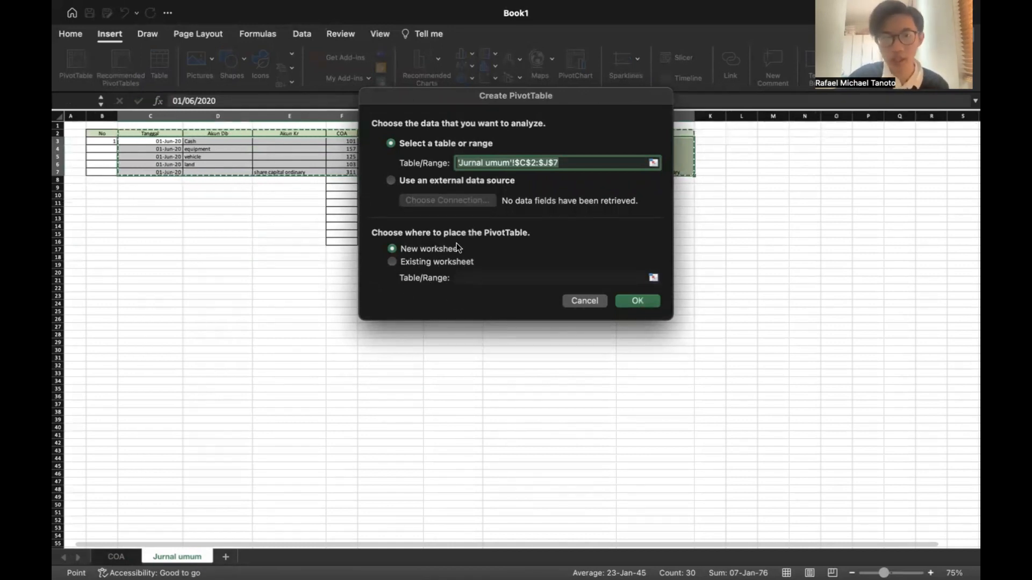
left_click(636, 301)
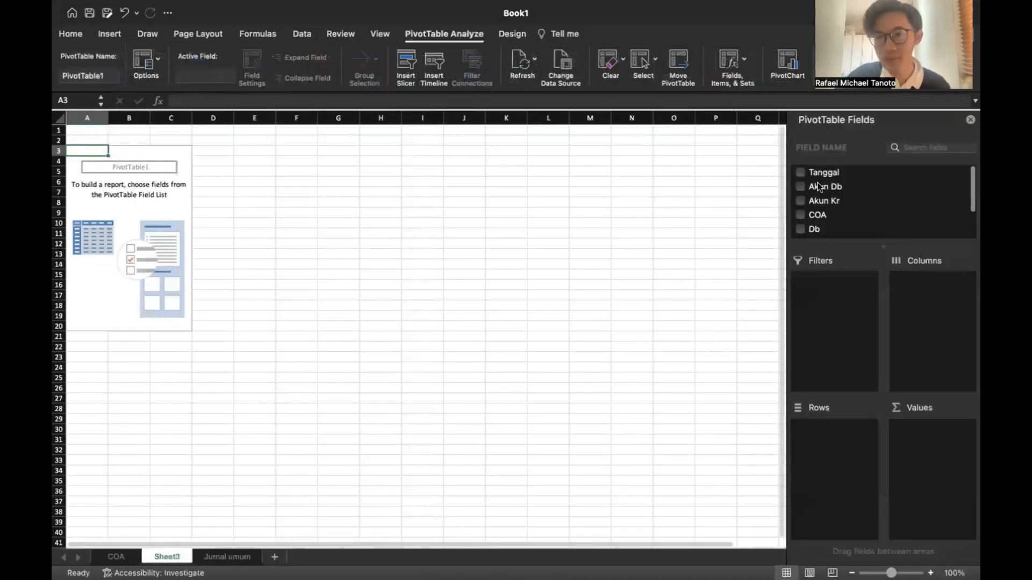
- Set Tanggal as the PivotTable's row field and add Db and Kr as summed values
left_click(800, 172)
left_click_drag(925, 430, 836, 431)
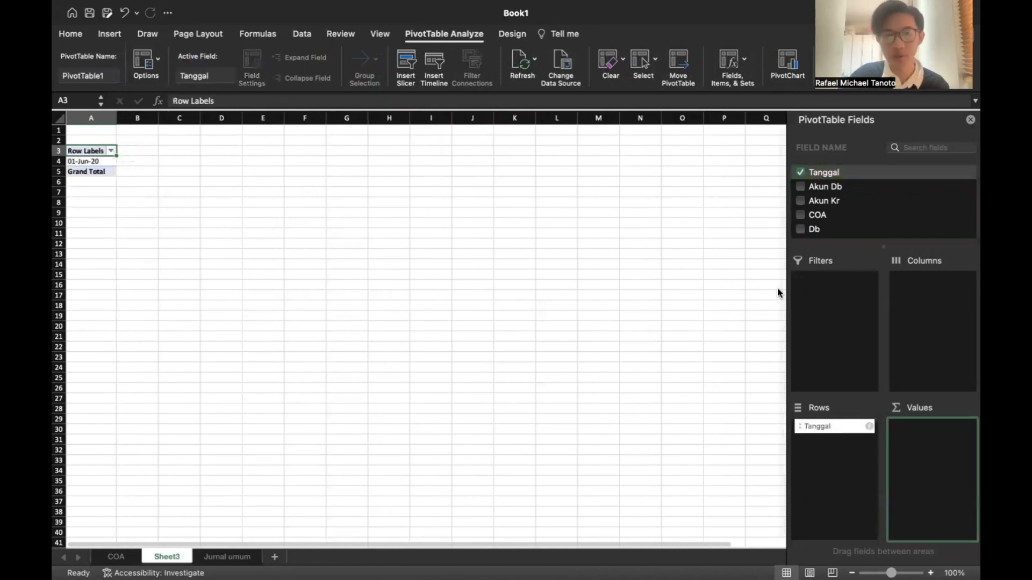
scroll(821, 204, "down", 3)
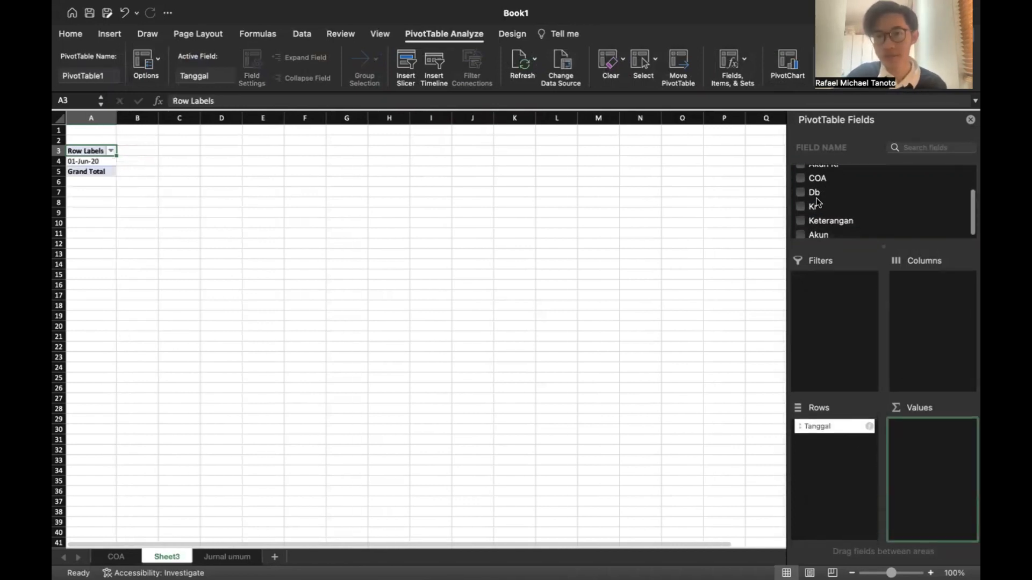
left_click(801, 192)
left_click(800, 206)
- Add the Akun field to the PivotTable as a report filter
scroll(840, 221, "down", 1)
left_click(801, 232)
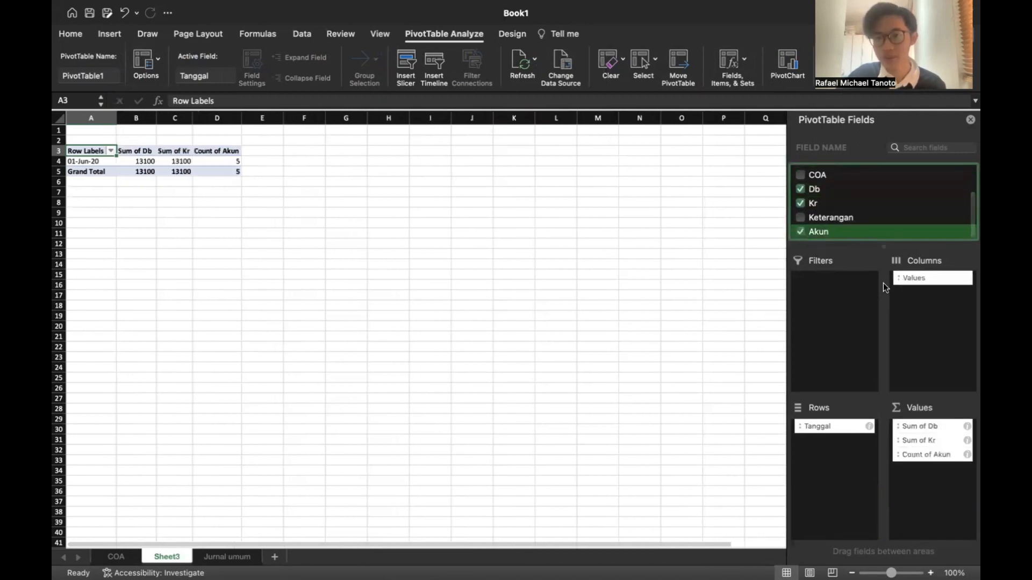
left_click_drag(928, 456, 840, 330)
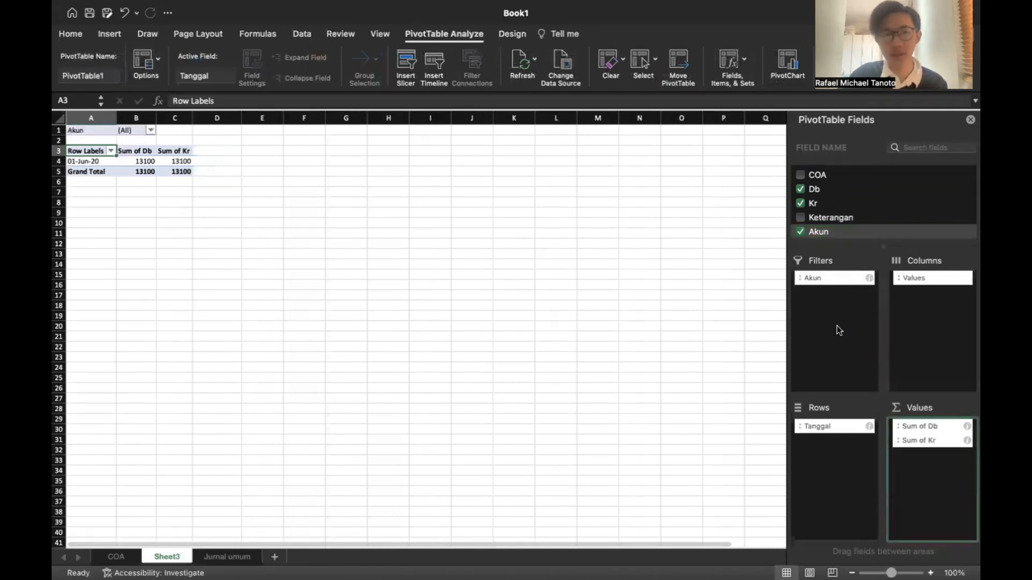
- Filter the PivotTable's Akun field to show only 101 Cash
left_click(235, 372)
left_click(151, 130)
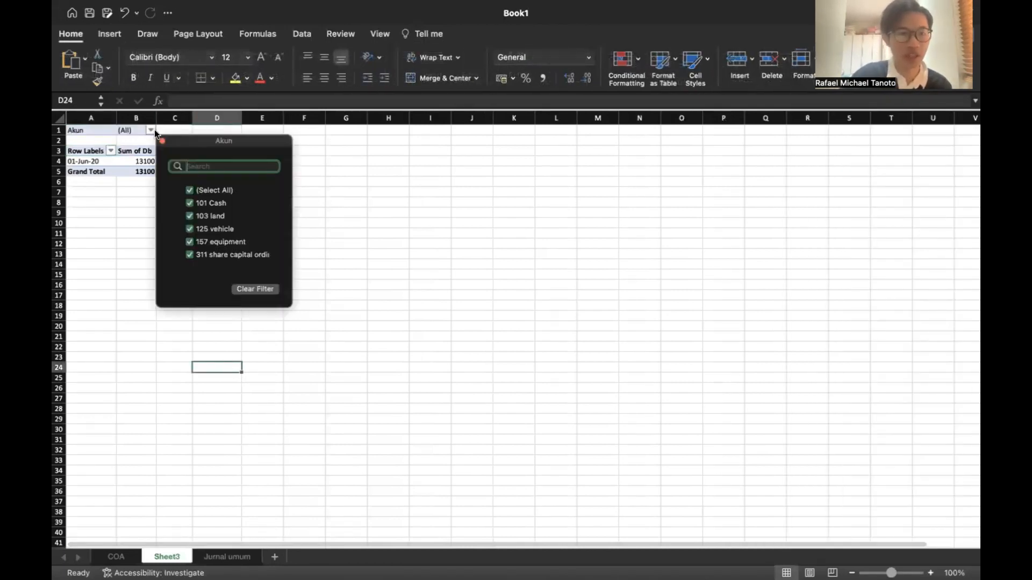
left_click(191, 189)
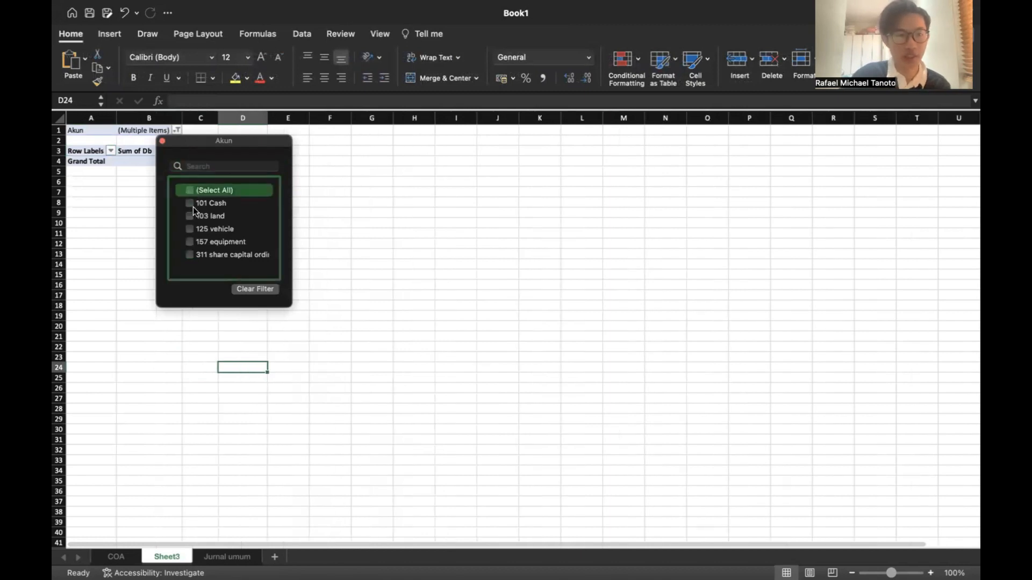
left_click(187, 203)
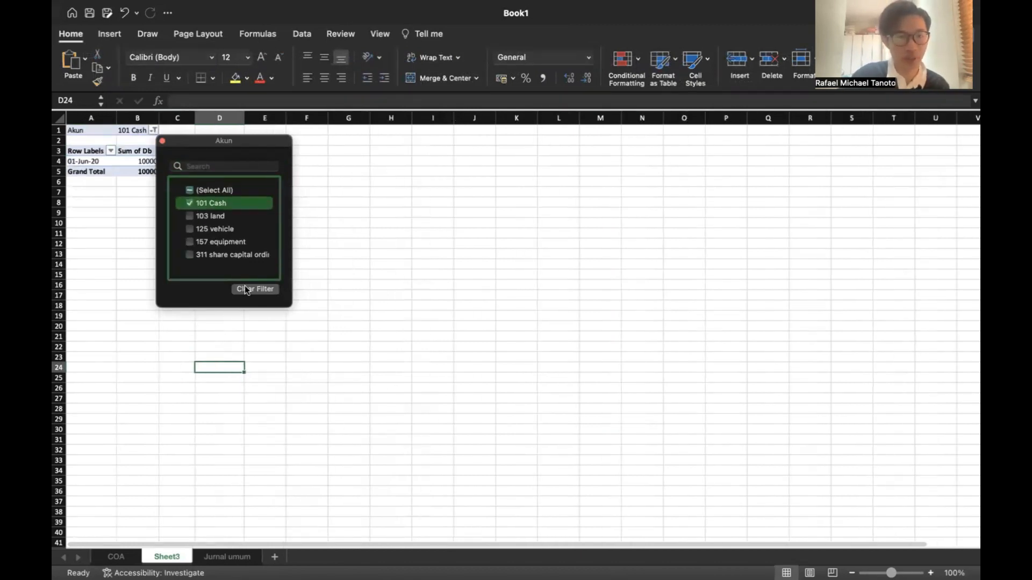
left_click(375, 296)
- Start a calculated field for the PivotTable and name it Saldo
left_click(177, 154)
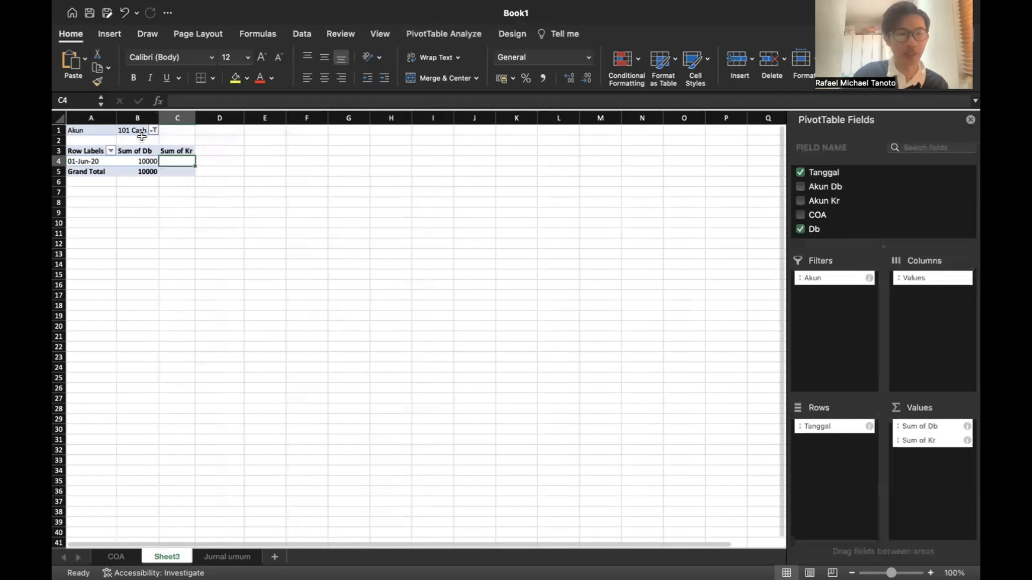
left_click(141, 139)
scroll(194, 177, "up", 5)
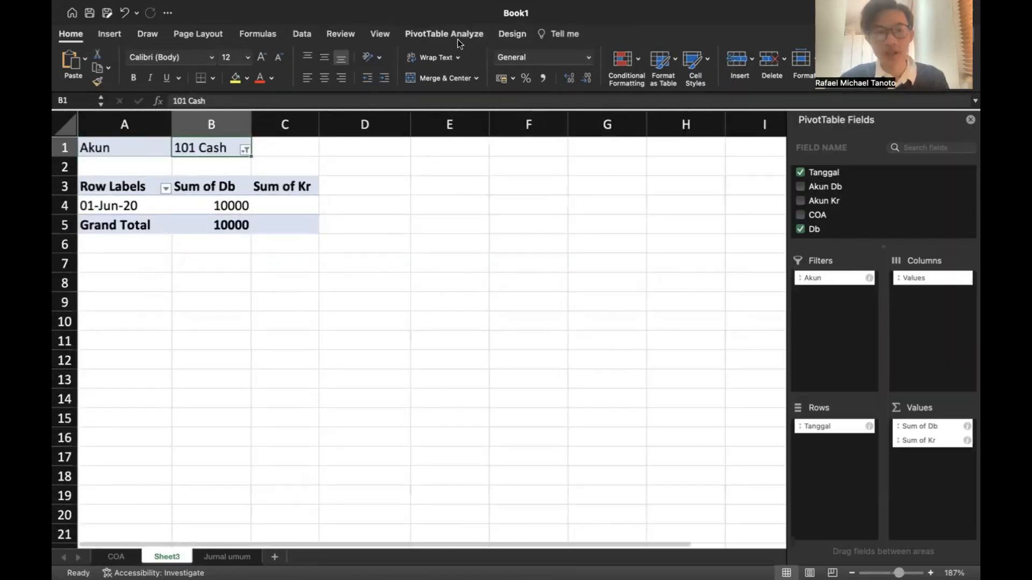
left_click(457, 38)
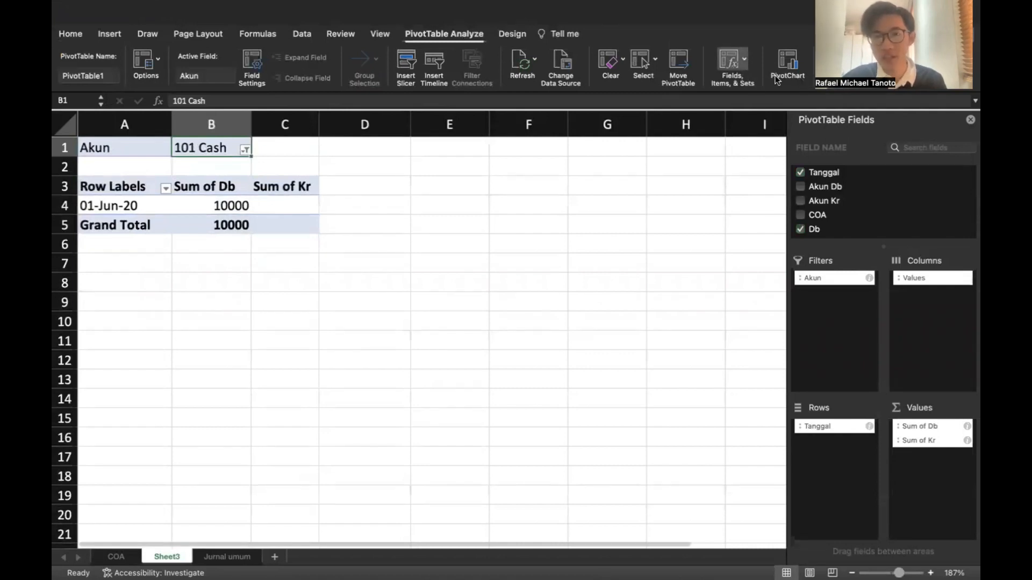
left_click(744, 59)
left_click(732, 105)
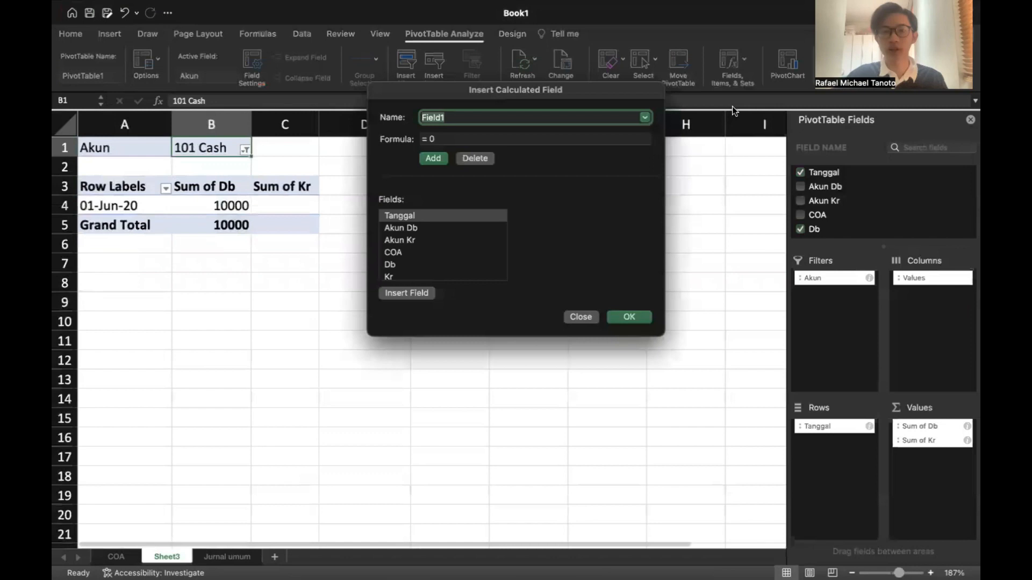
key("BackSpace")
type("Saldo")
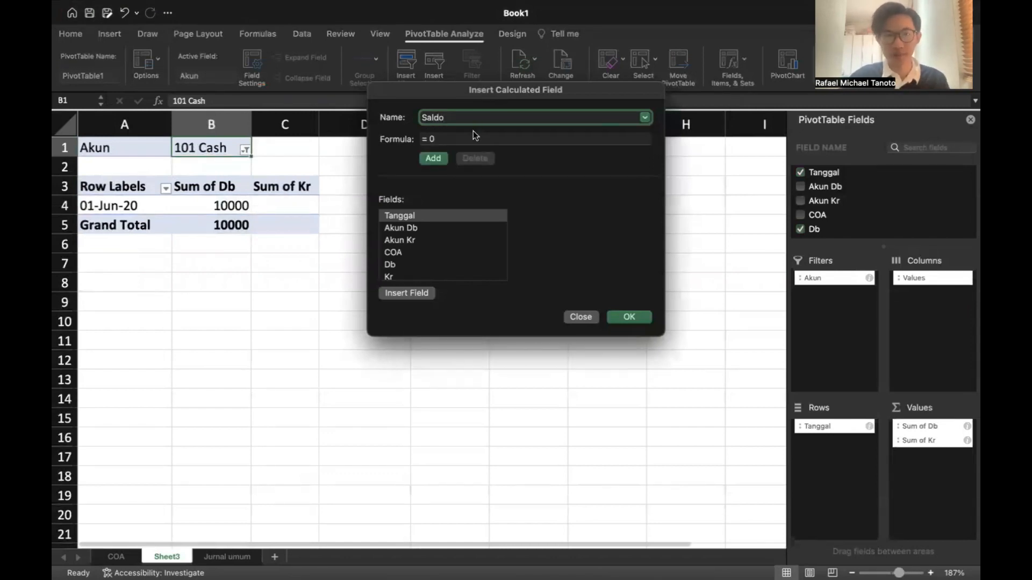
- Begin the Saldo formula with an IF that tests whether Db is greater than Kr
left_click(470, 140)
type("= IF(")
left_click(390, 265)
double_click(390, 265)
type(">")
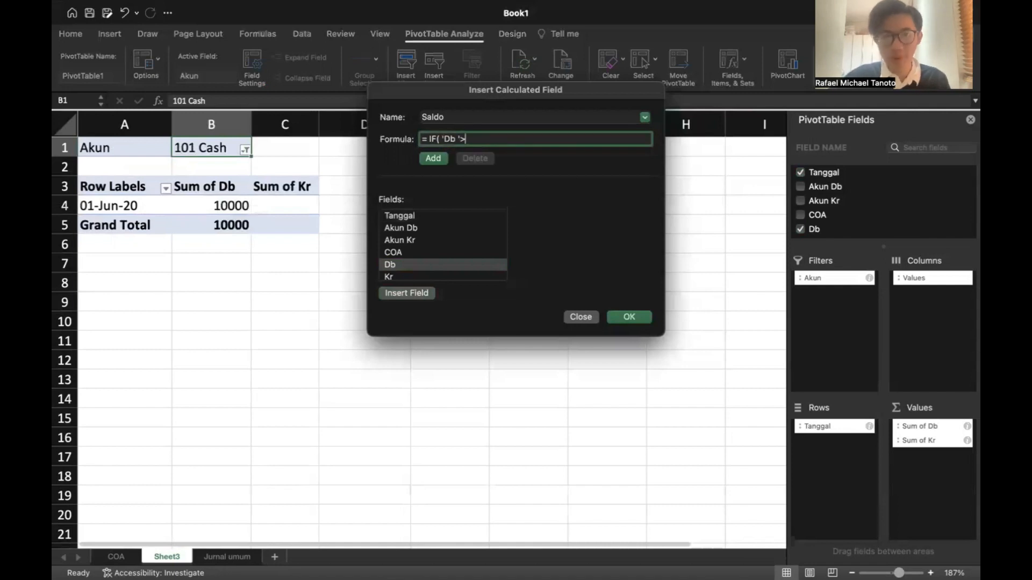
scroll(389, 263, "down", 2)
double_click(387, 253)
- Complete the IF with Db minus Kr when true and Kr minus Db otherwise, and insert the calculated field
type(";")
double_click(390, 240)
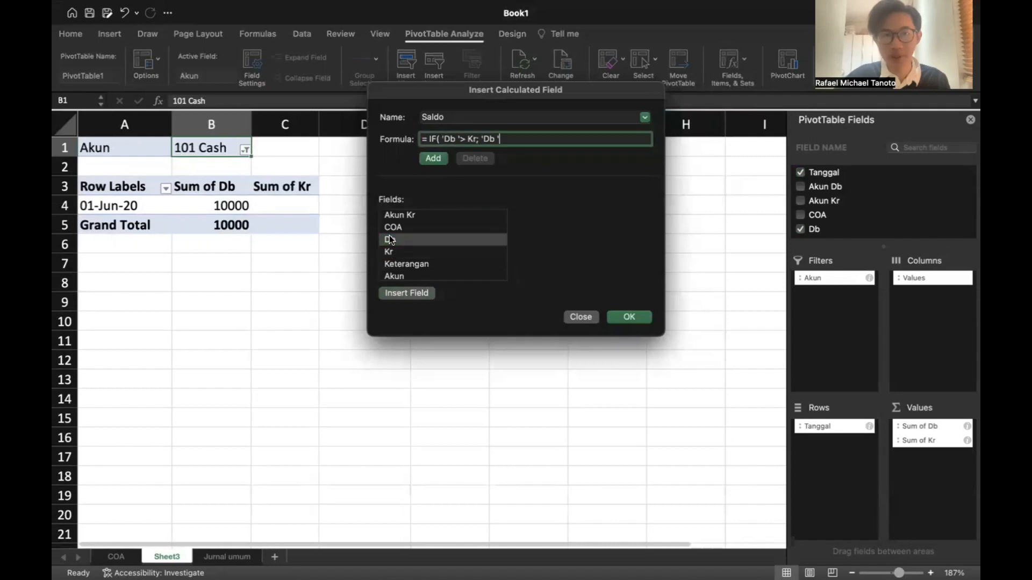
type("-")
double_click(385, 252)
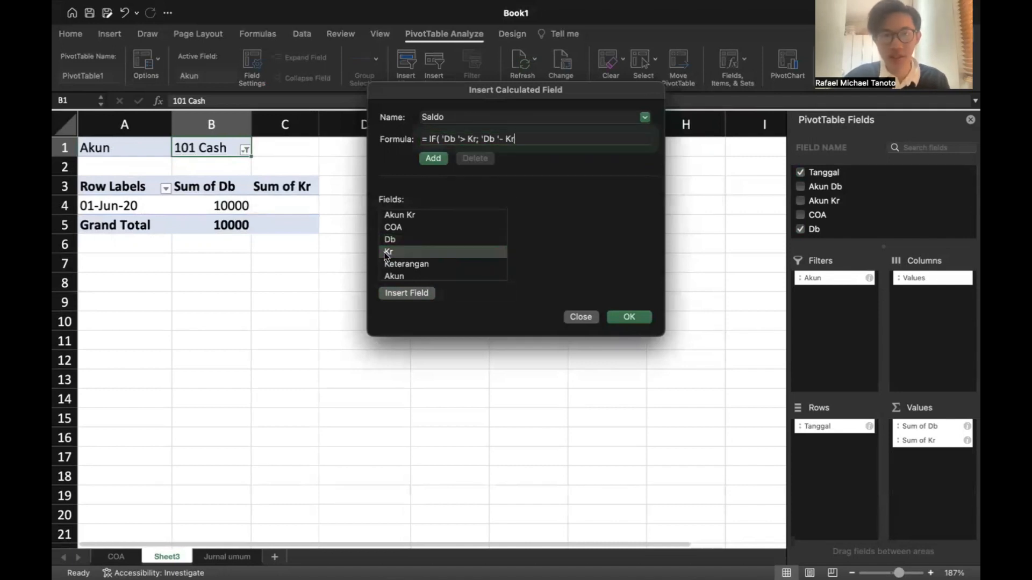
type(";")
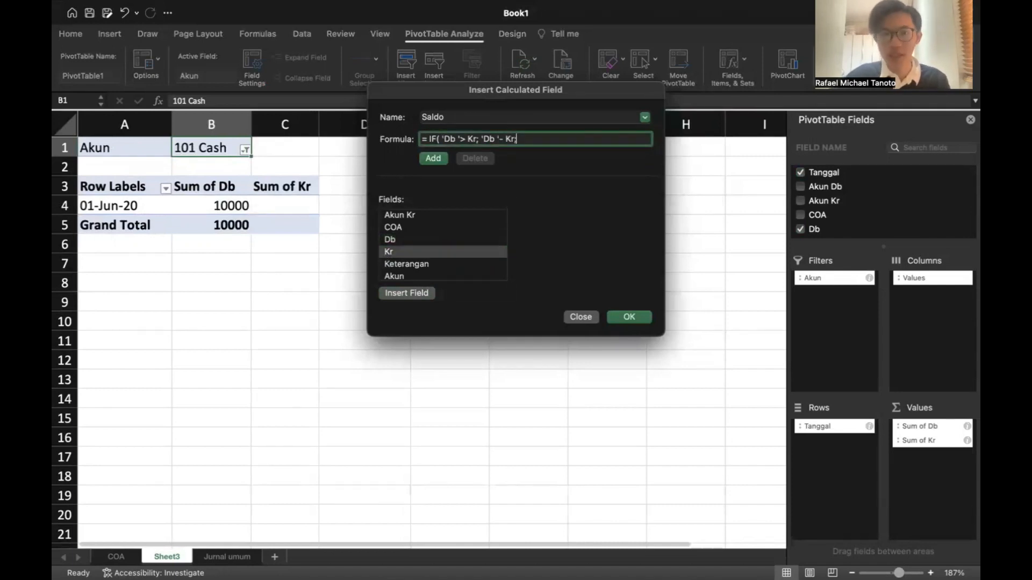
double_click(380, 256)
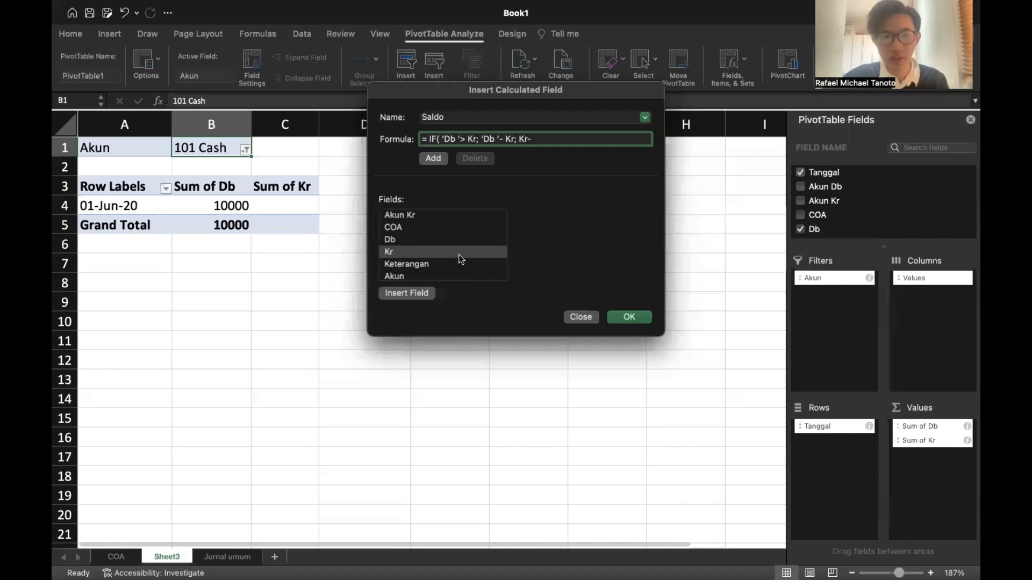
double_click(404, 240)
type(")")
key("Return")
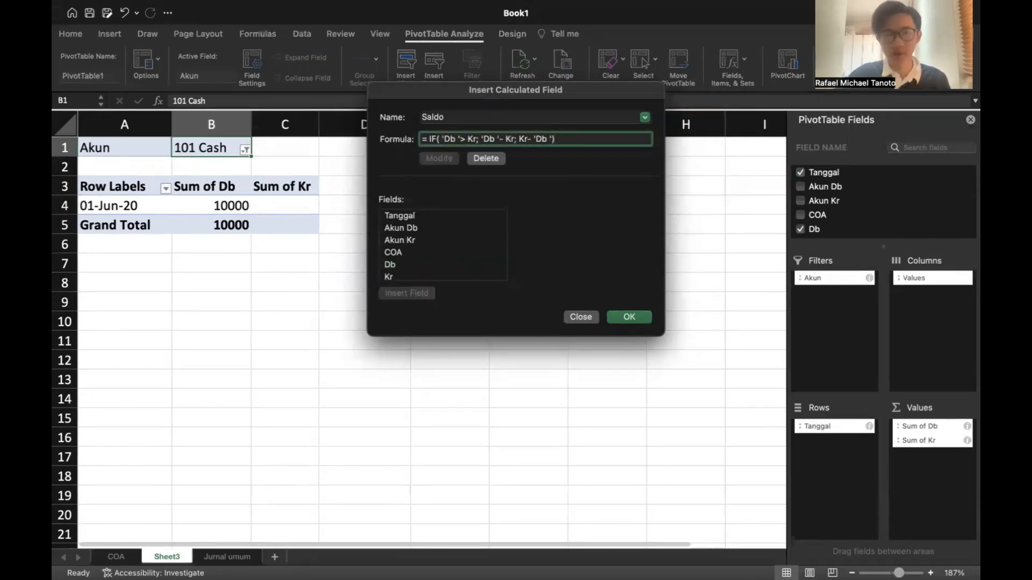
left_click(635, 320)
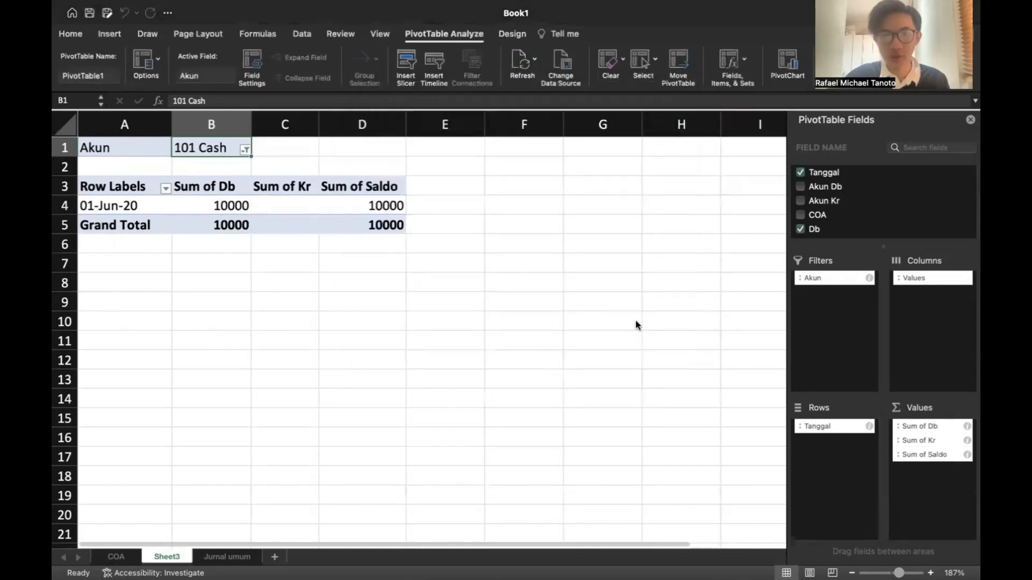
- Examine the Sum of Saldo values in the date row and the grand total row
left_click(348, 198)
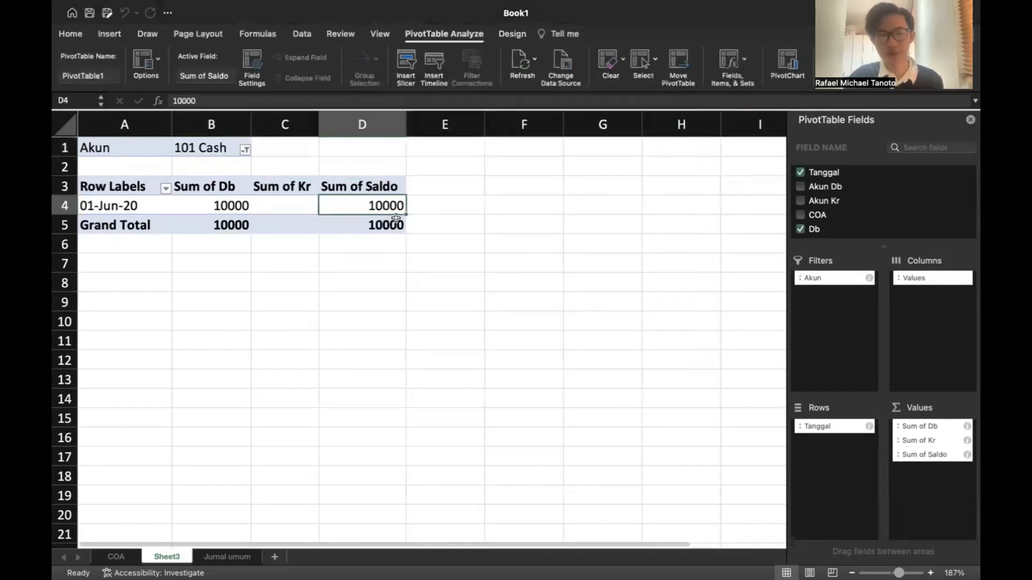
left_click(396, 218)
key("Left")
key("Up")
key("Right")
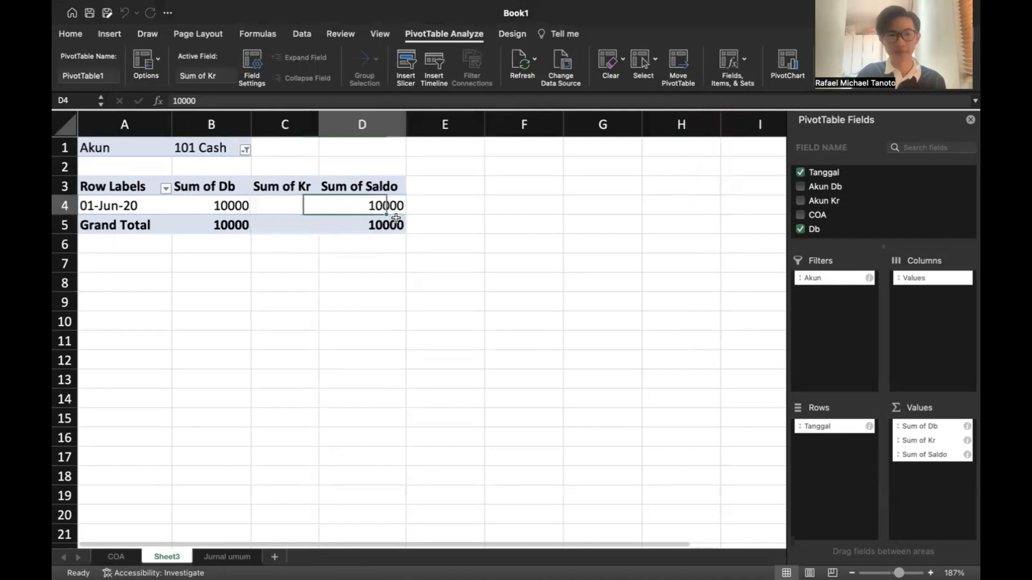
key("Right")
left_click(396, 219)
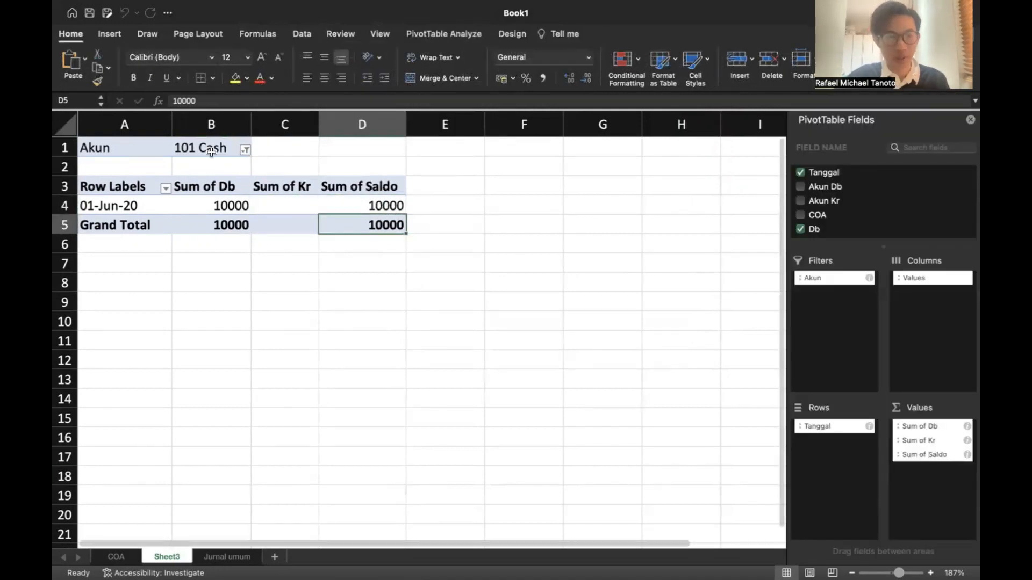
- Copy the PivotTable in A1:D5 and paste the duplicate at G1
scroll(414, 309, "down", 5)
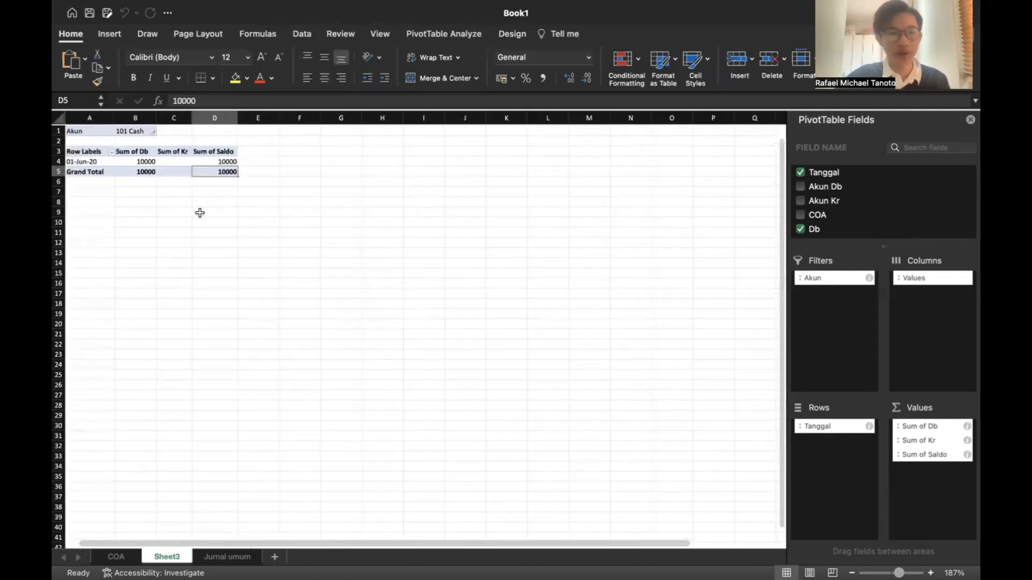
left_click_drag(92, 130, 213, 178)
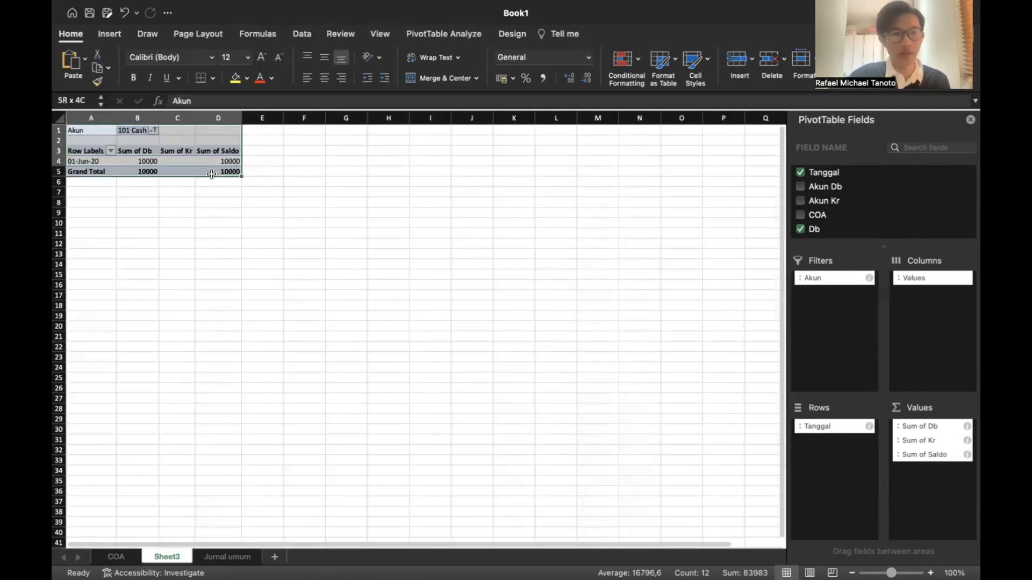
key("cmd+c")
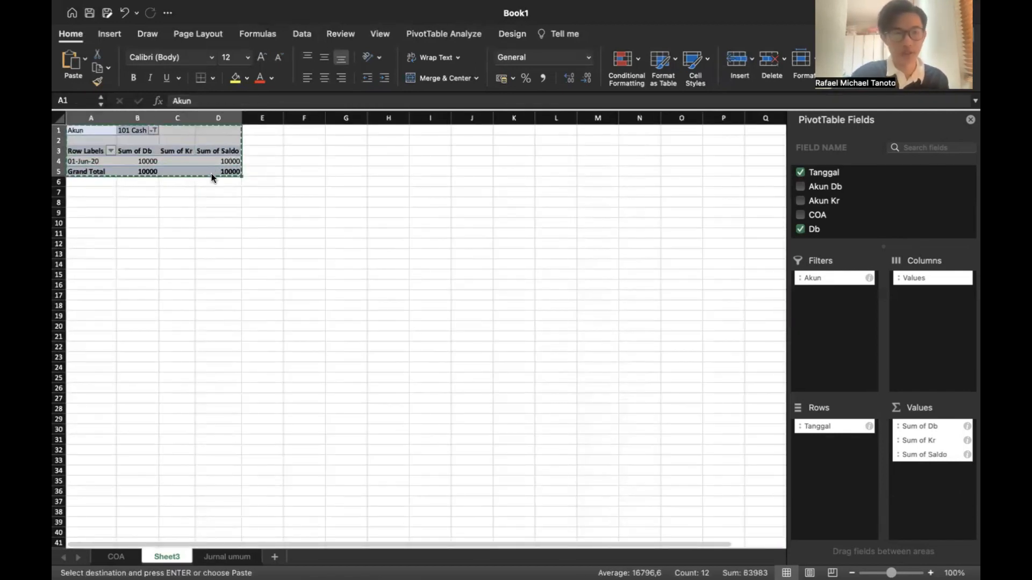
left_click(347, 133)
key("super+v")
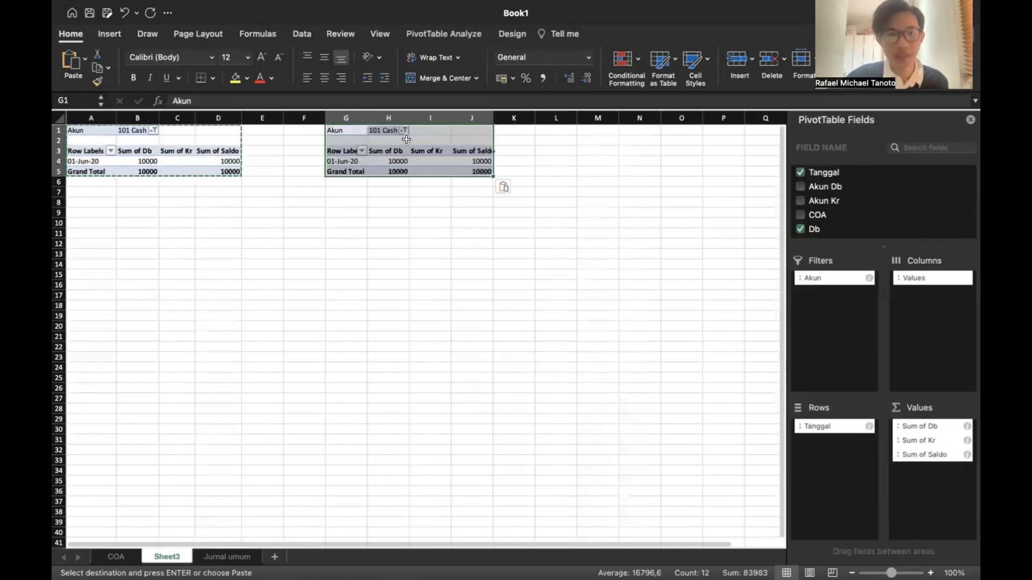
- Change the Akun filter of the PivotTable copy at G1 from 101 Cash to 103 land
left_click(404, 132)
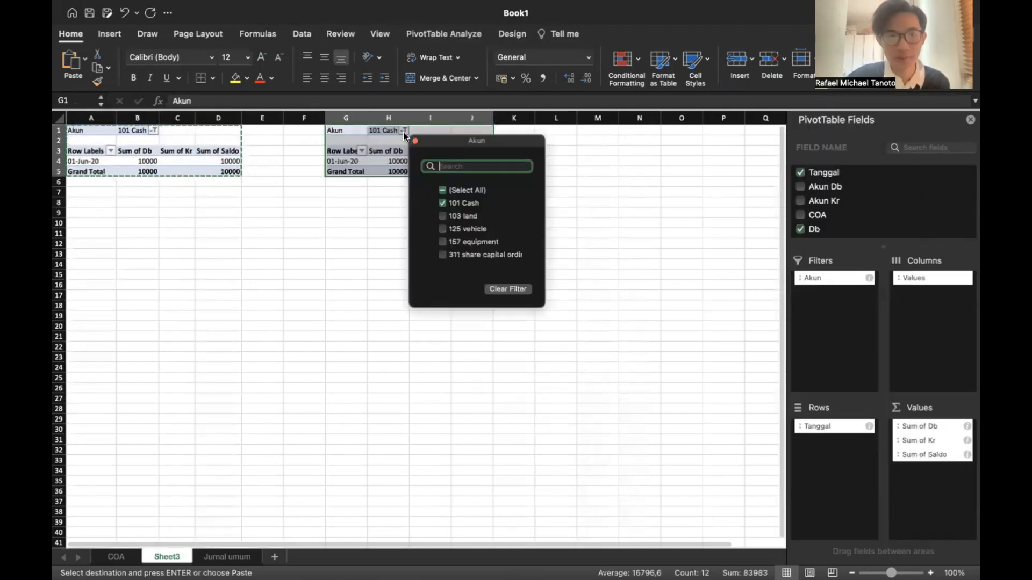
left_click(442, 204)
left_click(443, 215)
left_click(585, 230)
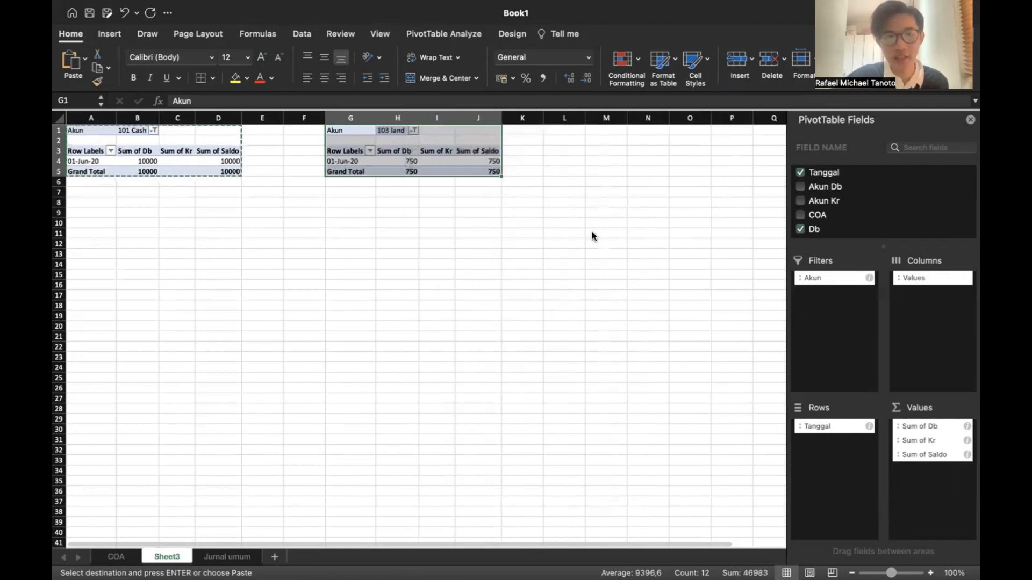
- Paste another PivotTable copy at M1 and change its Akun filter from 101 Cash to 125 vehicle
left_click(608, 132)
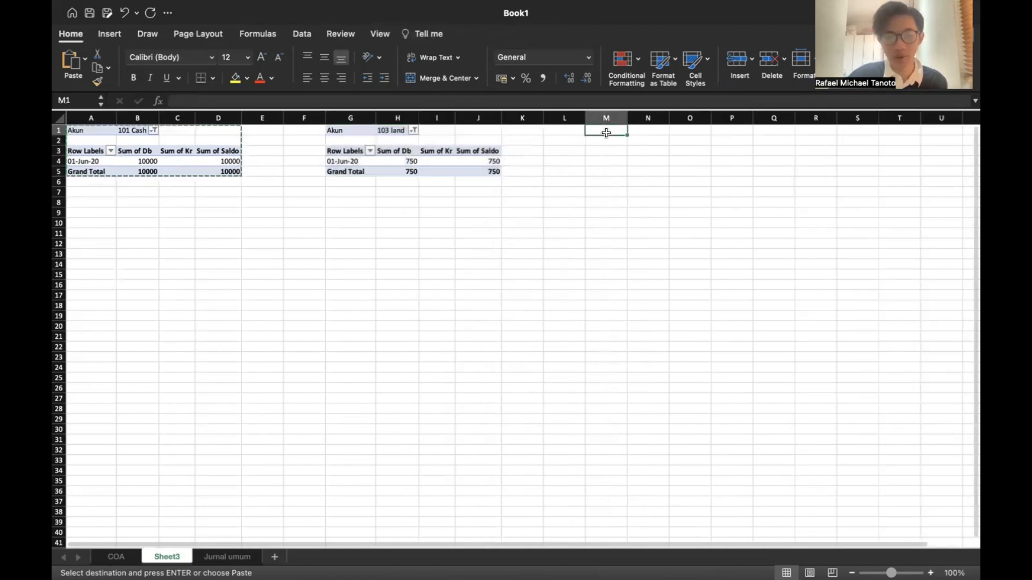
key("super+v")
left_click(673, 131)
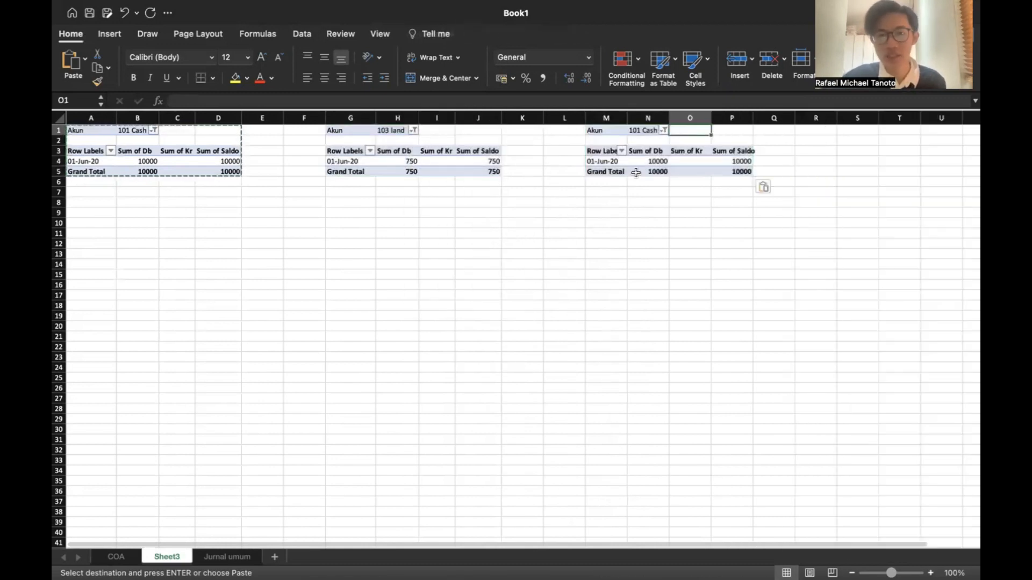
left_click(662, 132)
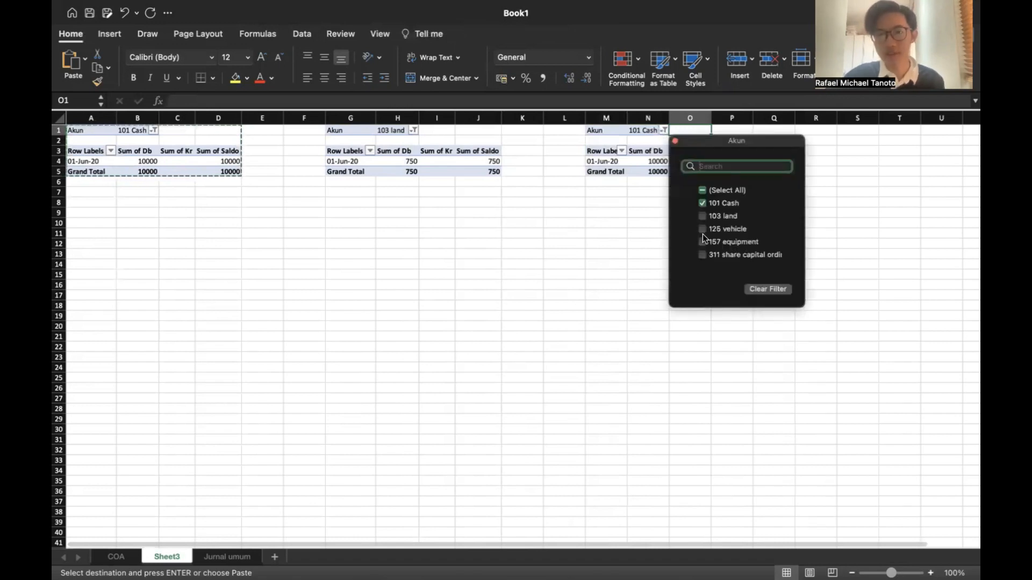
left_click(702, 229)
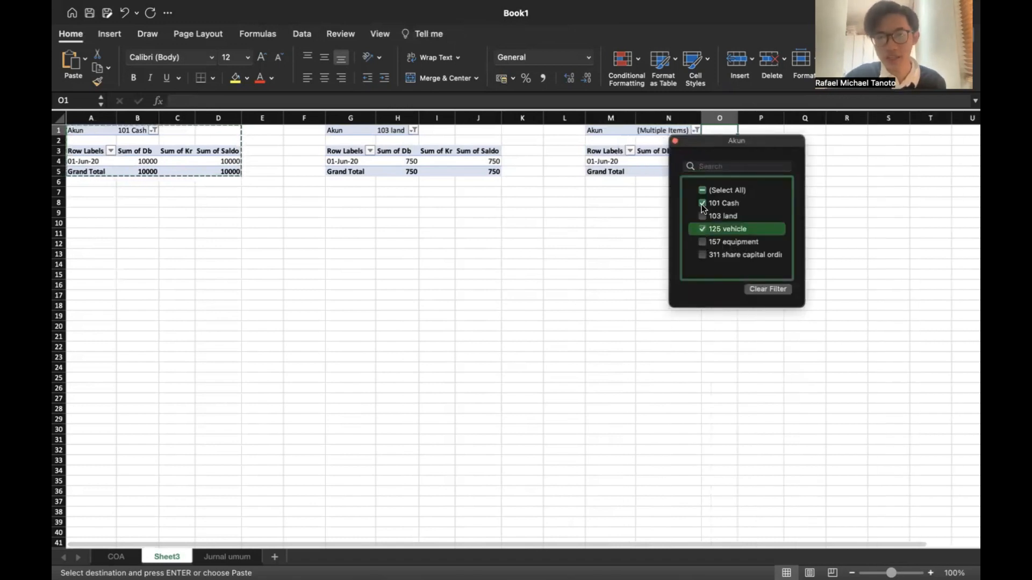
left_click(702, 203)
left_click(816, 283)
- Paste another PivotTable copy at S1 and change its Akun filter from 101 Cash to 157 equipment
scroll(811, 205, "right", 5)
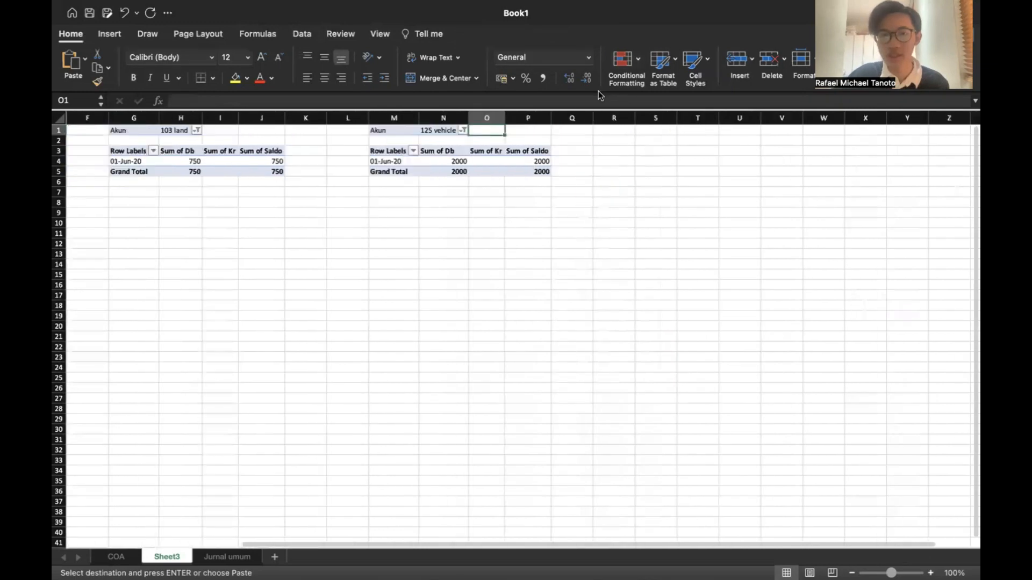
left_click(646, 129)
key("super+v")
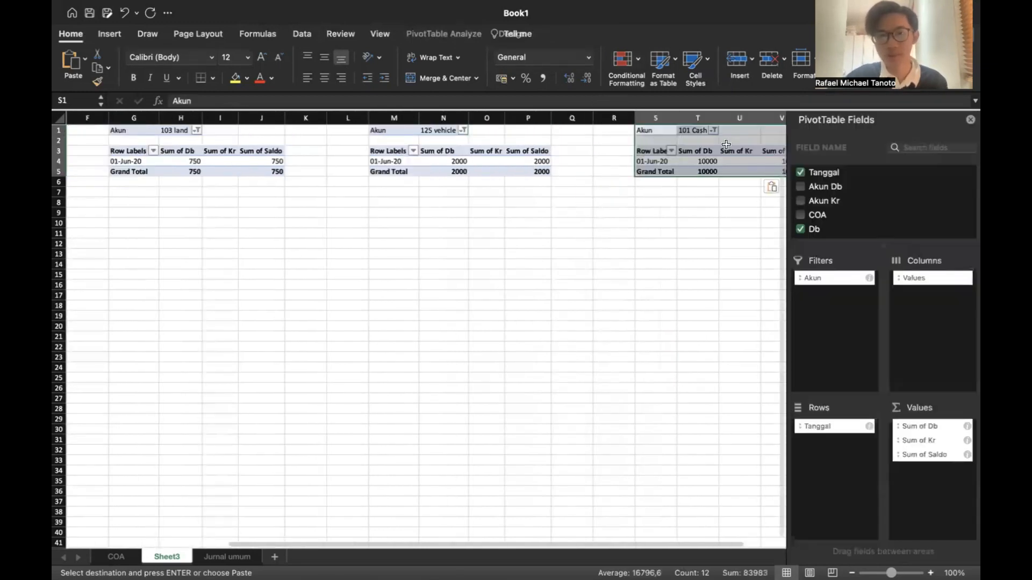
left_click(713, 131)
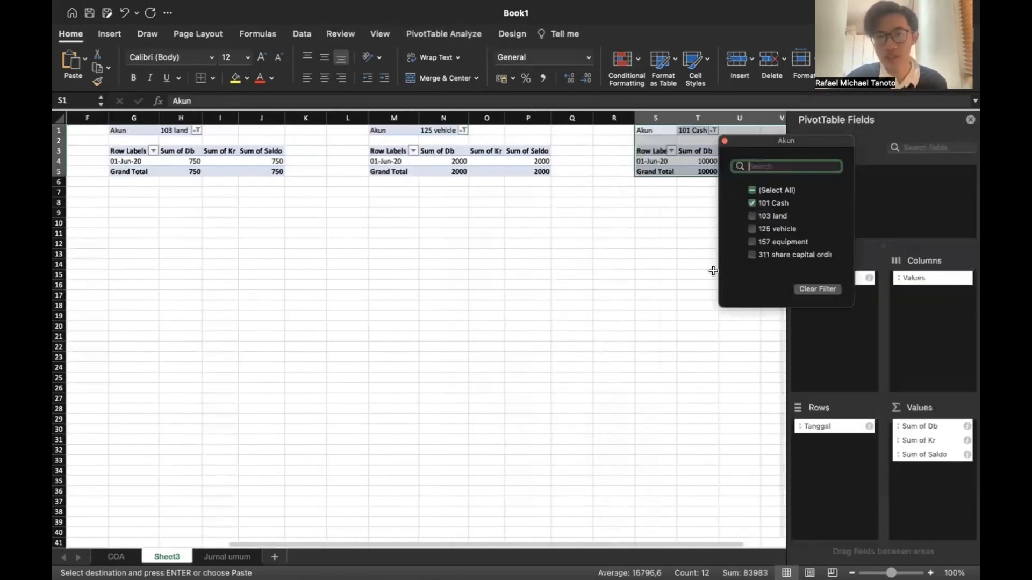
left_click(753, 204)
left_click(752, 242)
left_click(547, 253)
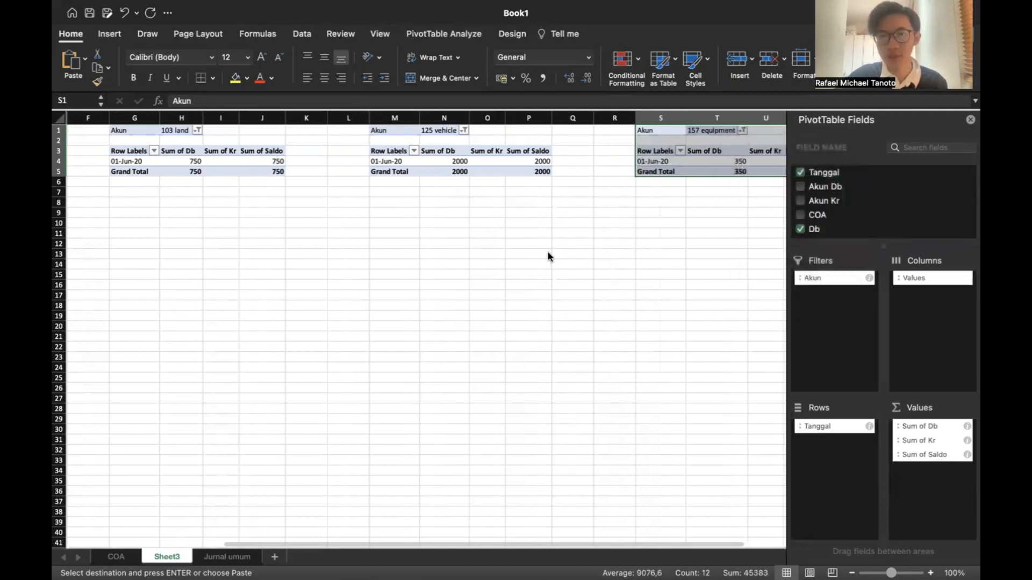
- Paste another PivotTable copy at A8 and change its Akun filter from 101 Cash to 311 share capital ordinary
scroll(547, 252, "left", 5)
left_click(99, 198)
scroll(184, 219, "left", 1)
left_click(100, 201)
key("ctrl+v")
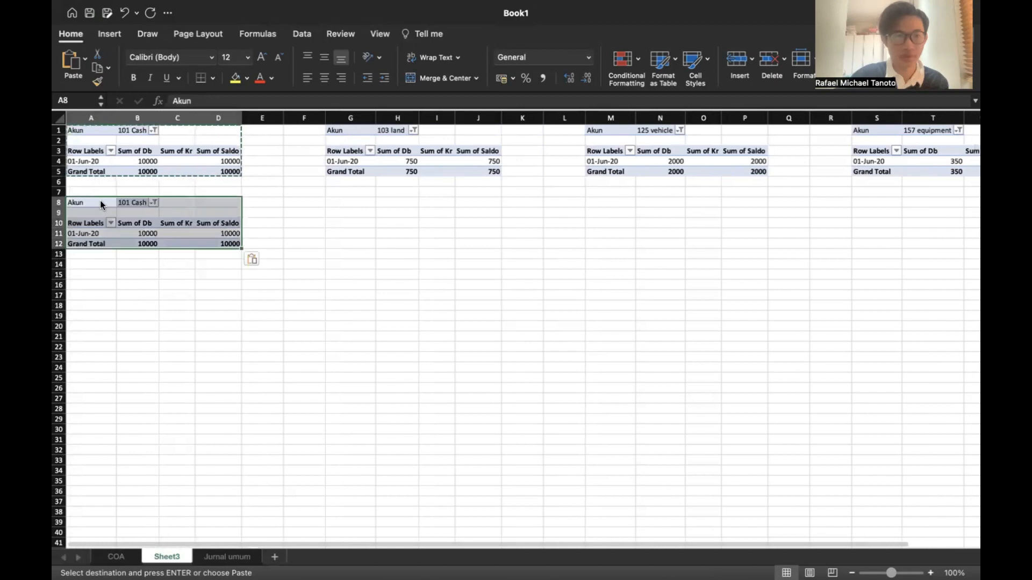
left_click(154, 202)
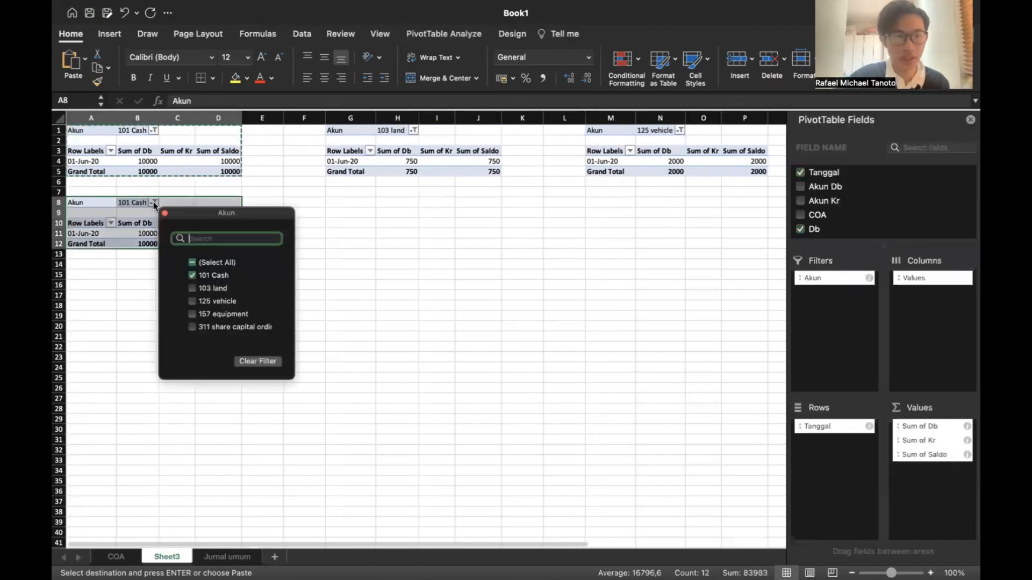
left_click(192, 327)
left_click(191, 275)
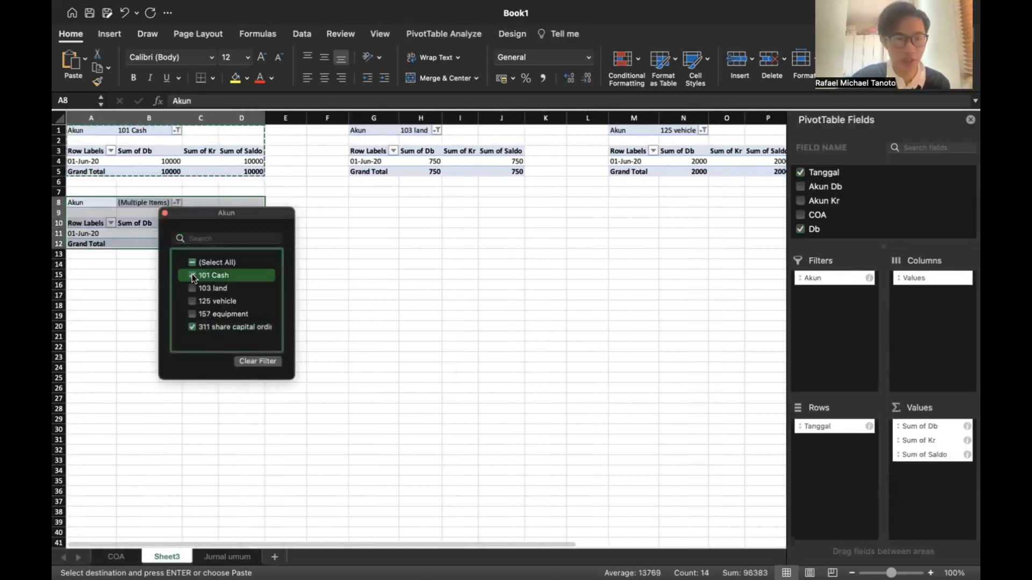
left_click(358, 285)
left_click(288, 288)
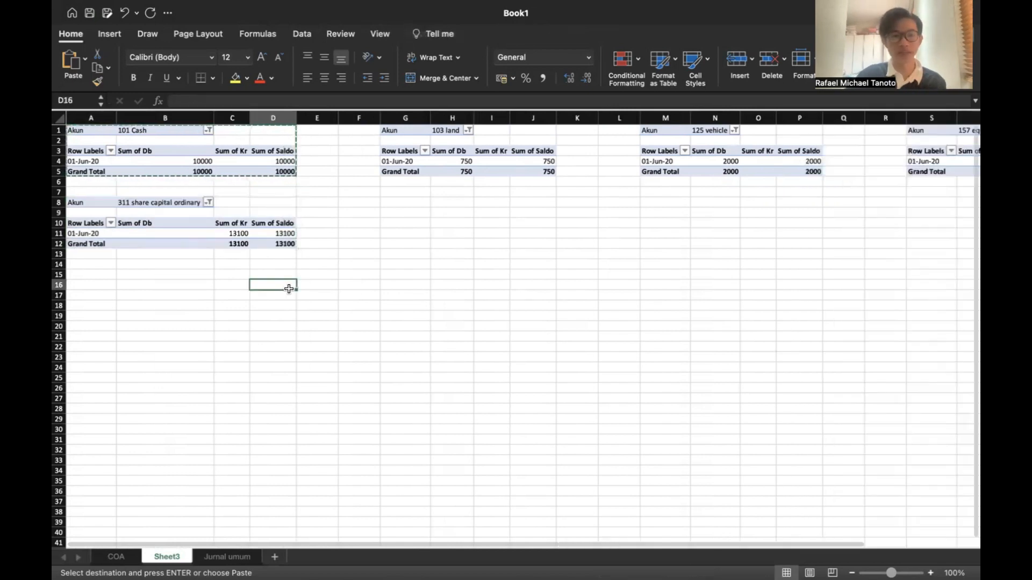
scroll(289, 289, "right", 10)
scroll(289, 289, "left", 10)
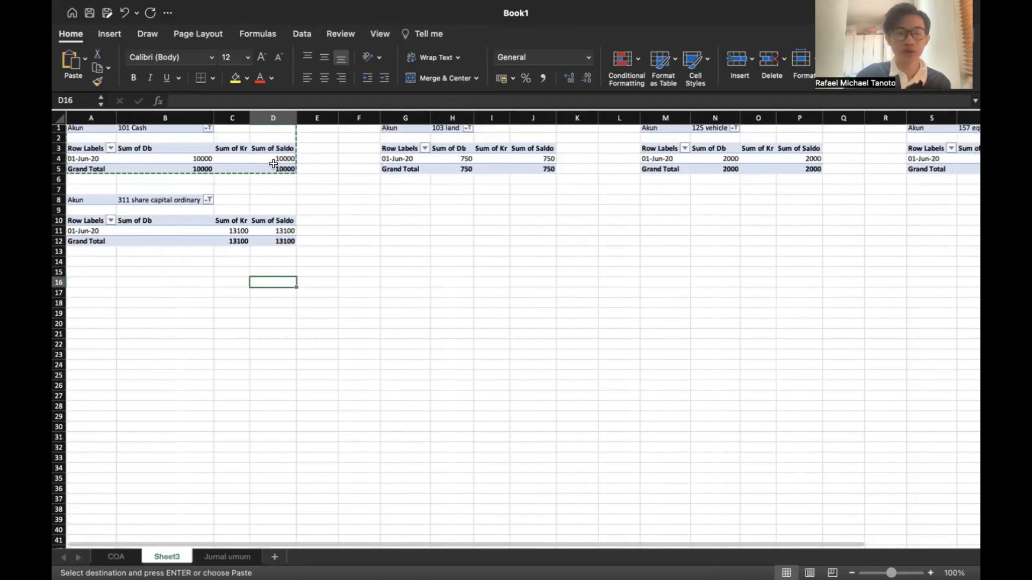
left_click(290, 199)
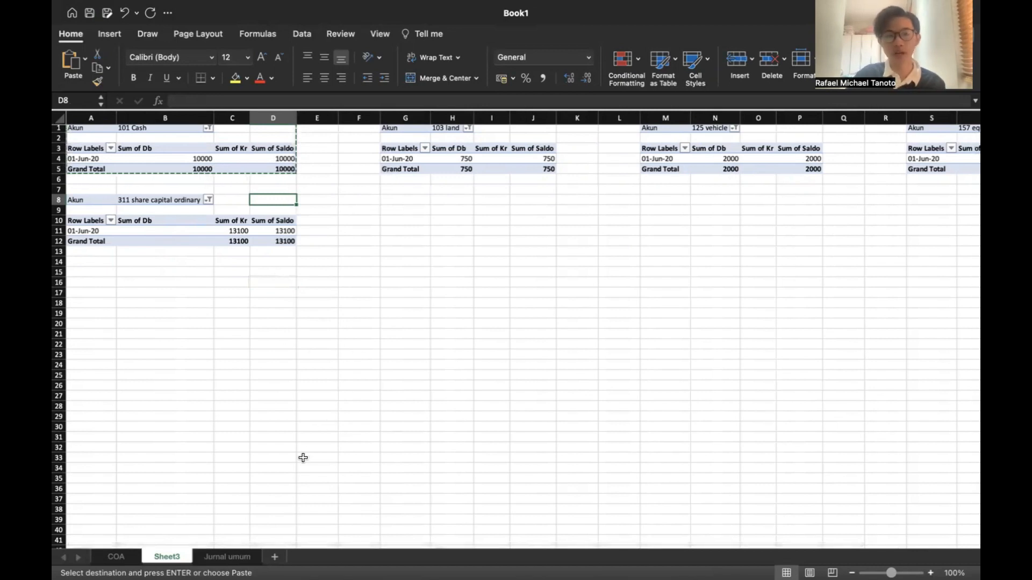
- Create a PivotTable on a new worksheet from the range C2:J7 of the Jurnal umum sheet
left_click(218, 559)
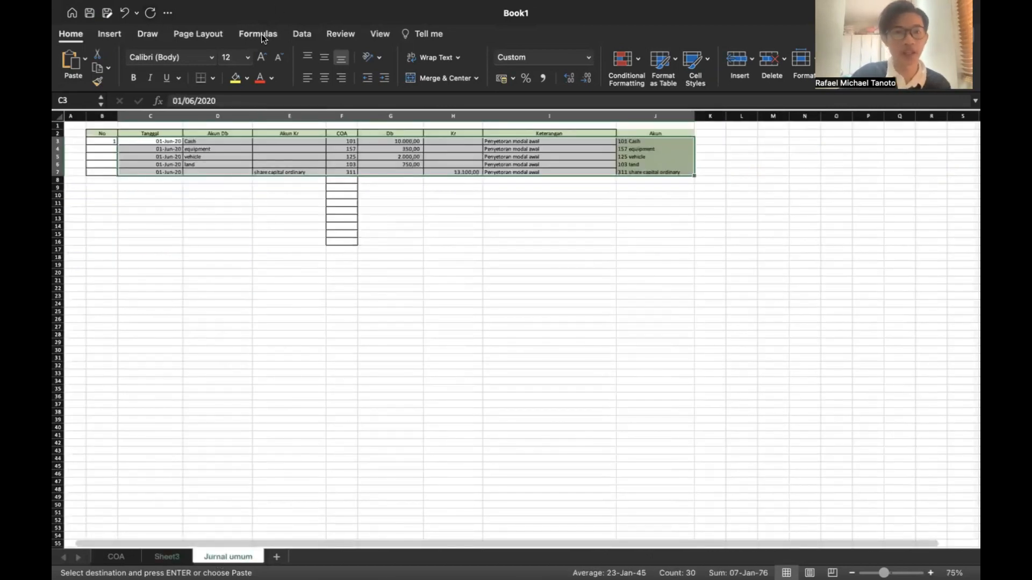
left_click(111, 34)
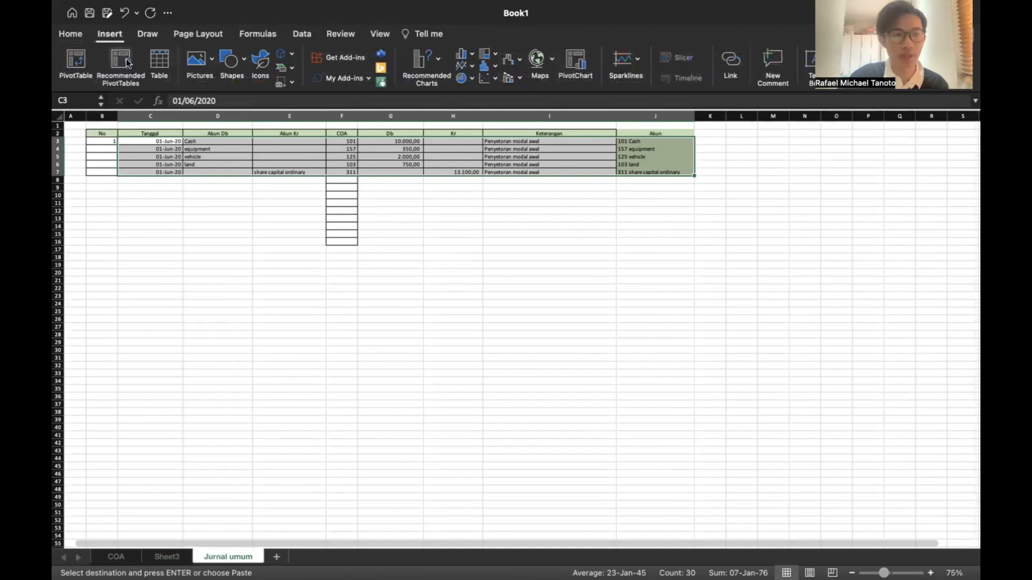
left_click(76, 64)
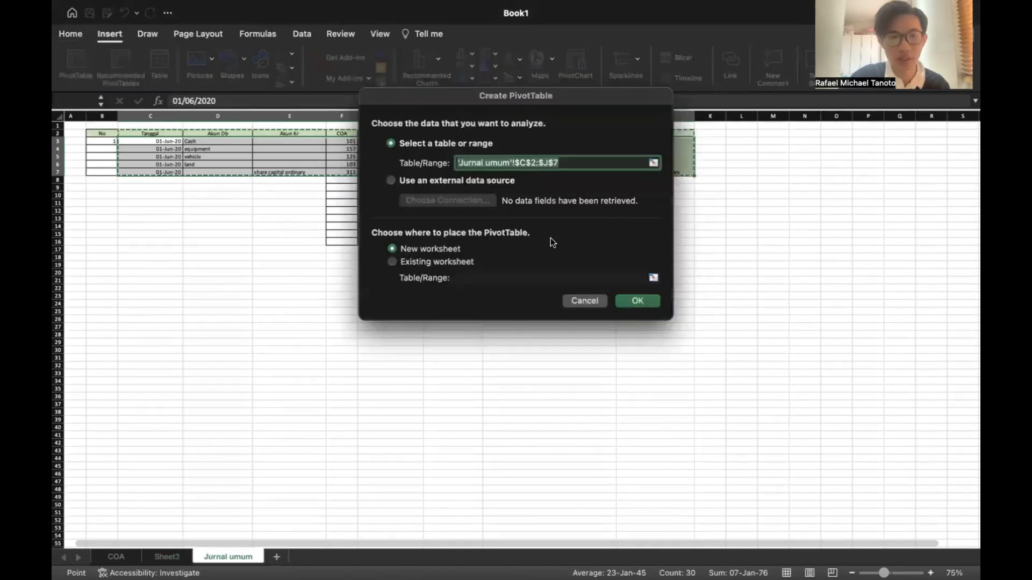
left_click(641, 299)
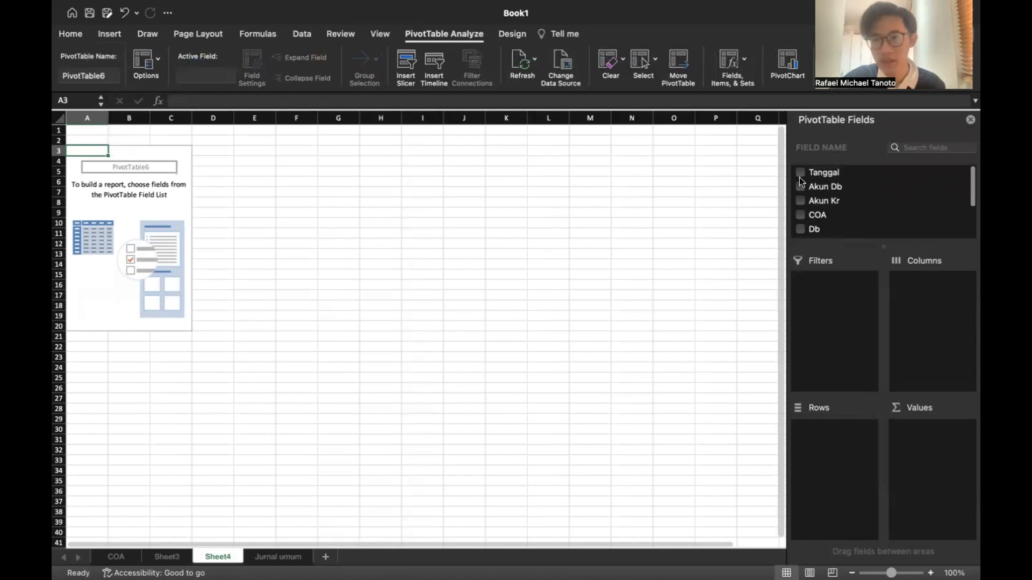
- Add Akun as the row field of the new PivotTable, with Kr and Db as summed values
scroll(842, 226, "down", 3)
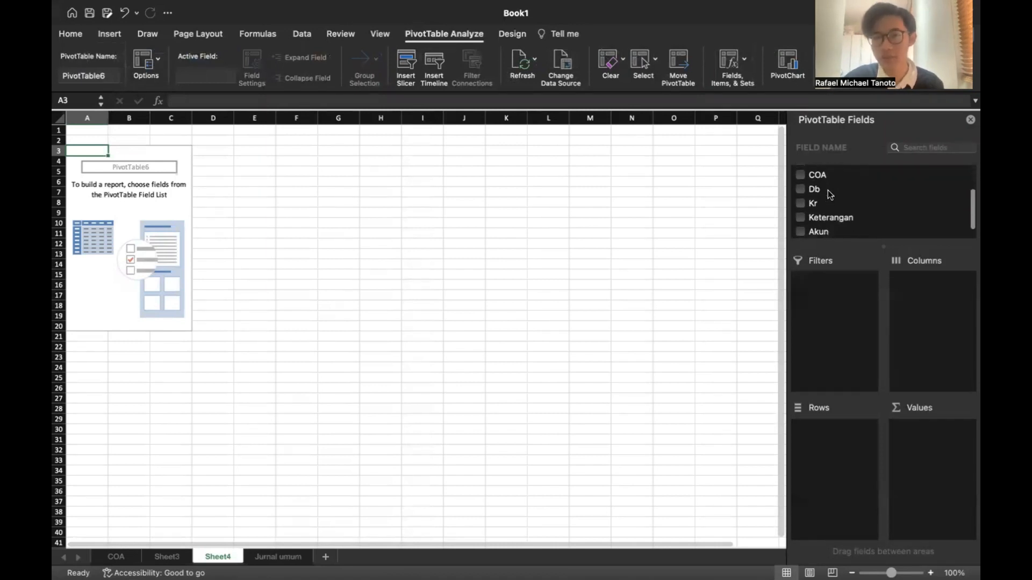
scroll(812, 214, "down", 1)
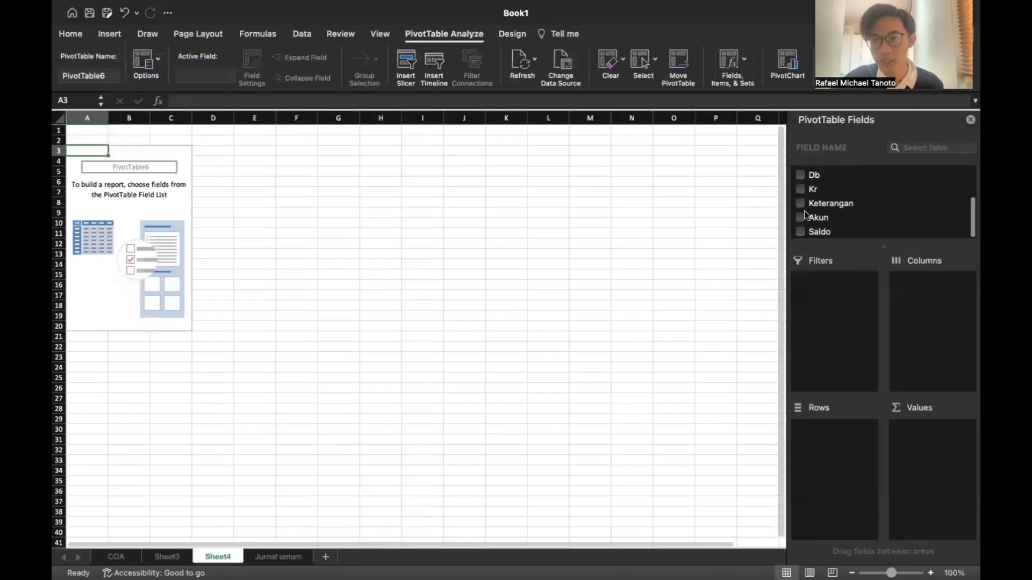
left_click(800, 218)
left_click(801, 189)
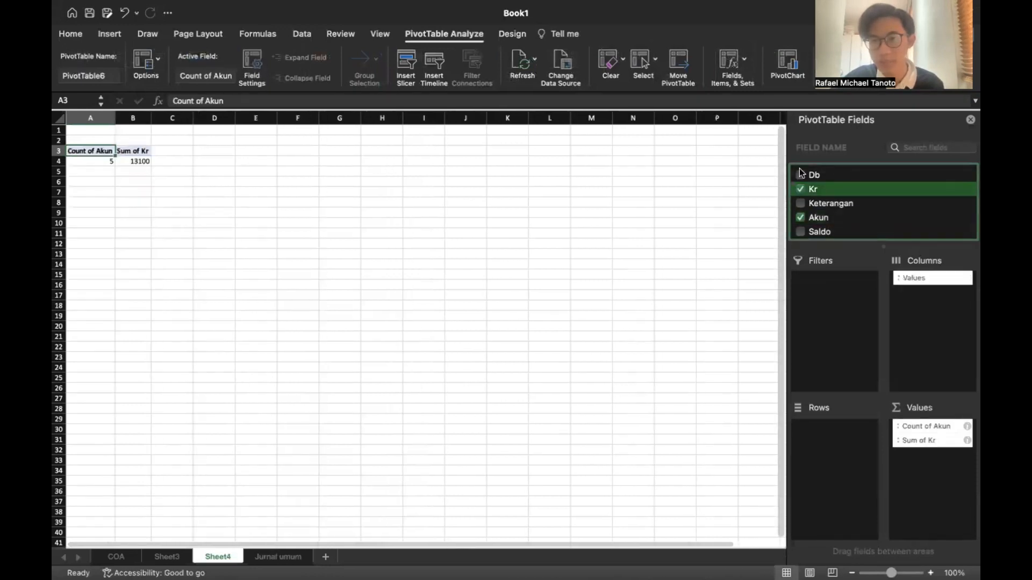
left_click(800, 175)
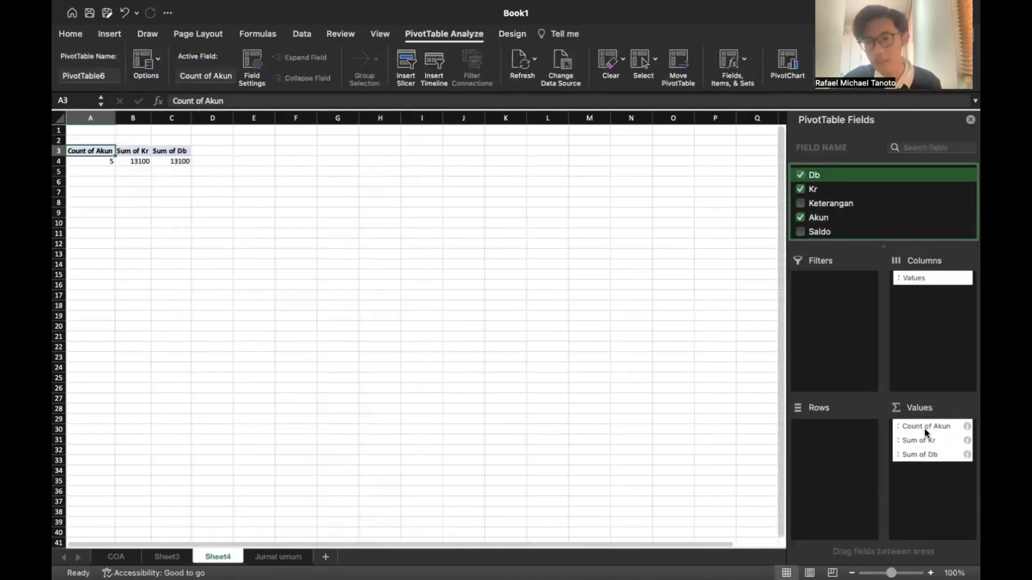
left_click_drag(926, 428, 841, 430)
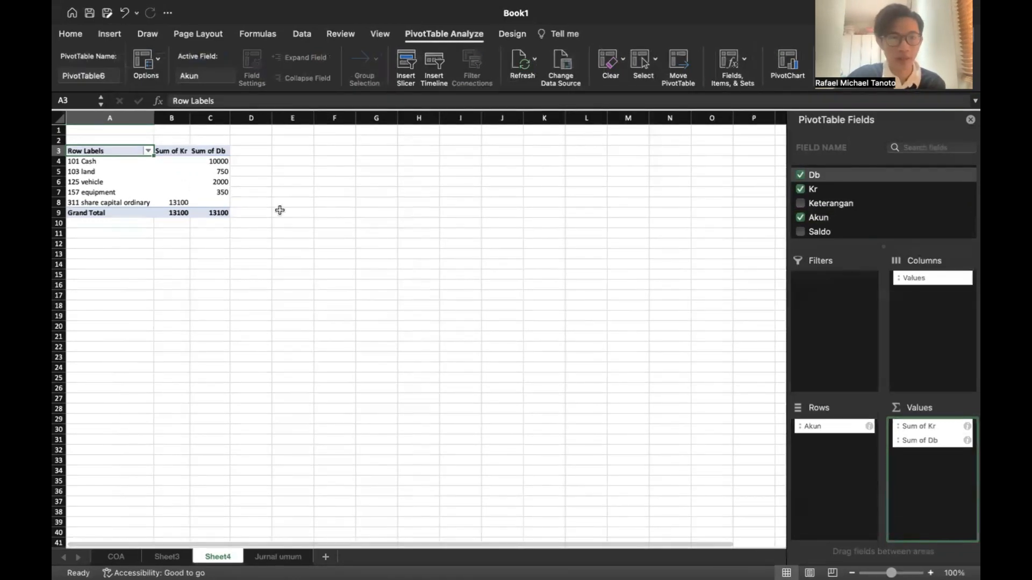
- Start a calculated field named "Debit." and begin its formula with an IF function
scroll(189, 190, "up", 3)
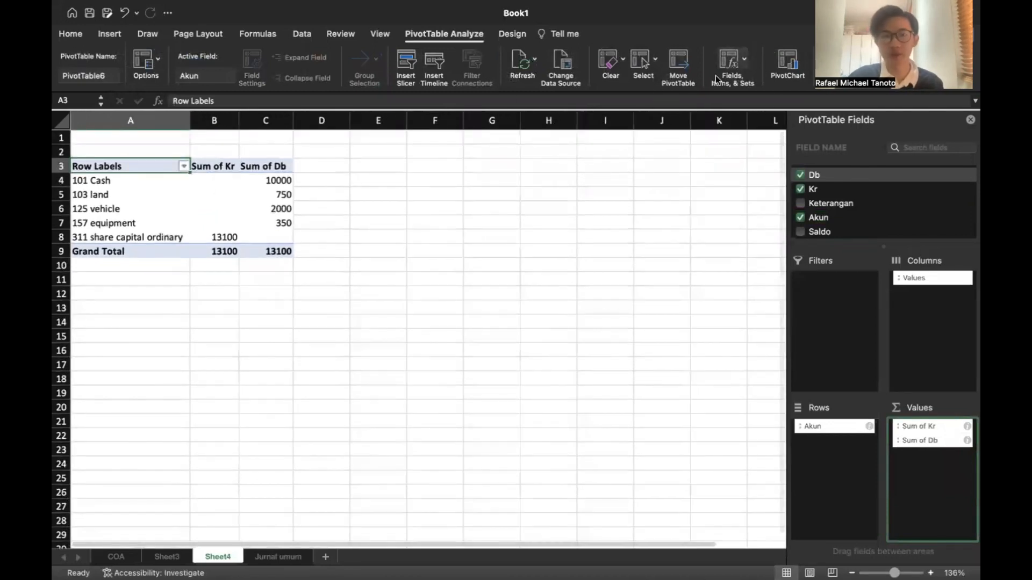
left_click(737, 82)
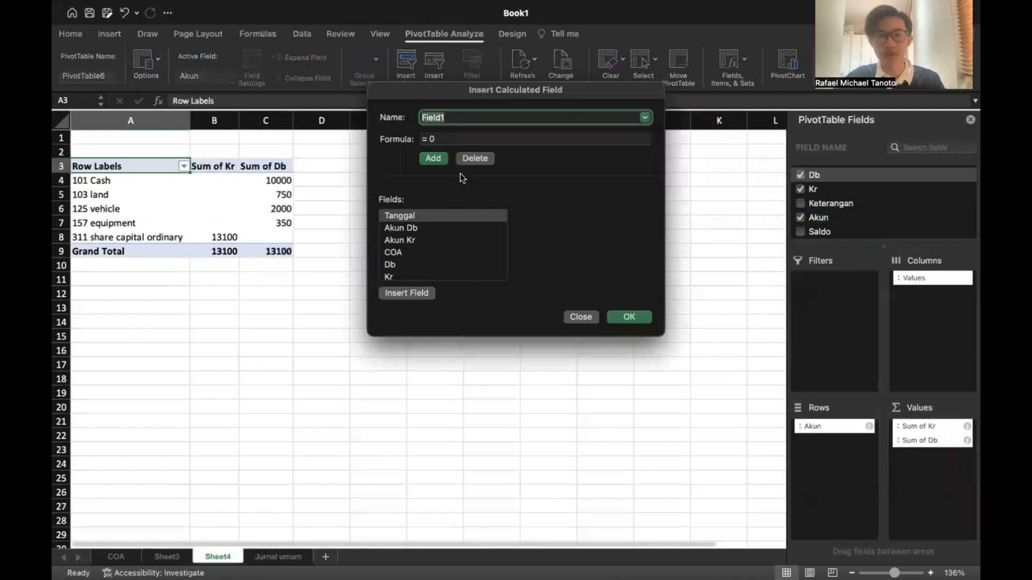
key("BackSpace")
type("Debit")
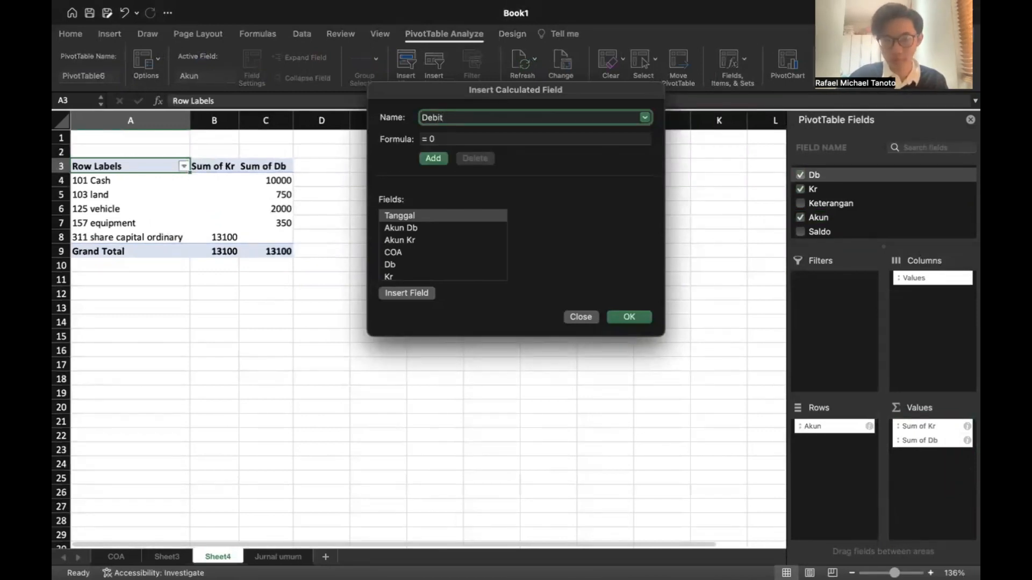
left_click(457, 138)
key("BackSpace")
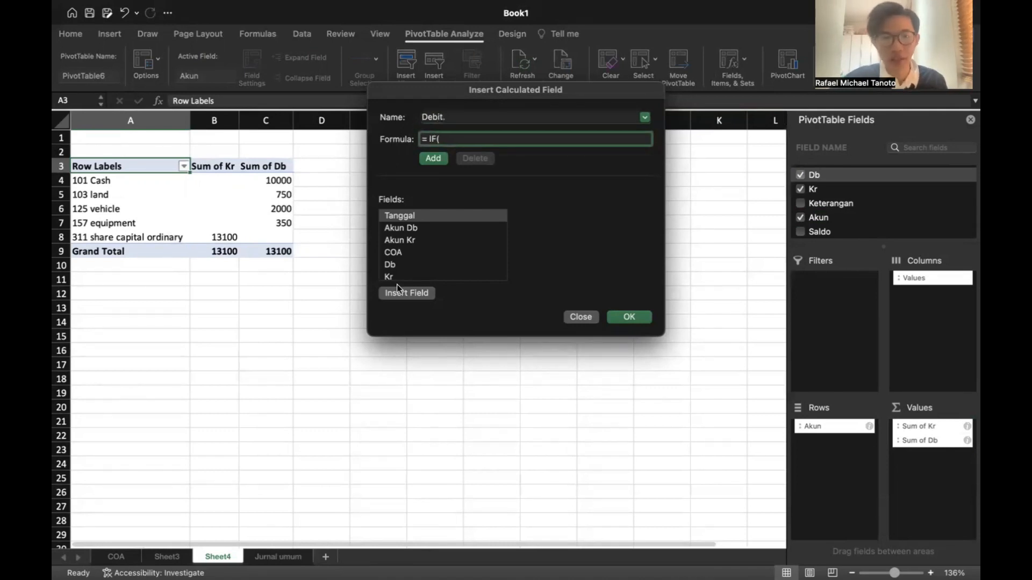
- Set the IF condition to Db greater than Kr and its true result to Db minus Kr
double_click(391, 264)
type(">")
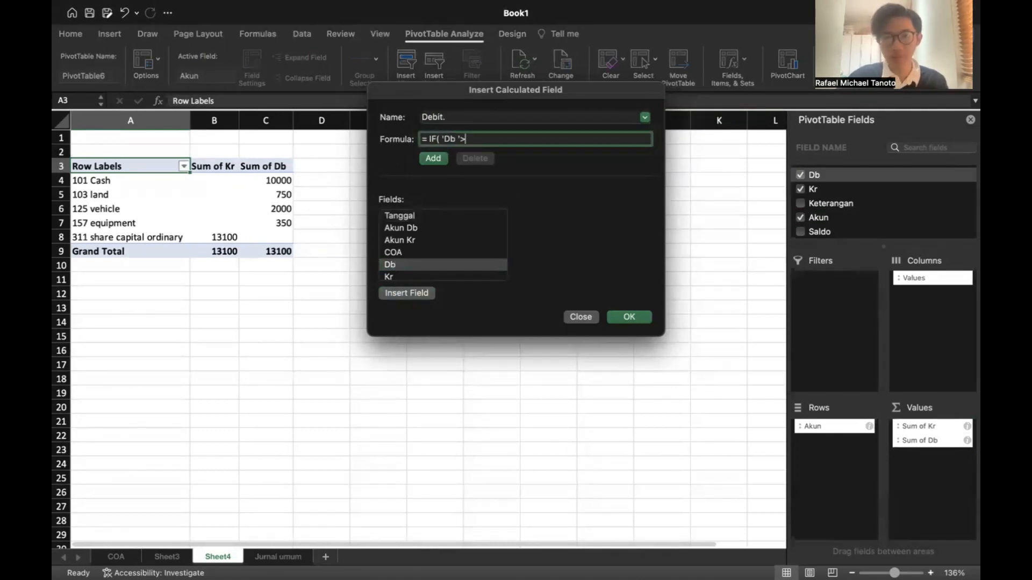
double_click(390, 275)
type(";")
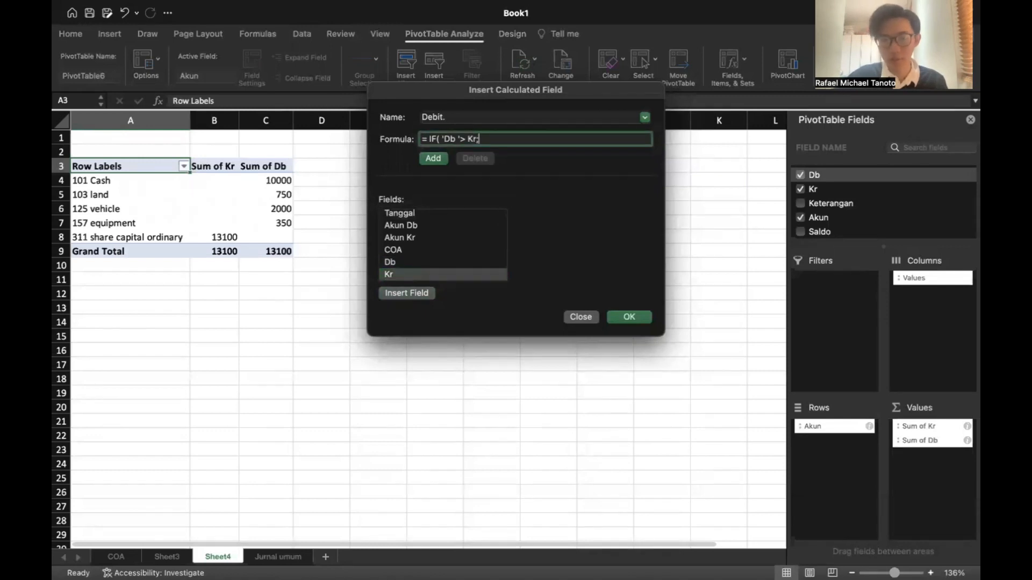
double_click(389, 263)
type("-")
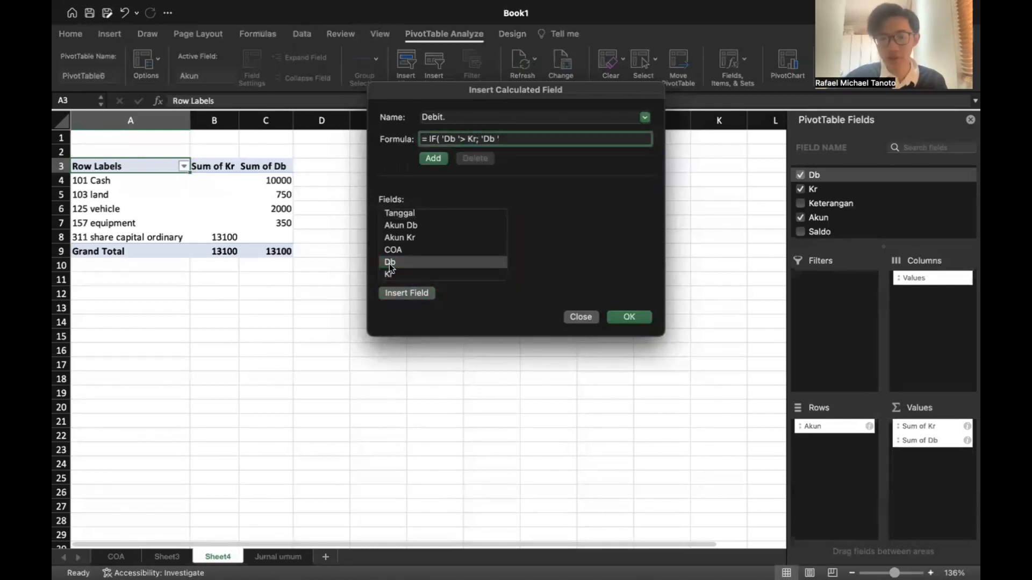
double_click(393, 274)
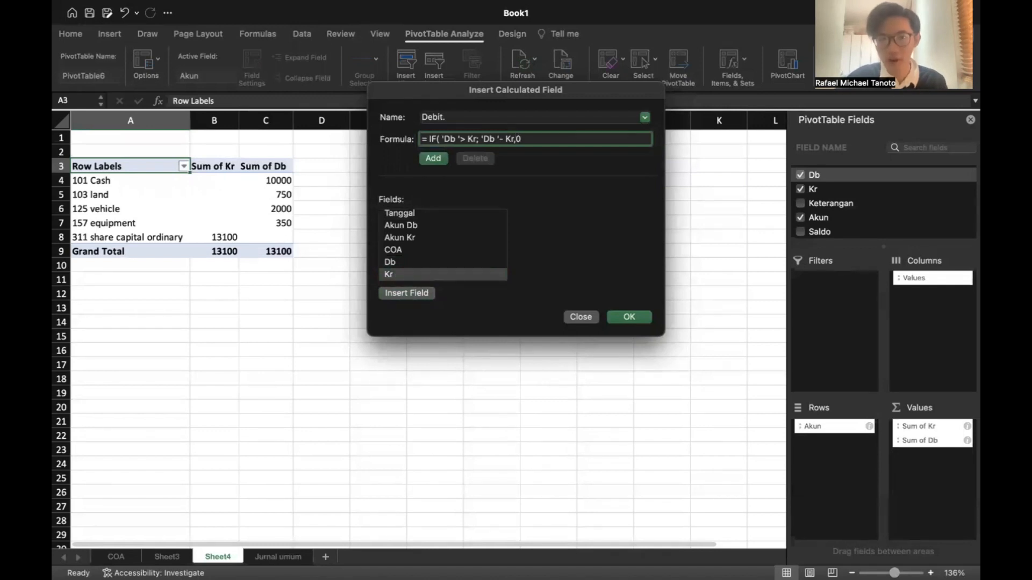
- Complete the IF with 0 as the false result, using a semicolon separator, and insert the calculated field
type(",0)")
key("Return")
left_click(503, 351)
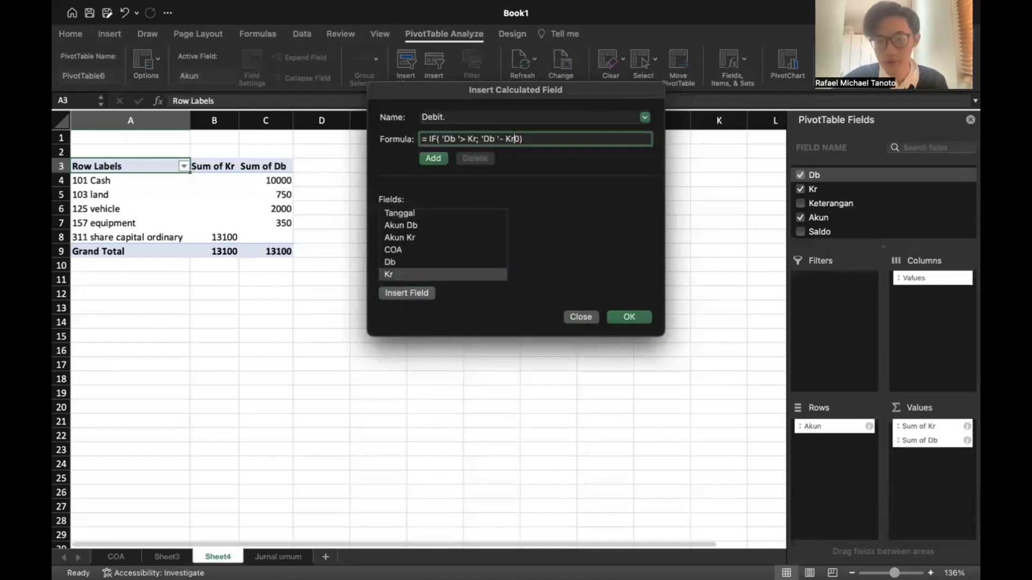
key("Return")
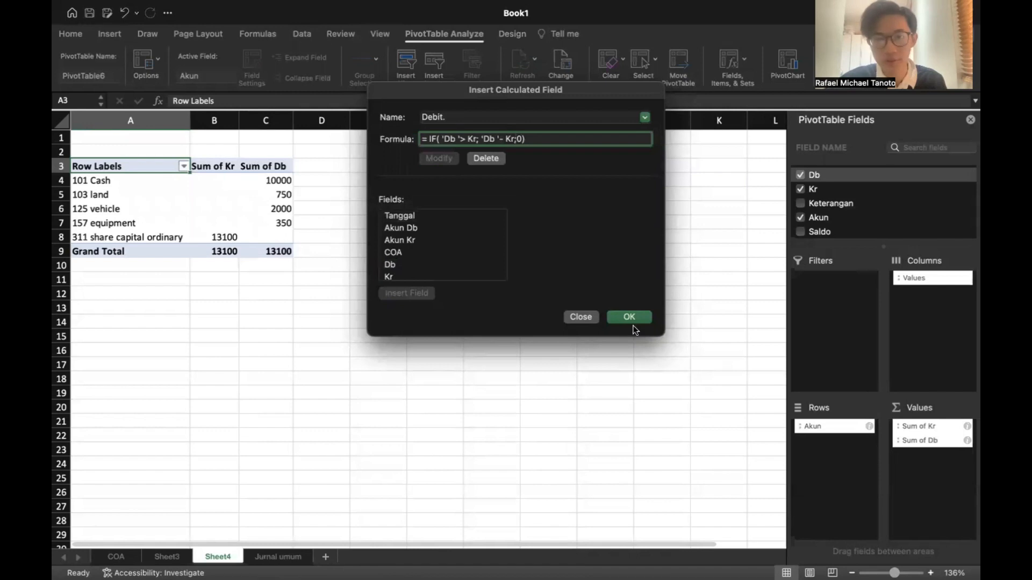
left_click(627, 315)
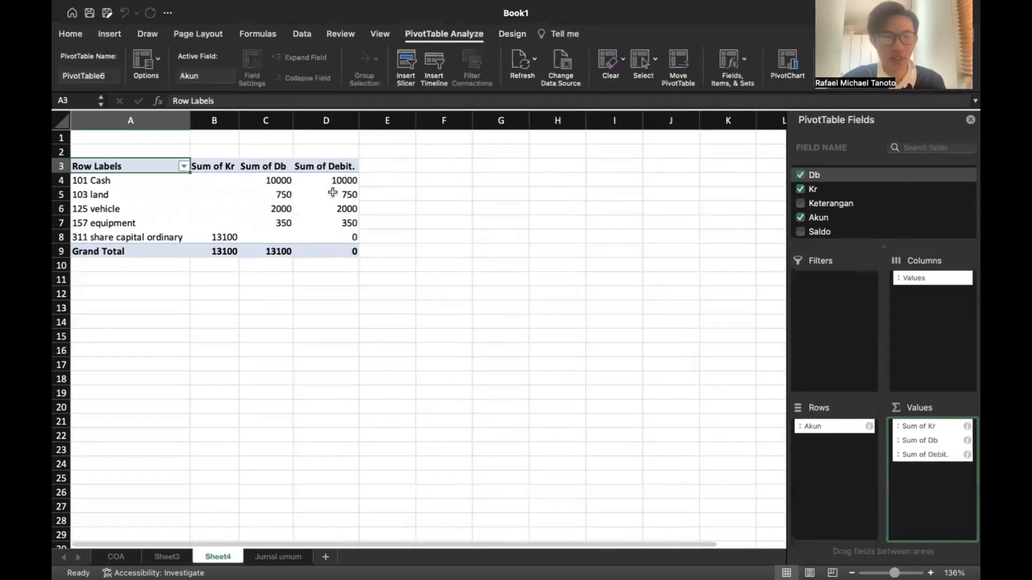
- Examine the Sum of Debit. grand total and the Sum of Kr values of the accounts
left_click(351, 253)
key("Left")
key("Left")
key("Up")
key("Up")
key("Up")
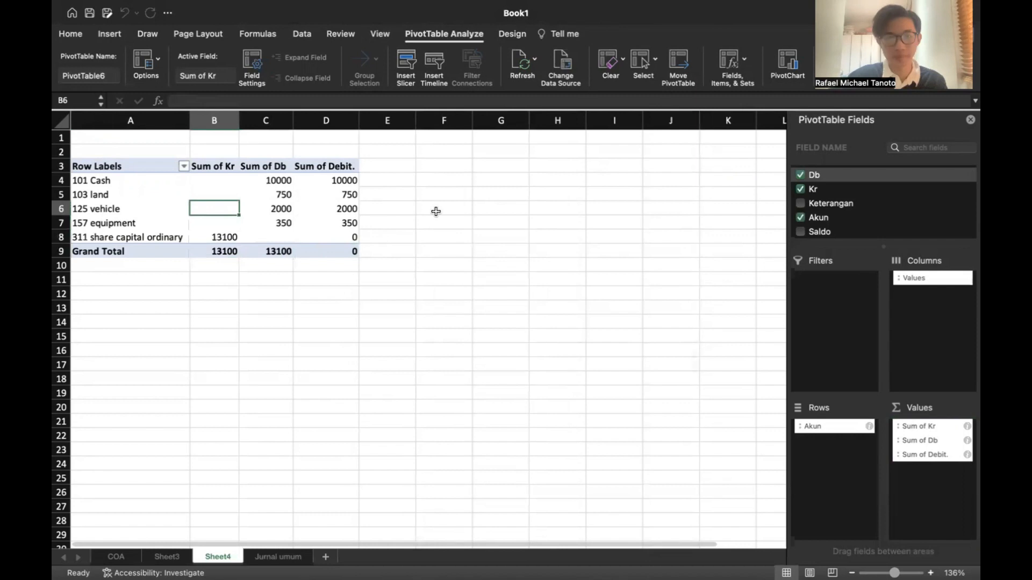
- Start another calculated field in the all-accounts PivotTable and name it "Kredit"
left_click(391, 161)
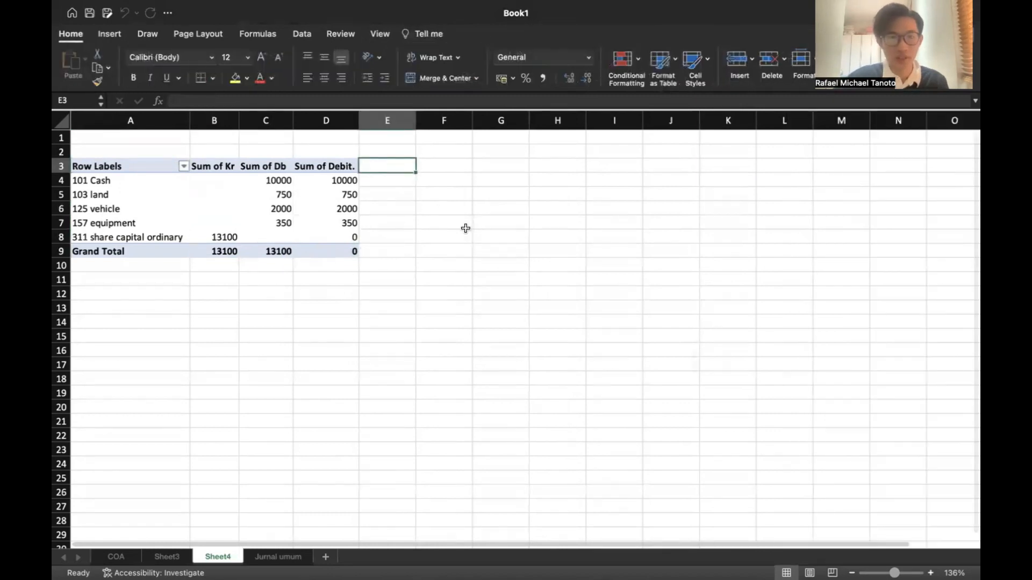
left_click(357, 162)
left_click(297, 174)
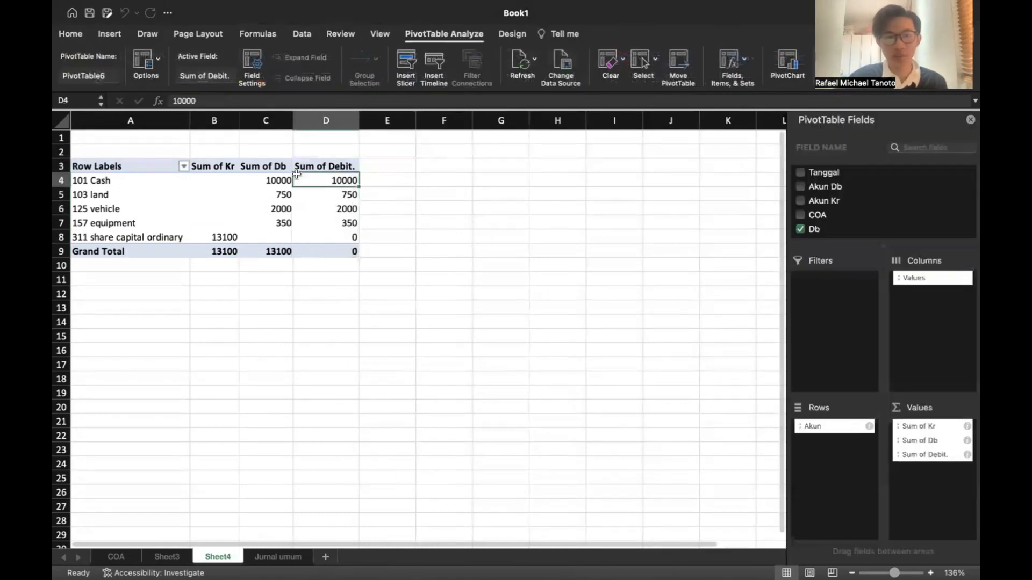
left_click(736, 61)
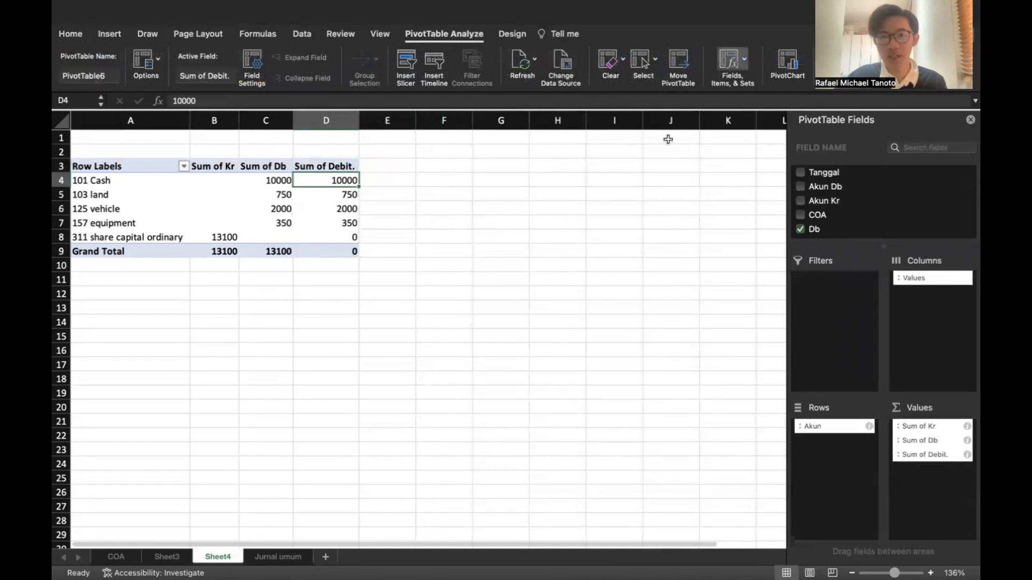
left_click(770, 85)
key("Right")
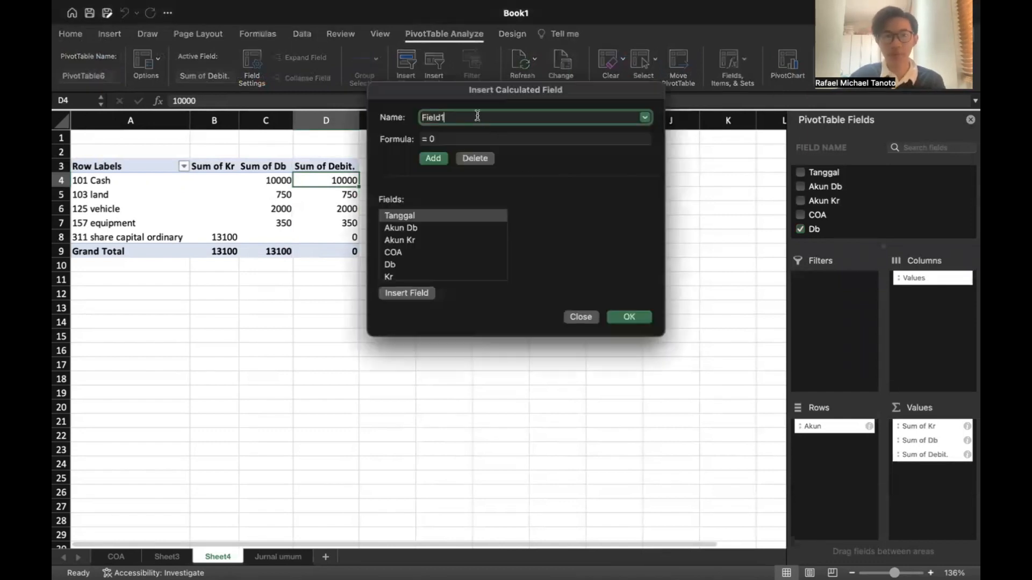
key("BackSpace")
key("BackSpace")
type("Kredit")
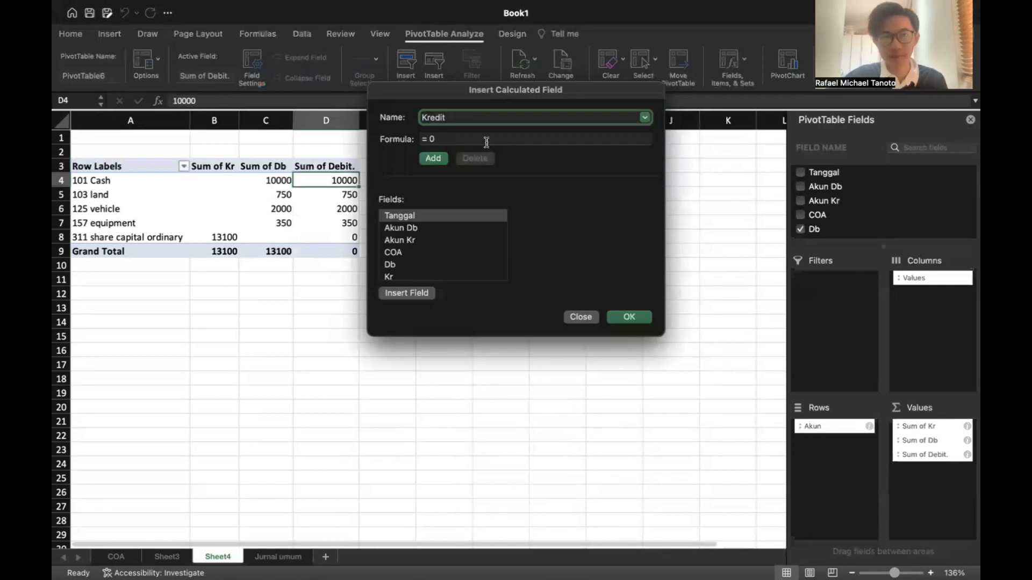
- Begin the Kredit formula with an IF function whose condition is Kr greater than Db
left_click(473, 138)
key("BackSpace")
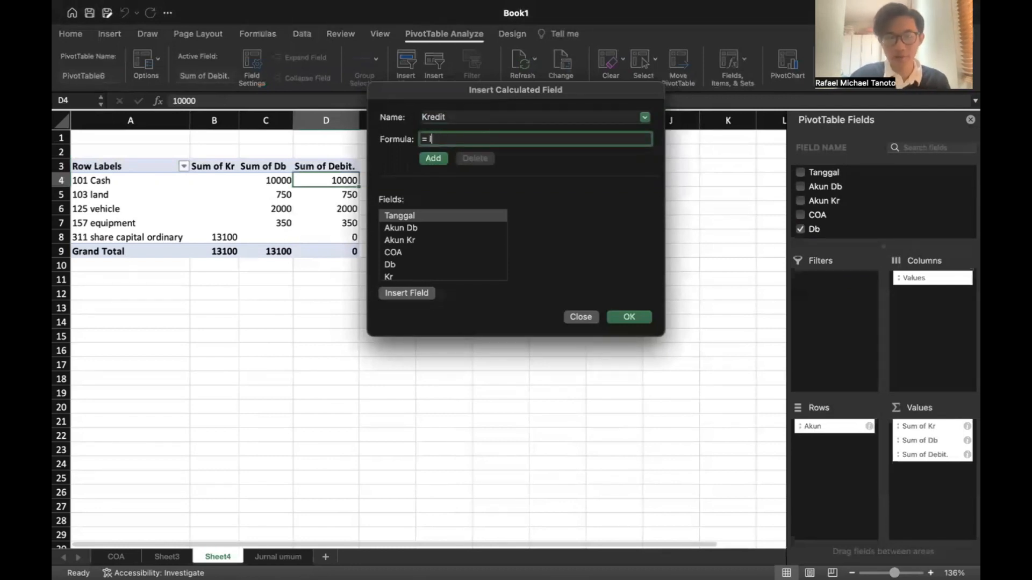
double_click(411, 277)
type(">")
double_click(392, 264)
type(",")
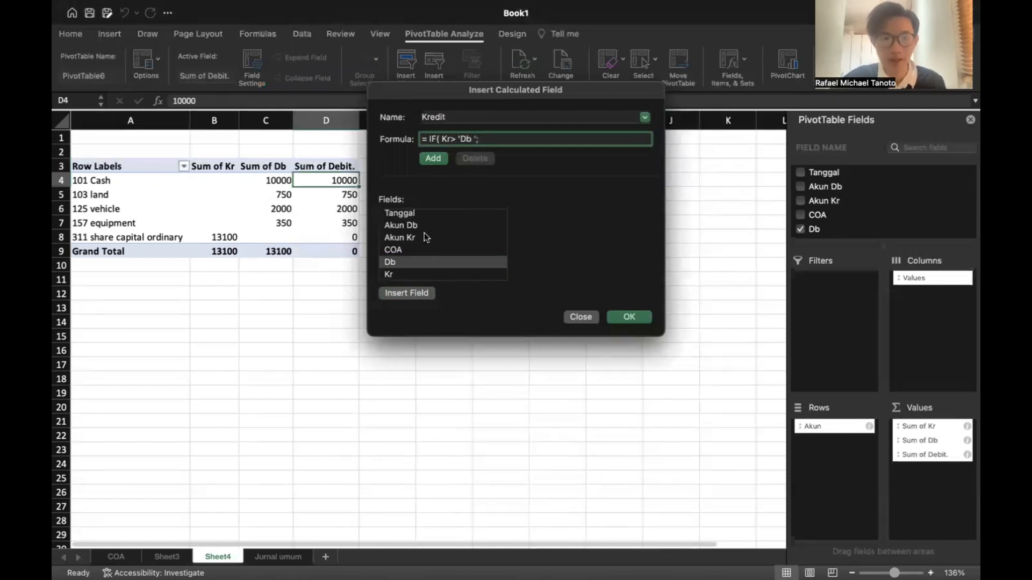
- Complete the IF with Kr minus Db as the true result and 0 as the false result, and insert the calculated field
double_click(409, 275)
type("-")
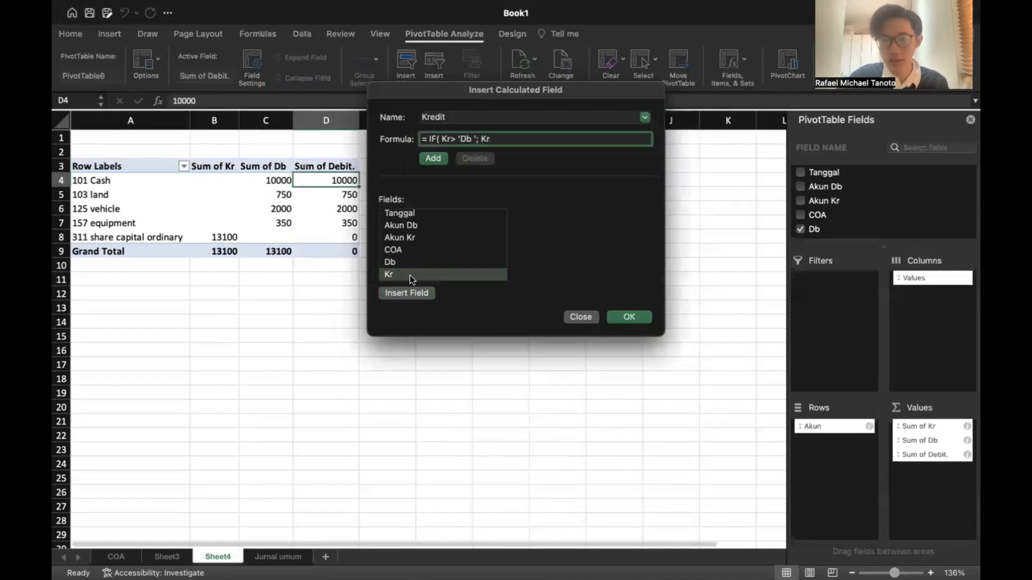
double_click(405, 262)
type(";0")
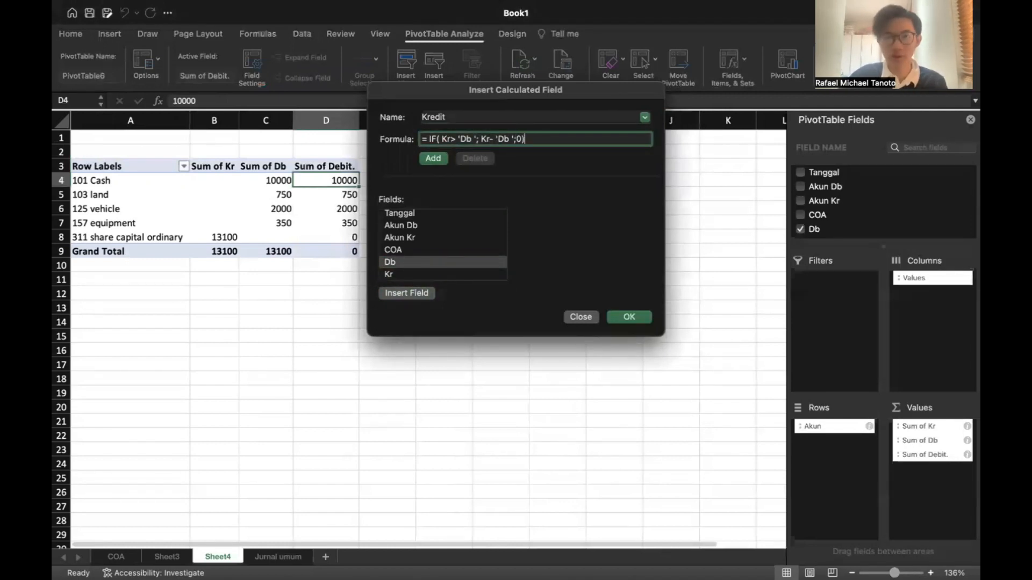
key("Return")
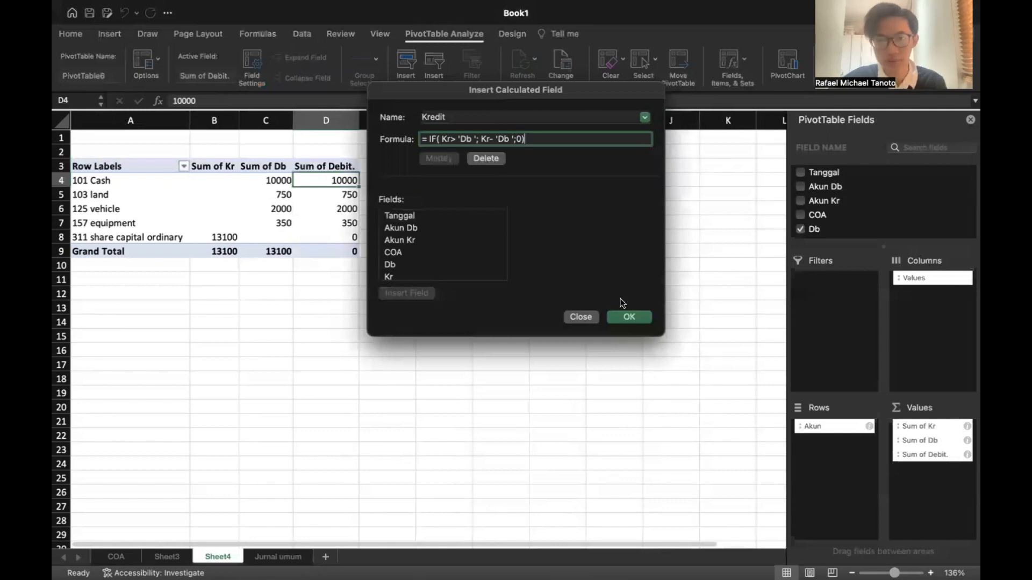
left_click(628, 317)
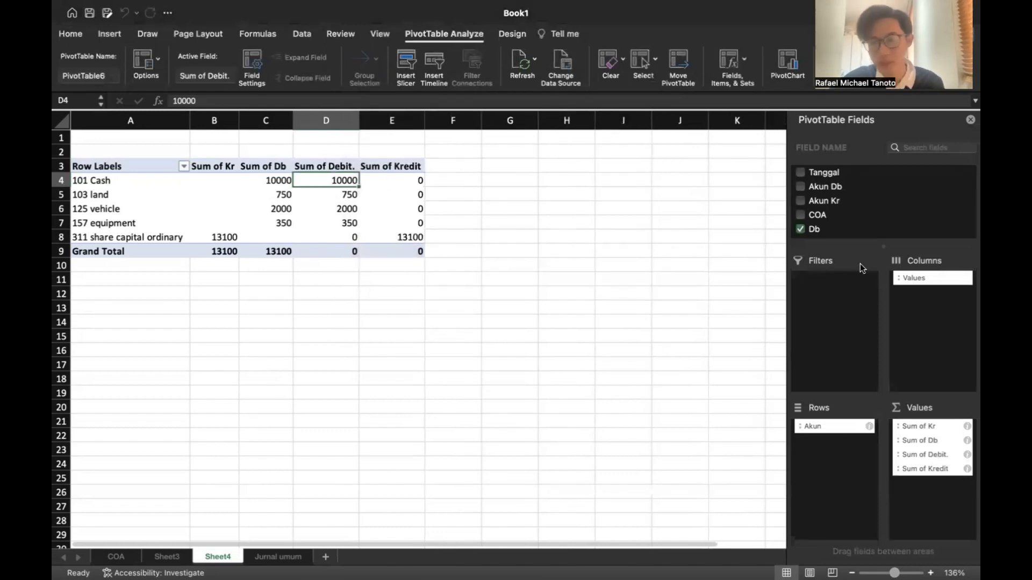
- Remove the Kr and Db fields from the PivotTable, keeping only the Debit. and Kredit sums as values
left_click_drag(918, 422, 919, 424)
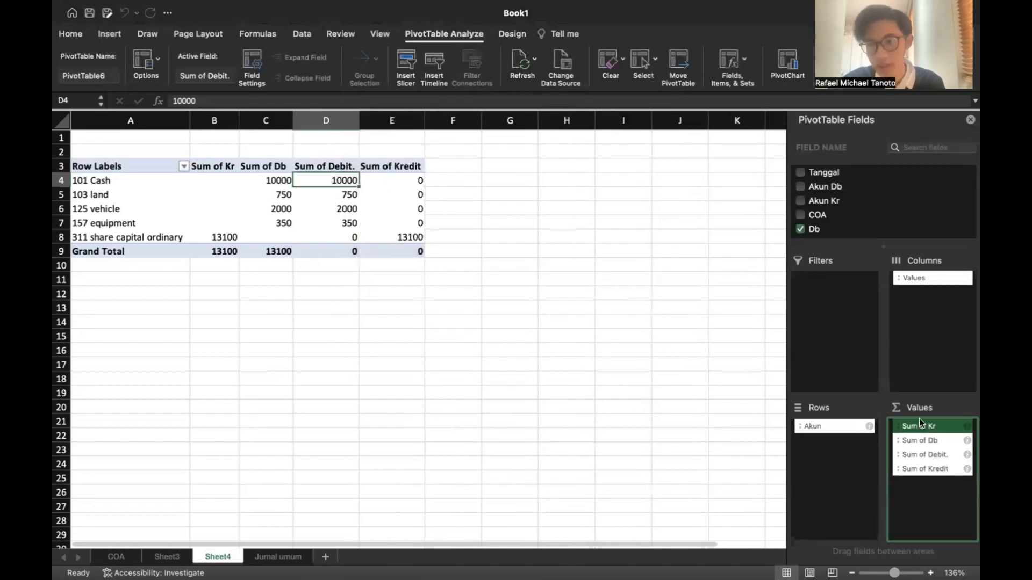
left_click_drag(860, 254, 803, 186)
left_click(801, 176)
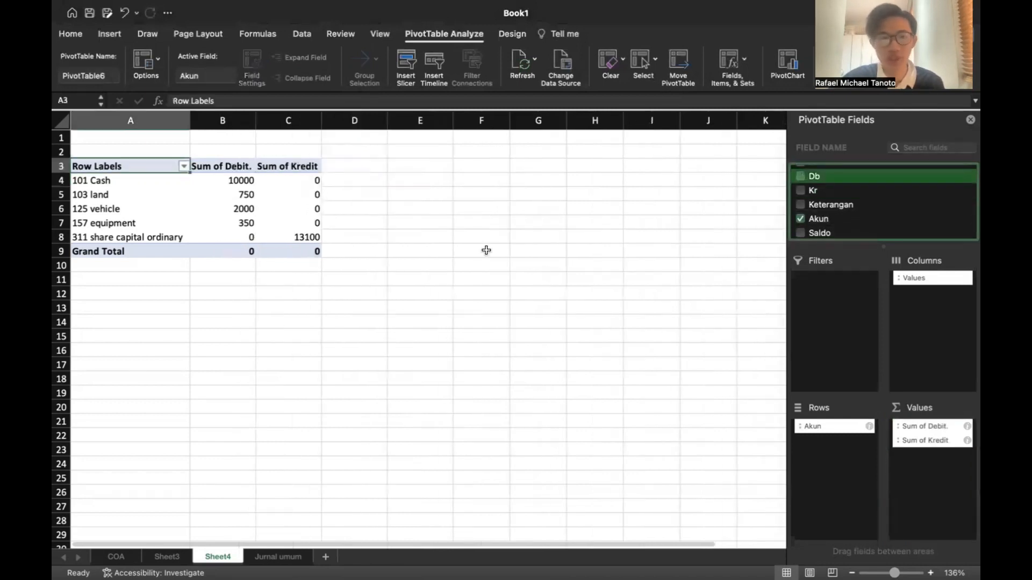
- Total the Sum of Debit. account values in cell B10 with a SUM of B4:B8
left_click(291, 276)
left_click(212, 260)
type("=")
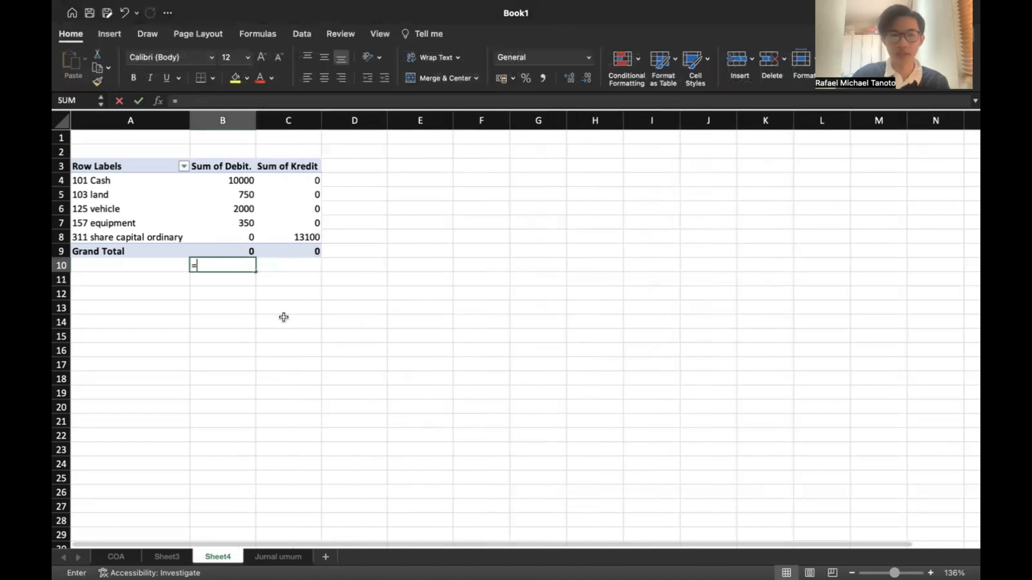
type("SUM(")
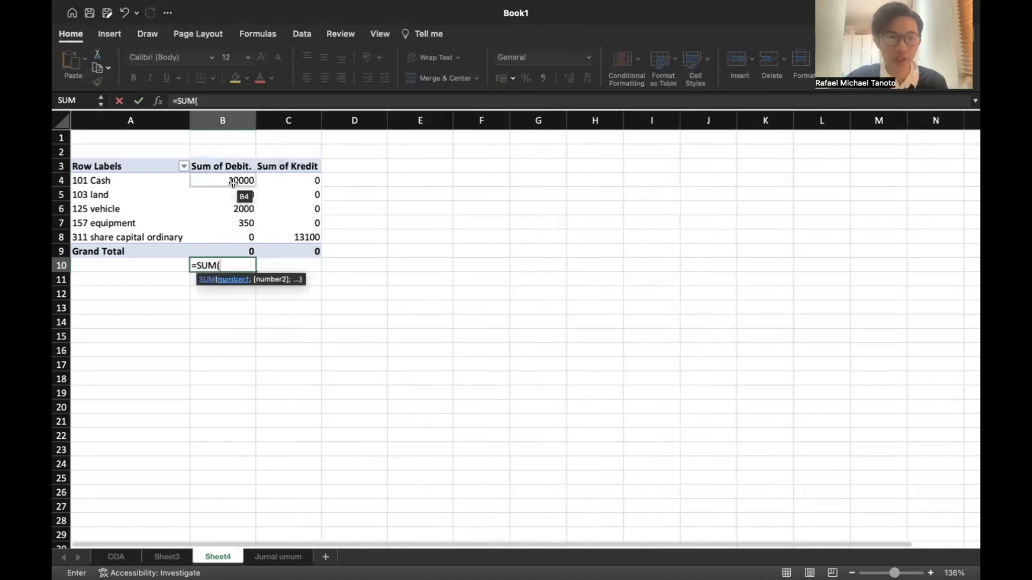
left_click_drag(239, 183, 233, 233)
key("Return")
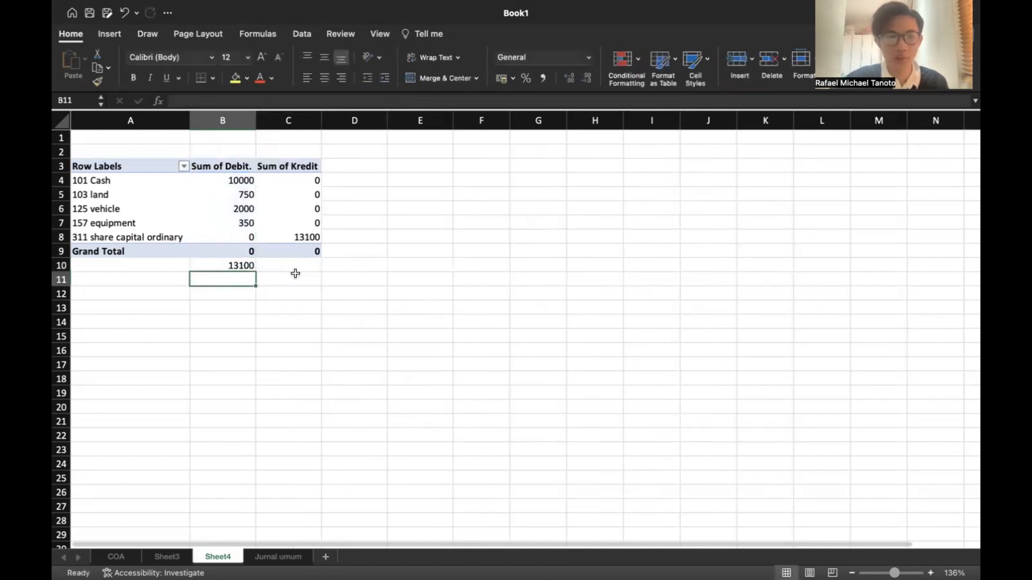
- Total the Sum of Kredit account values in cell C10 with =SUM(C4:C8)
left_click(302, 265)
type("=SUM(")
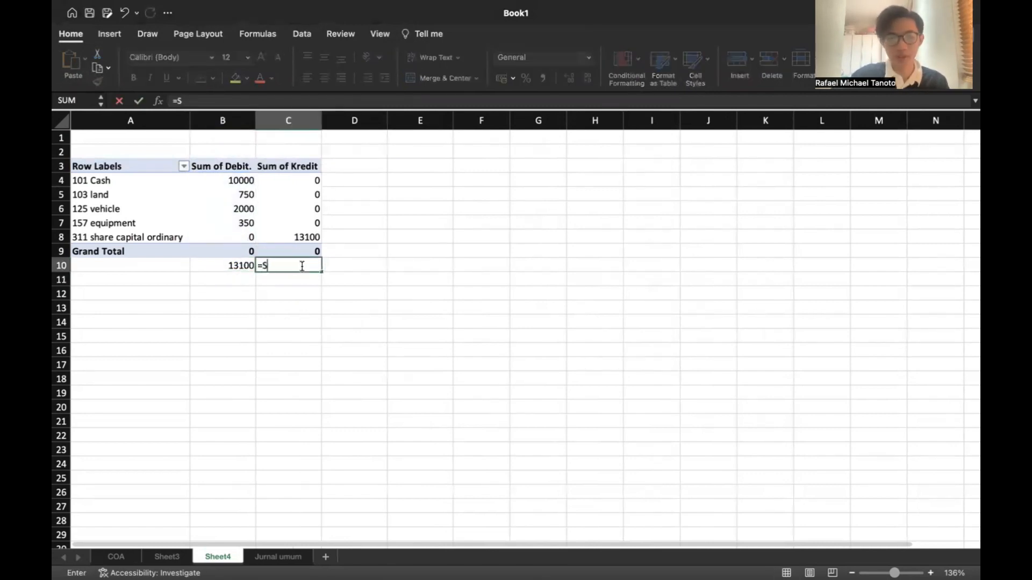
left_click_drag(301, 181, 303, 240)
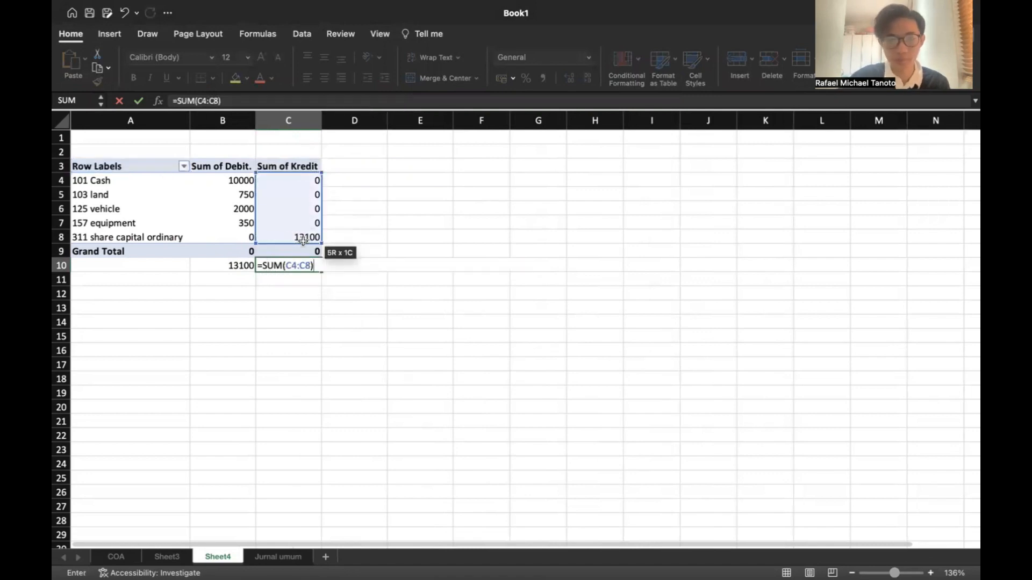
key("Return")
- Compare the debit and credit totals in row 10 with each other and with the PivotTable's Grand Total row
key("Up")
key("Down")
key("Down")
key("Left")
key("Right")
key("Left")
key("Up")
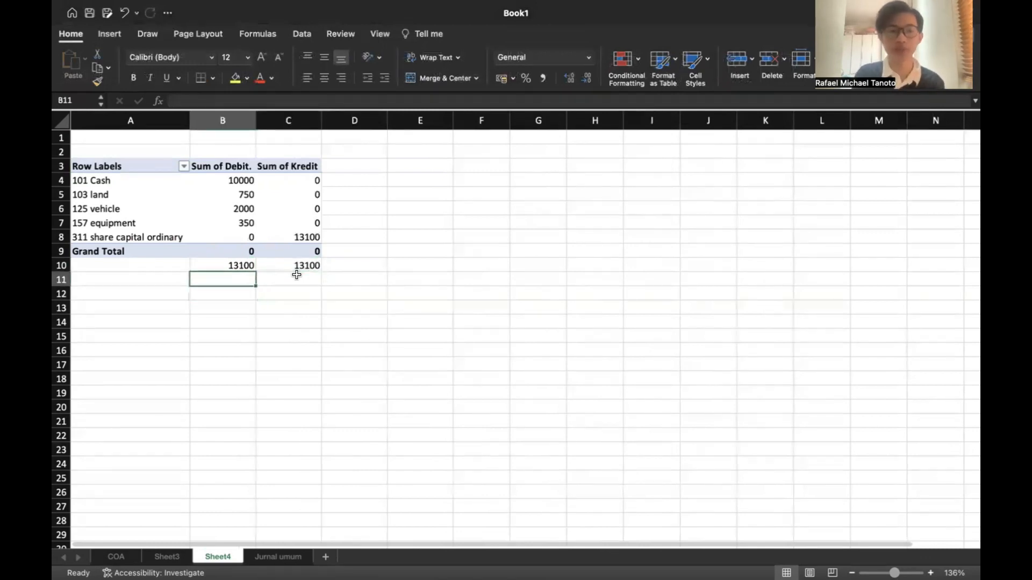
key("Up")
key("Down")
key("Left")
key("Right")
key("Up")
key("Up")
key("Left")
key("Right")
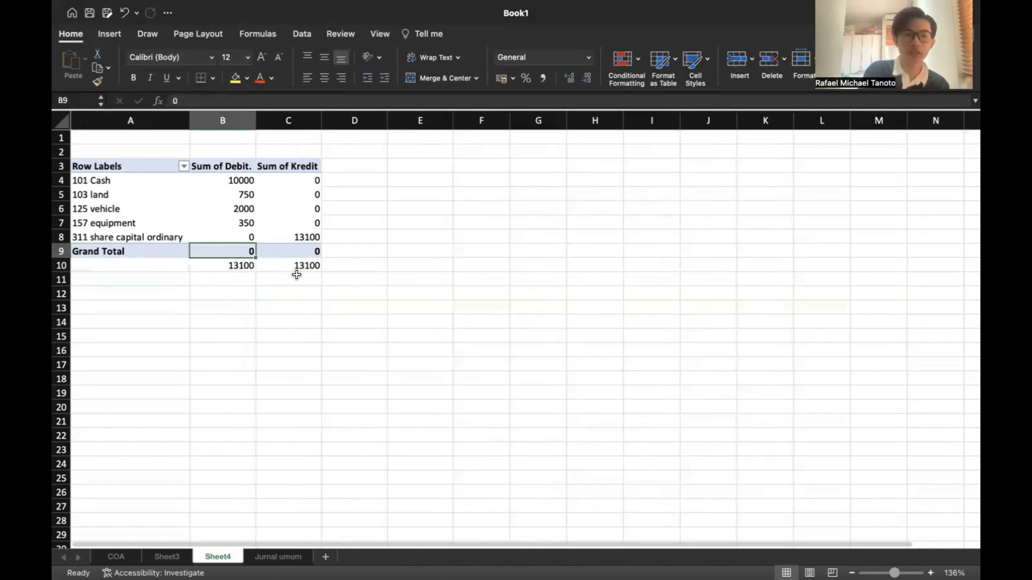
key("Up")
key("Right")
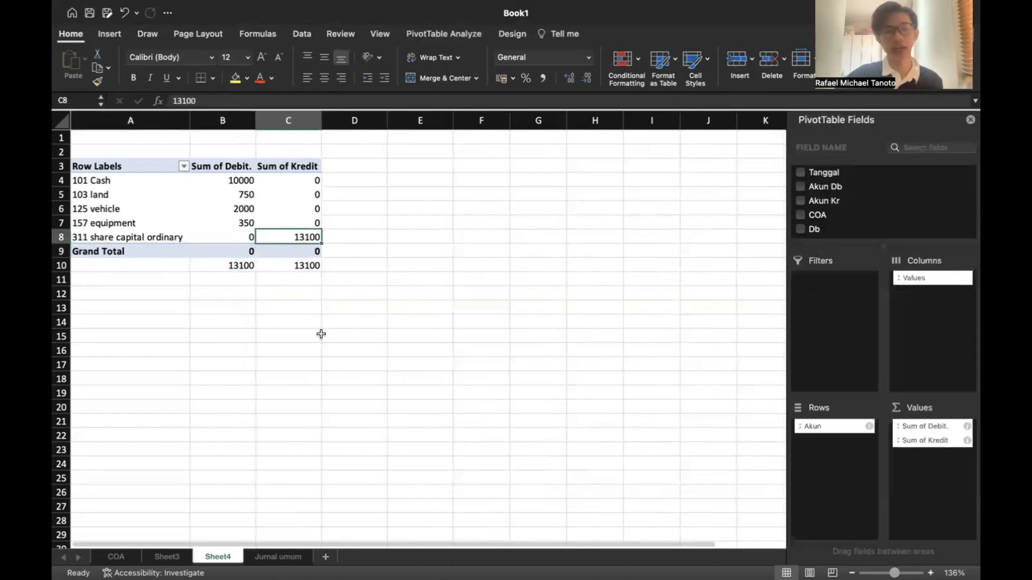
key("Down")
key("Left")
key("Down")
key("Right")
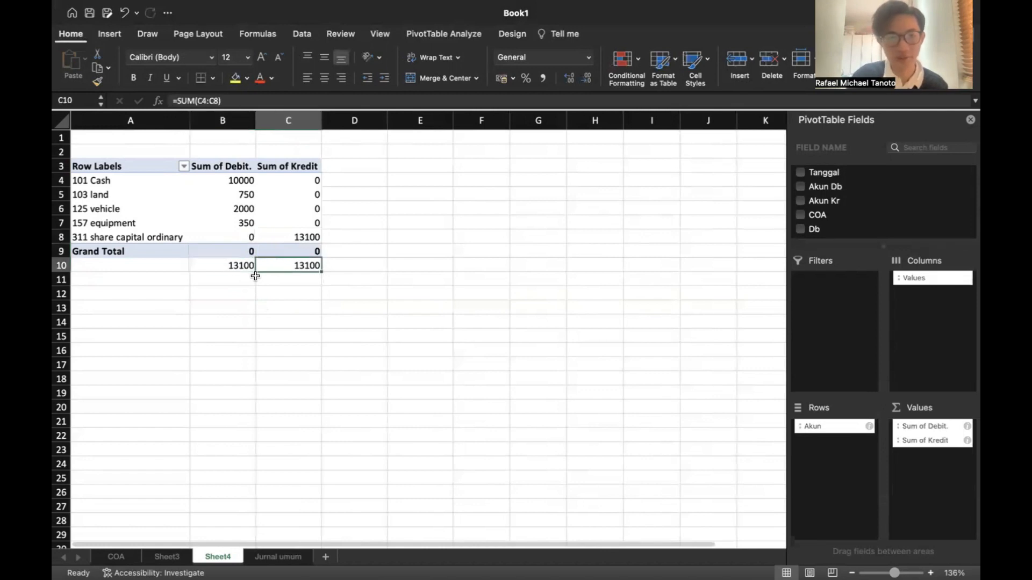
key("Left")
key("Right")
key("Right")
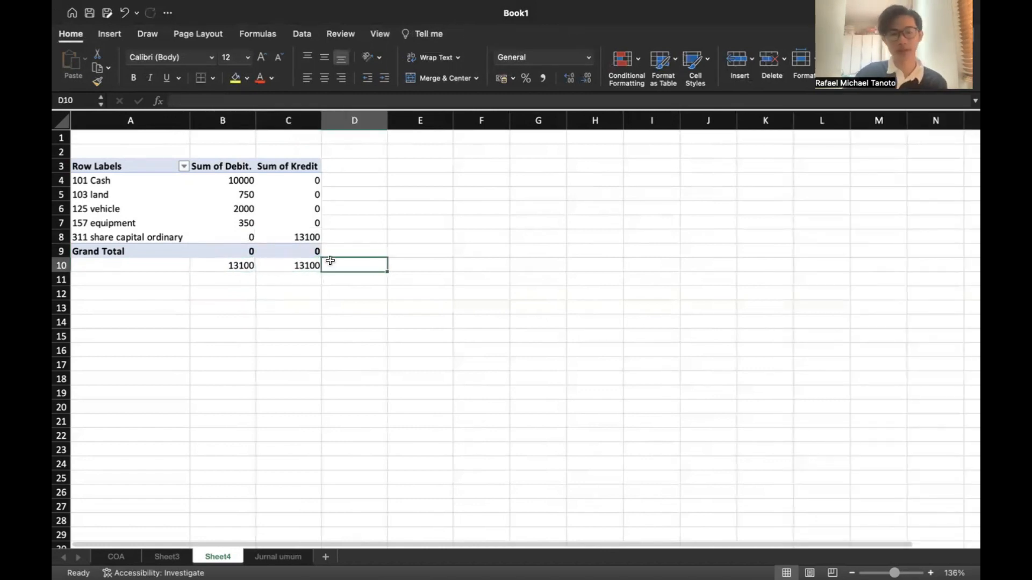